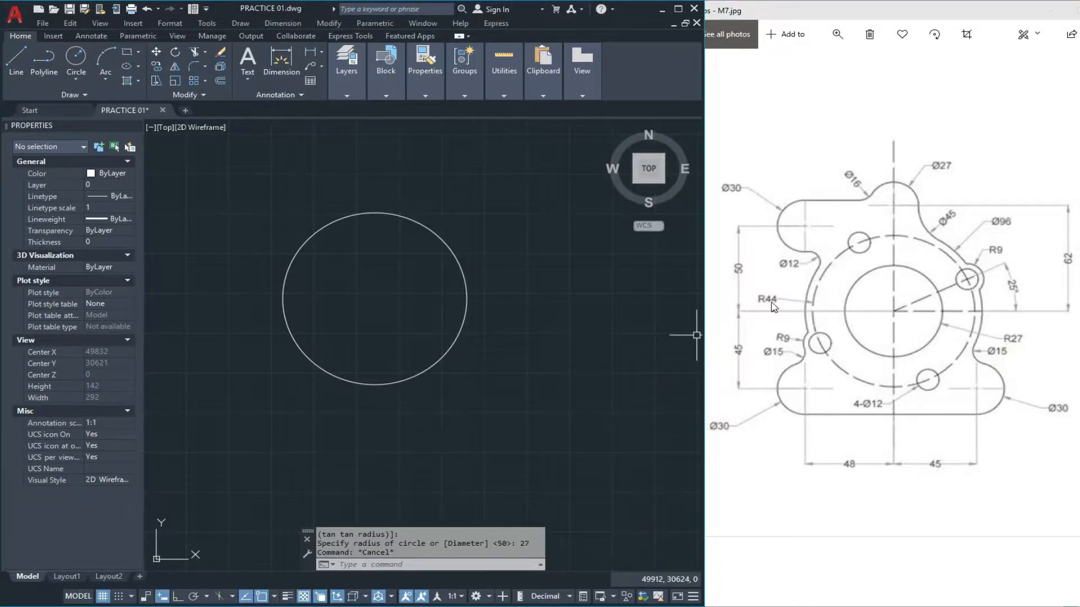
Draw a circle of radius 44 concentric with the existing radius 27 circle
text(c)
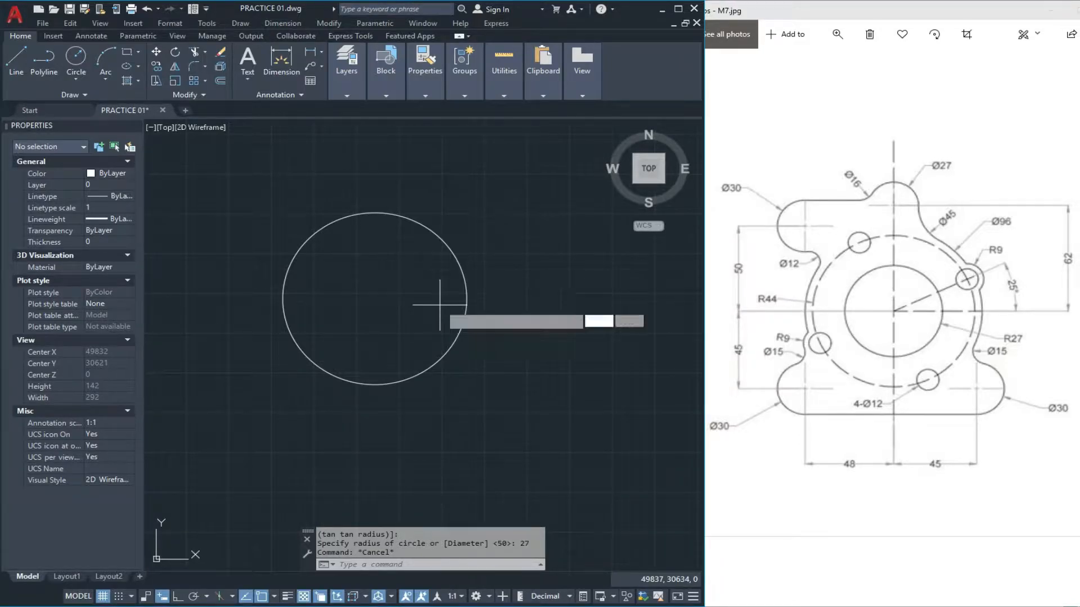
key(Return)
click(374, 298)
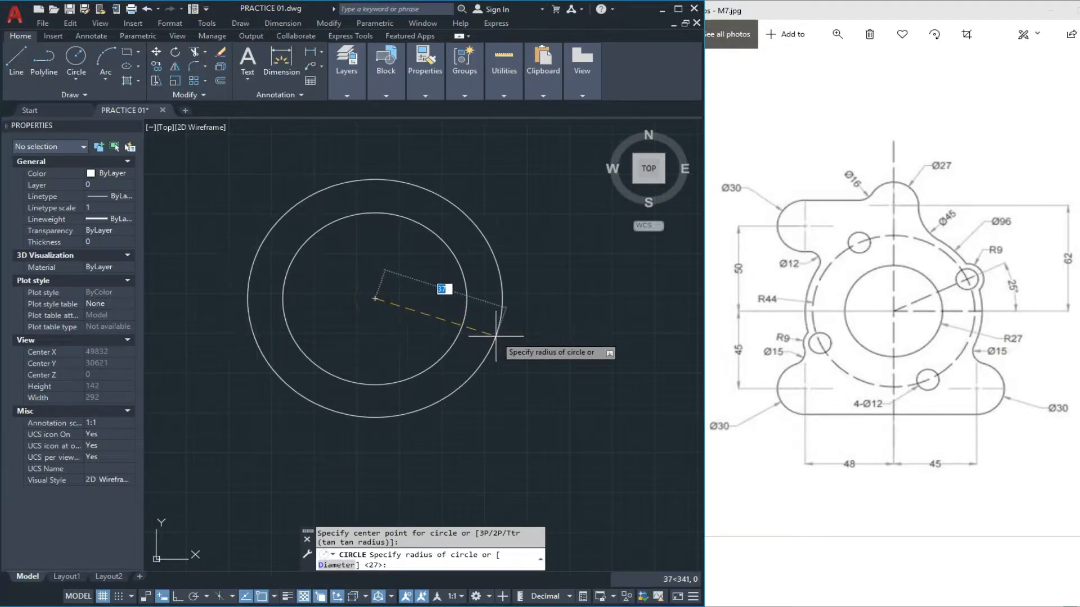
key(Return)
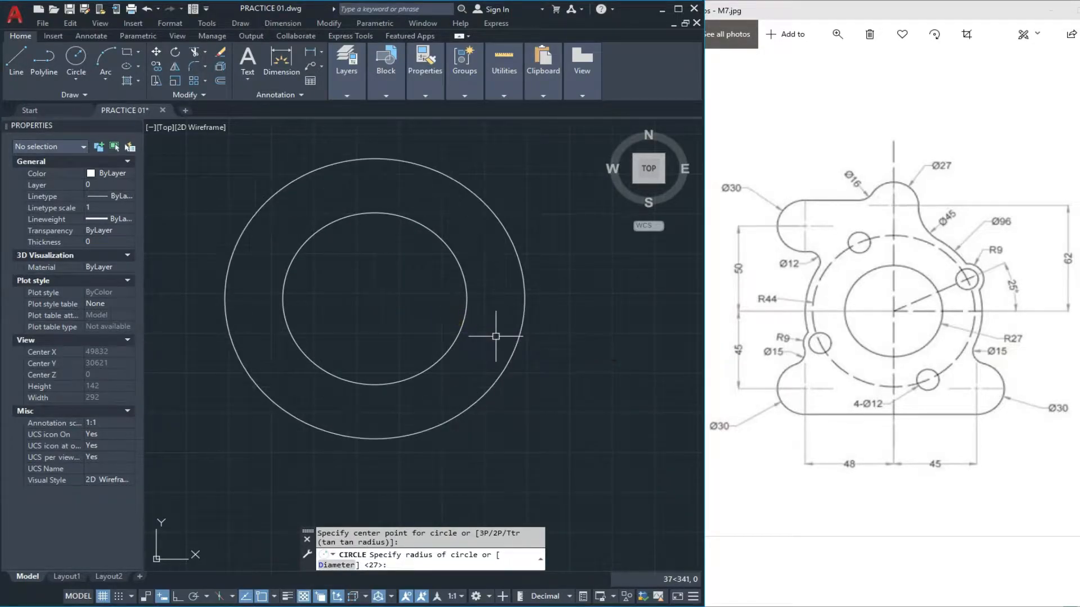
Assign the radius 44 circle to the Projection layer and set its linetype scale to 0.2
click(455, 183)
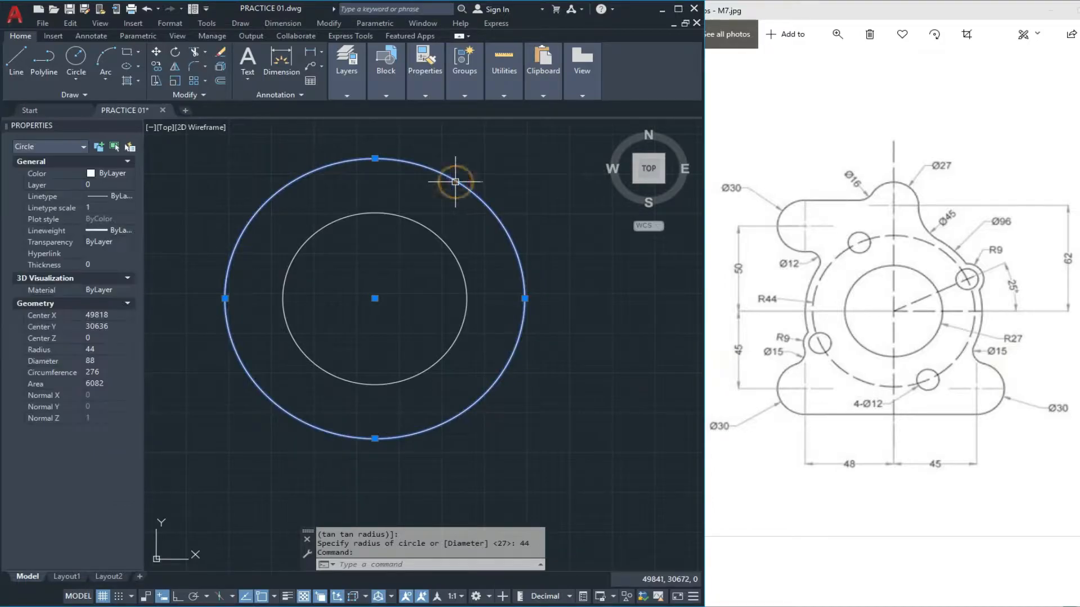
mouse_move(344, 92)
click(440, 109)
click(443, 153)
click(114, 208)
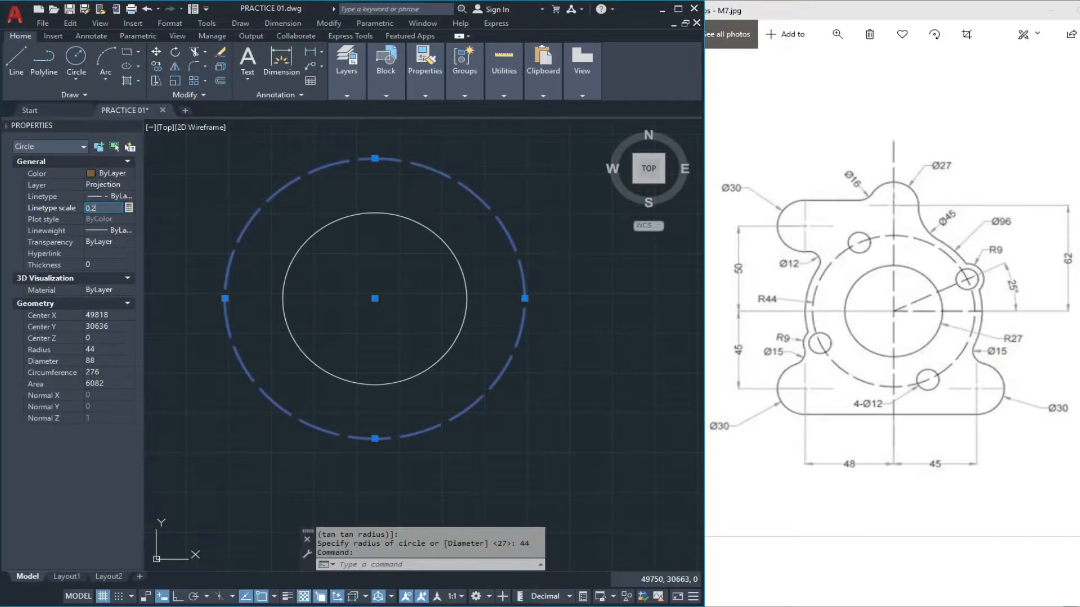
key(Return)
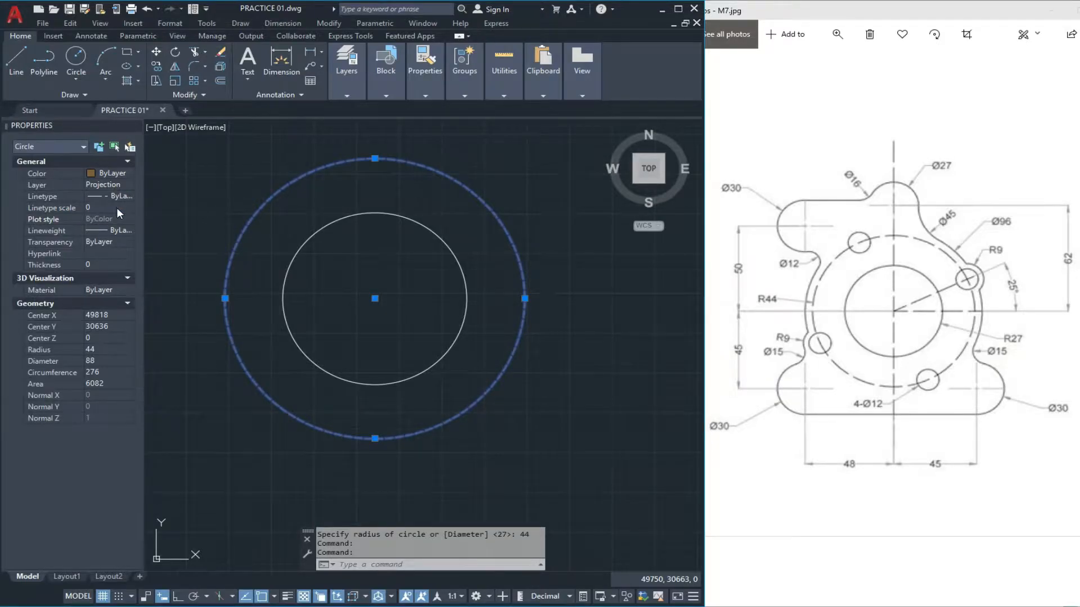
key(Escape)
key(Escape)
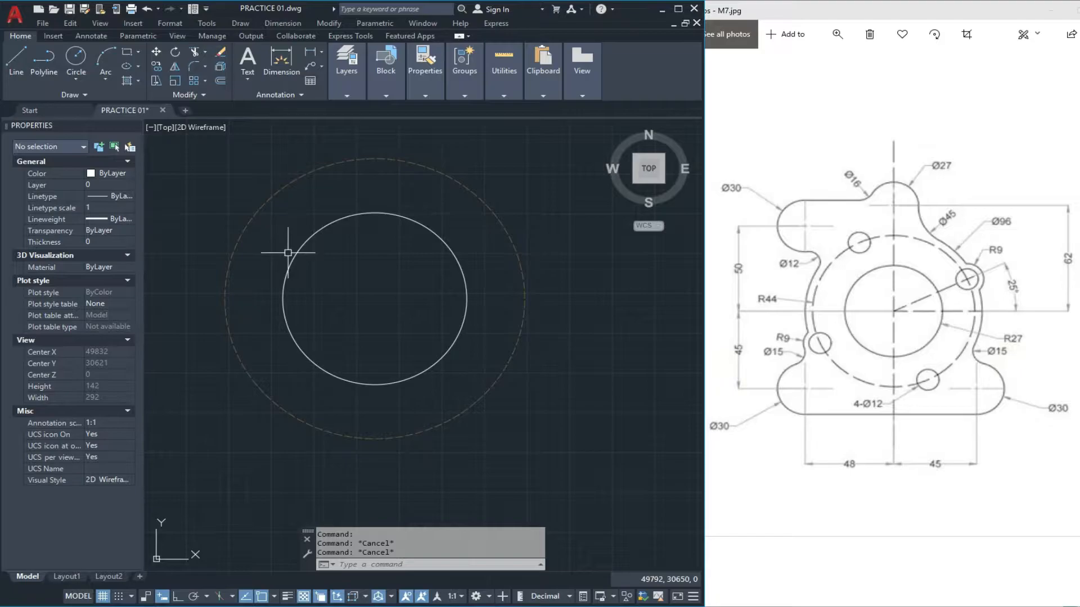
Draw a horizontal line across the full diameter of the dashed circle, from its west to its east quadrant
text(l)
key(Return)
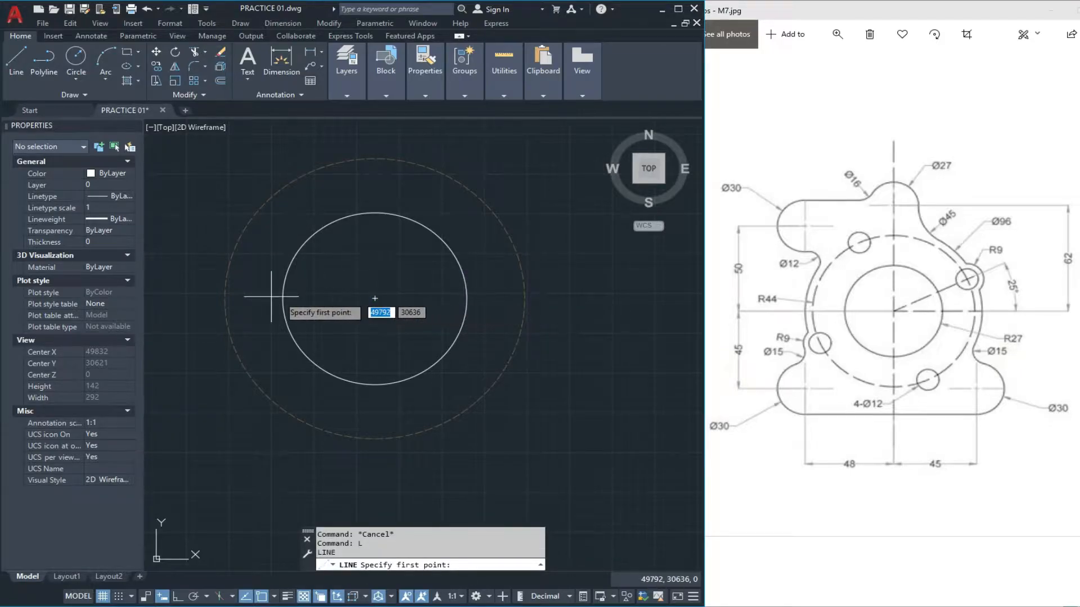
click(225, 298)
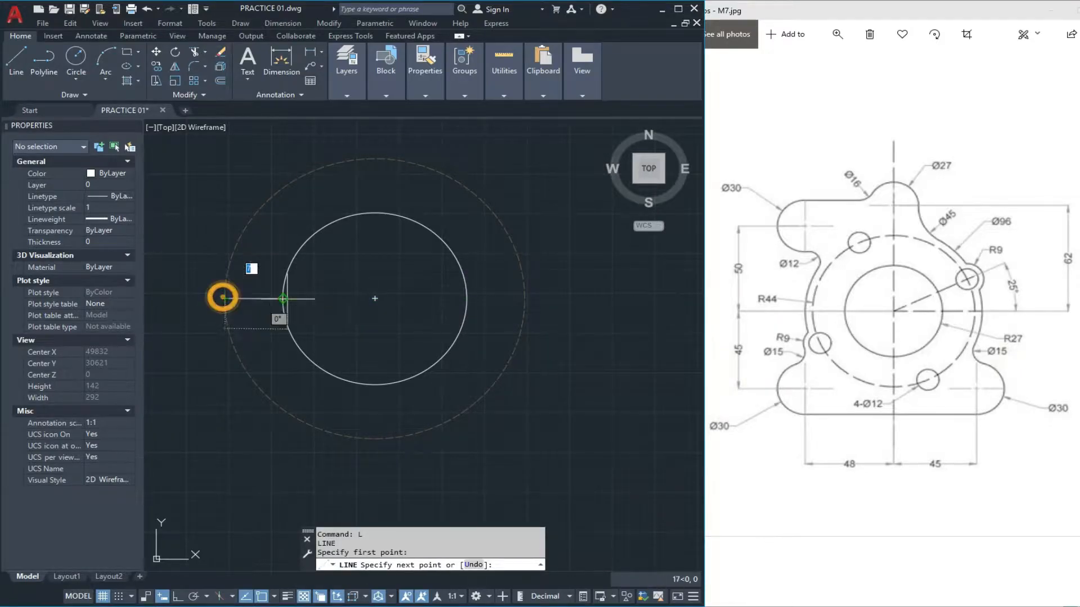
click(524, 298)
key(Escape)
key(Escape)
key(Escape)
key(Escape)
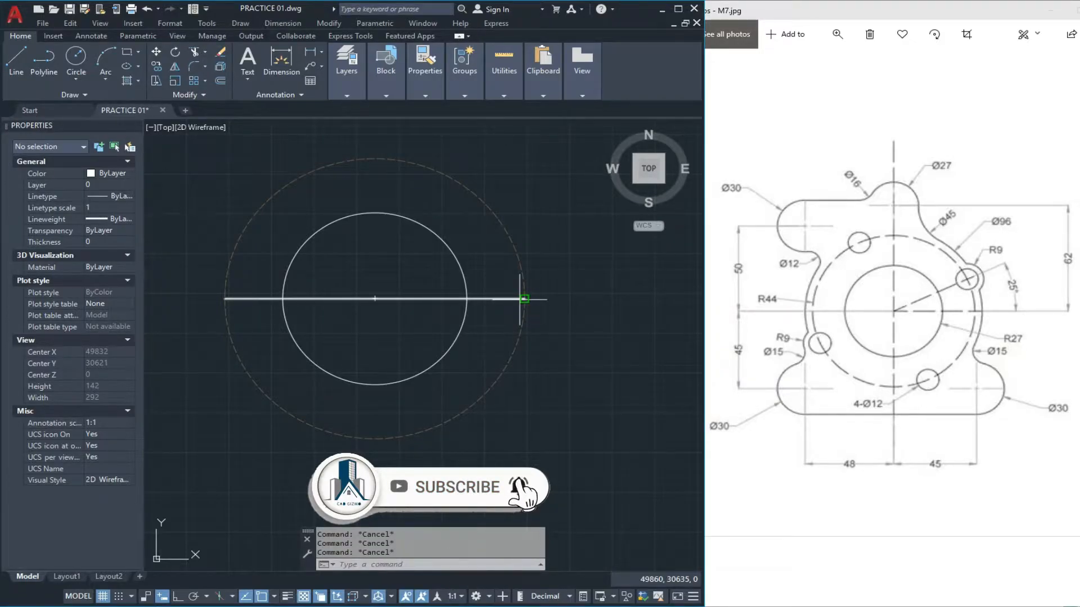
Draw a line from the circles' common centre, 50 long at 25° above the horizontal line
text(L)
key(Return)
click(375, 298)
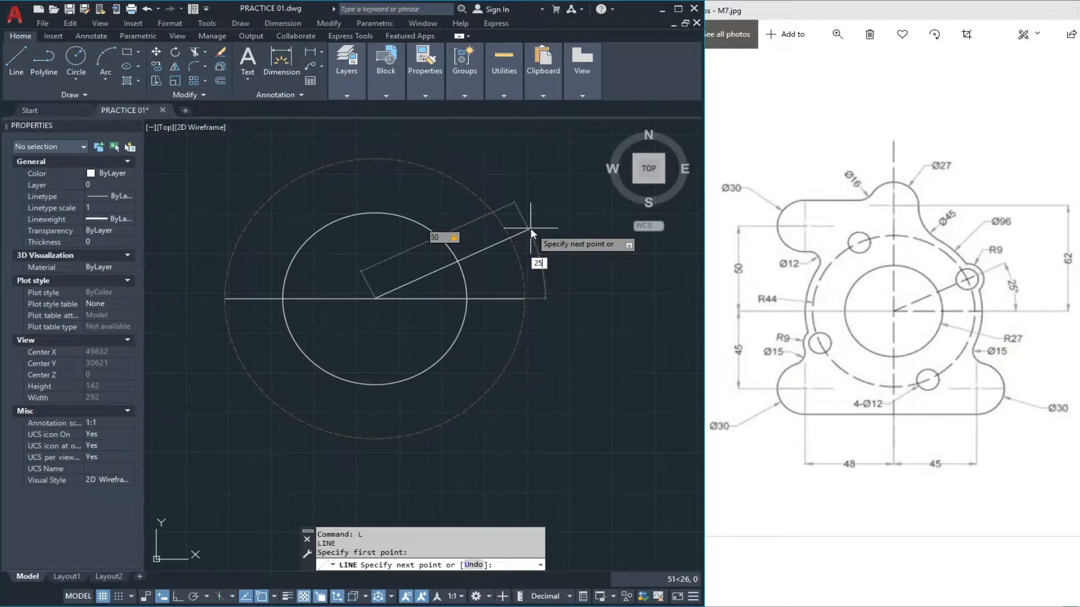
key(Return)
key(Escape)
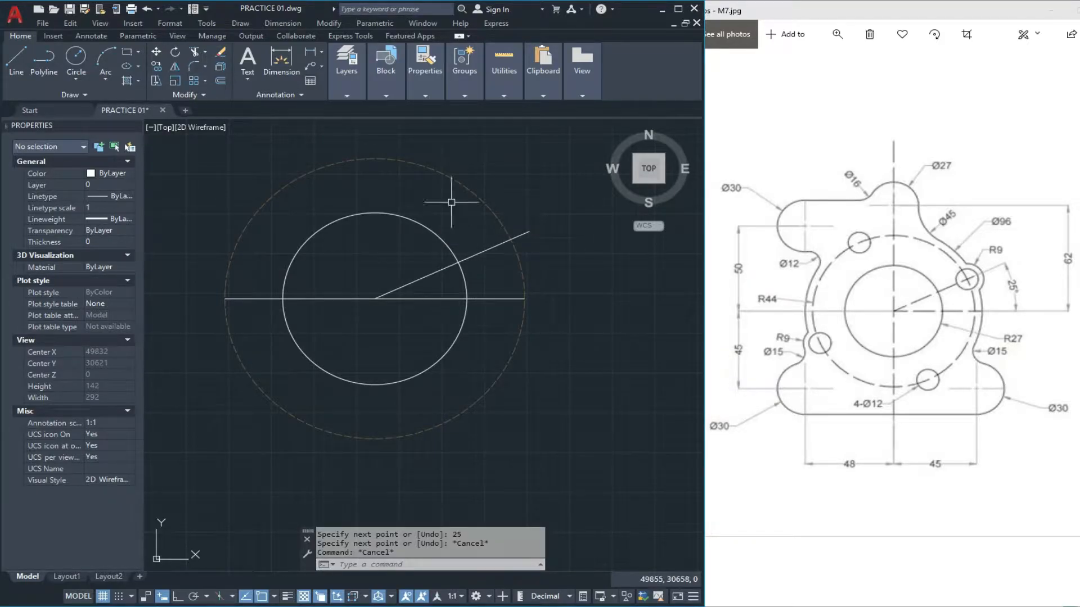
Check the angle between the horizontal line and the inclined line with an angular dimension, without placing it
click(354, 98)
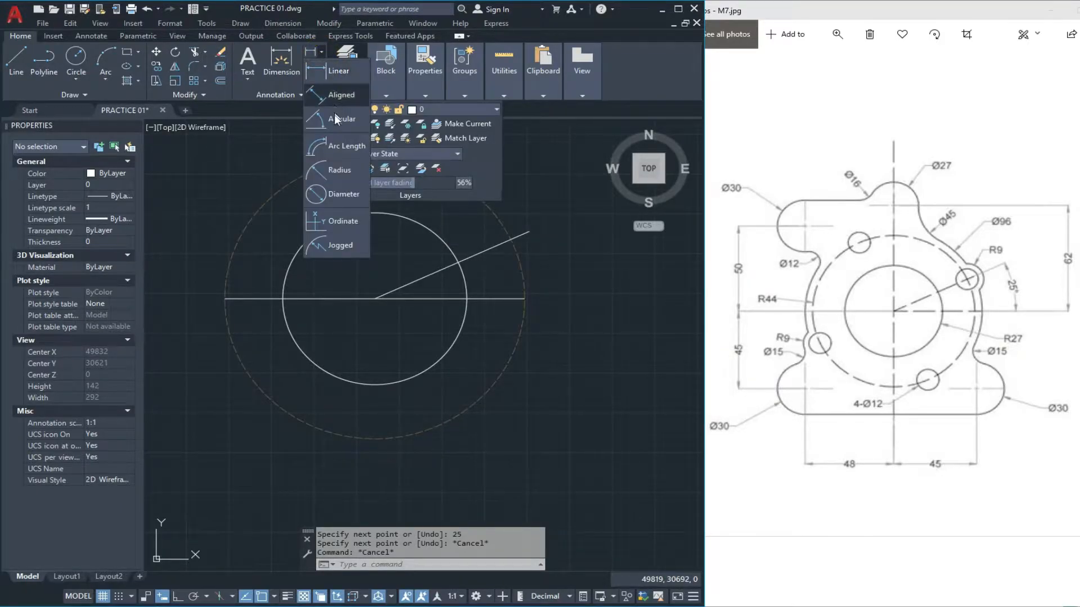
click(335, 119)
click(422, 298)
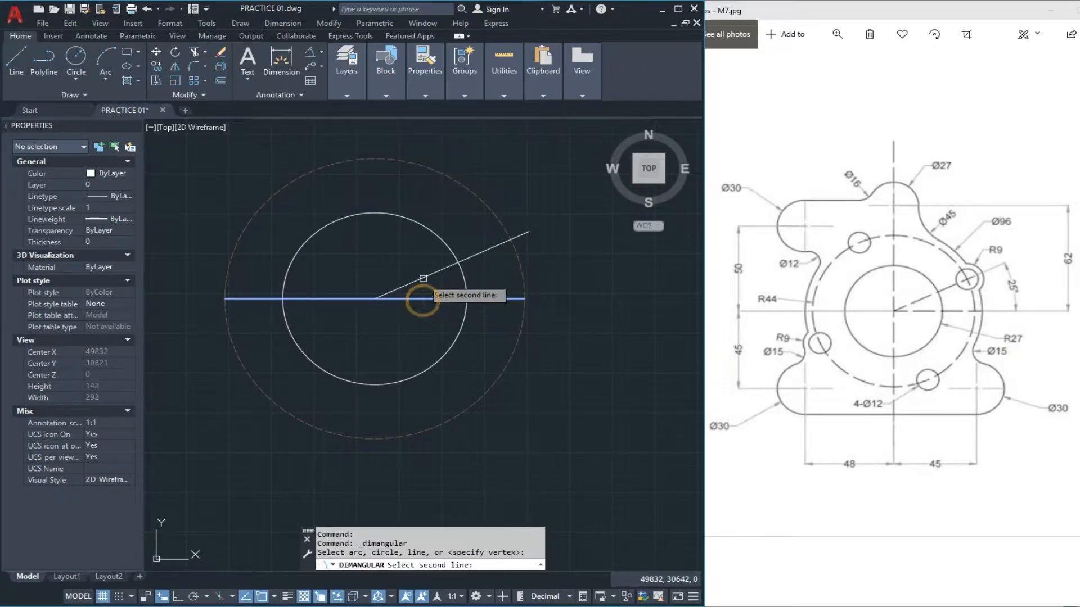
click(423, 278)
scroll(482, 275, up, 3)
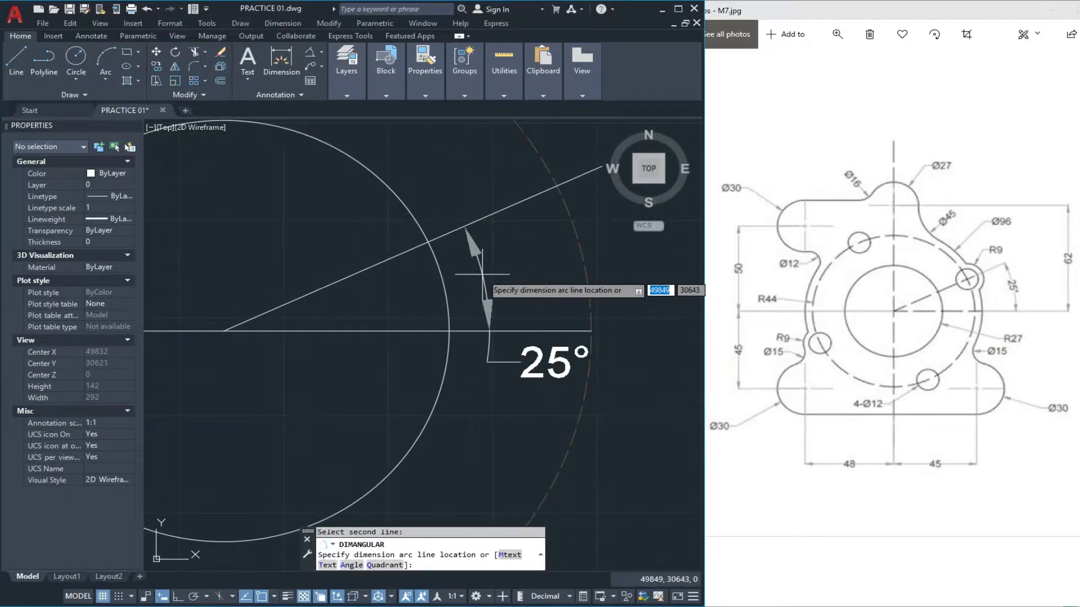
key(Escape)
key(Escape)
key(Escape)
scroll(484, 276, down, 3)
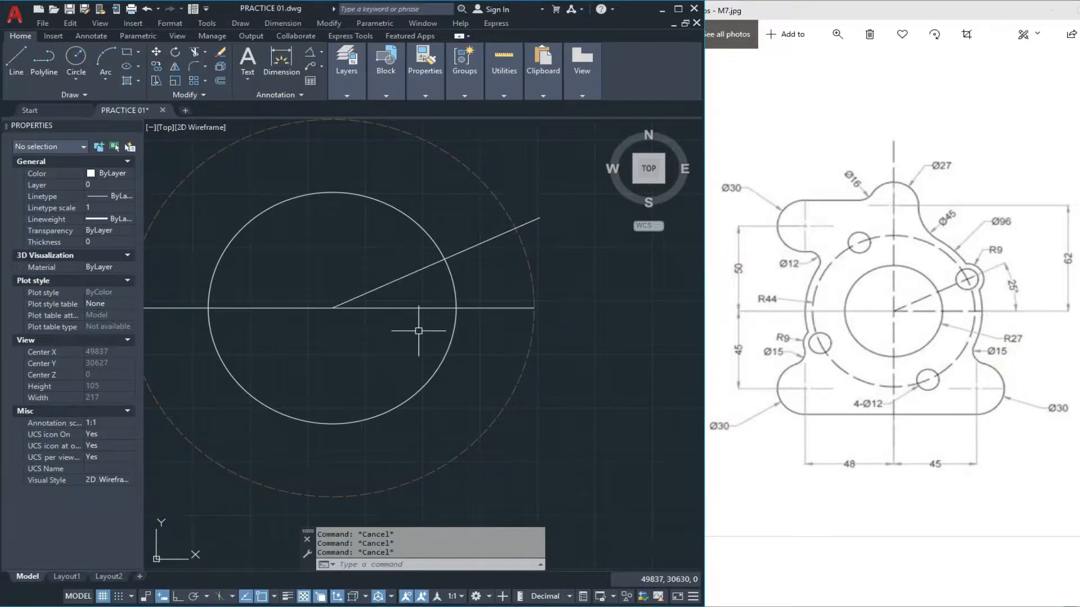
text(c)
key(Return)
click(445, 260)
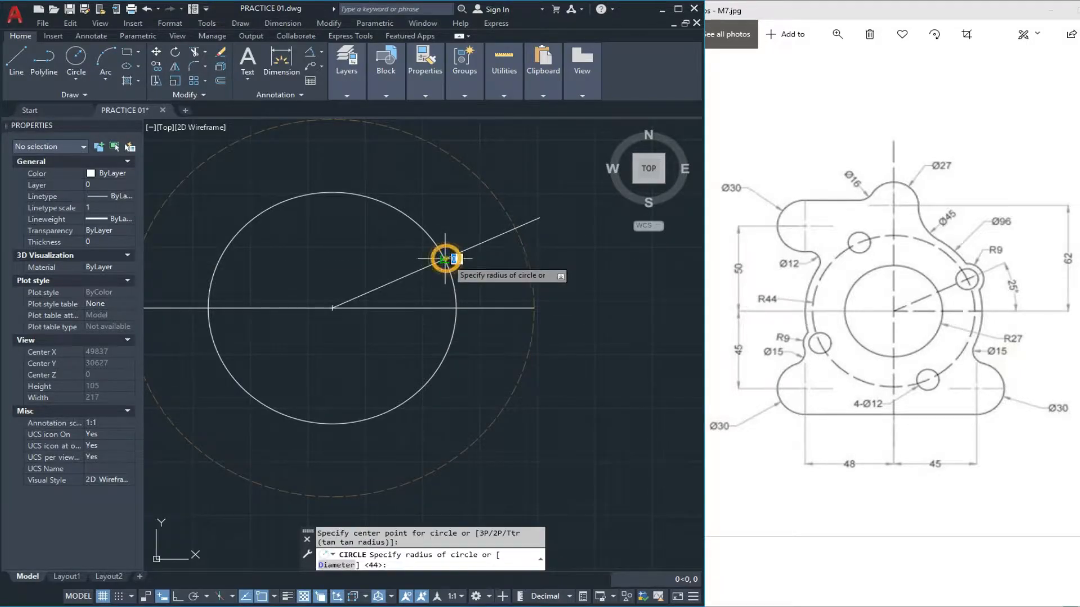
key(Escape)
Draw a 12 diameter circle centred where the inclined line crosses the dashed circle
key(Return)
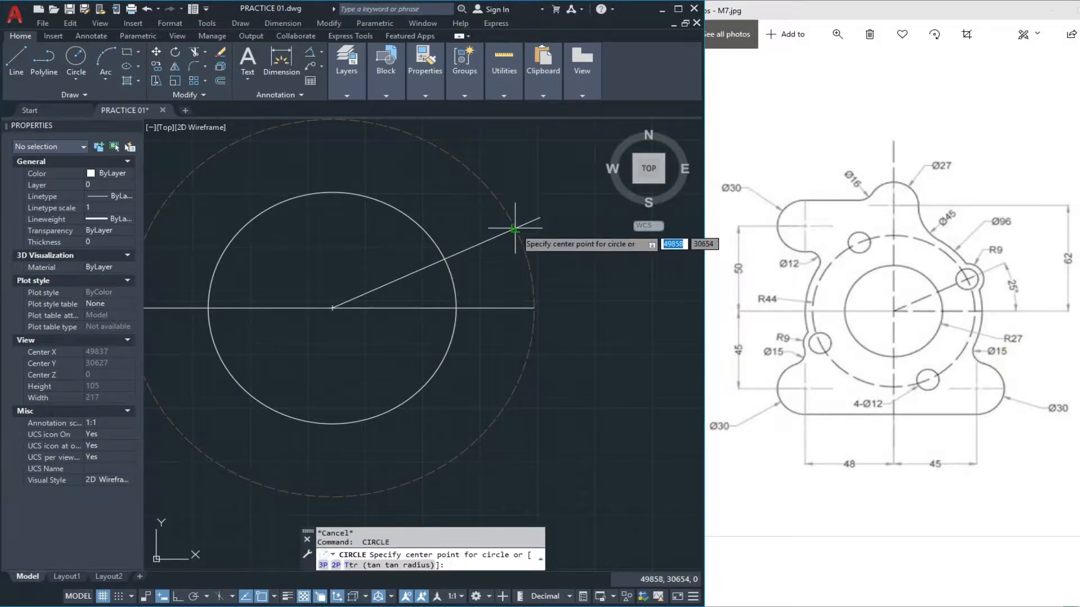
click(514, 229)
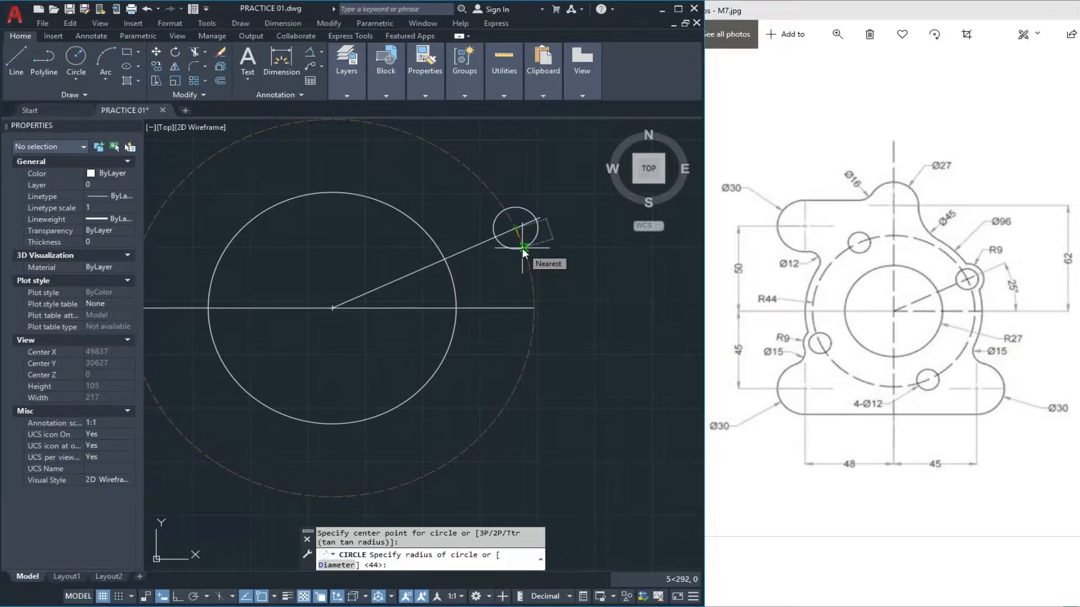
text(d)
key(Return)
text(12)
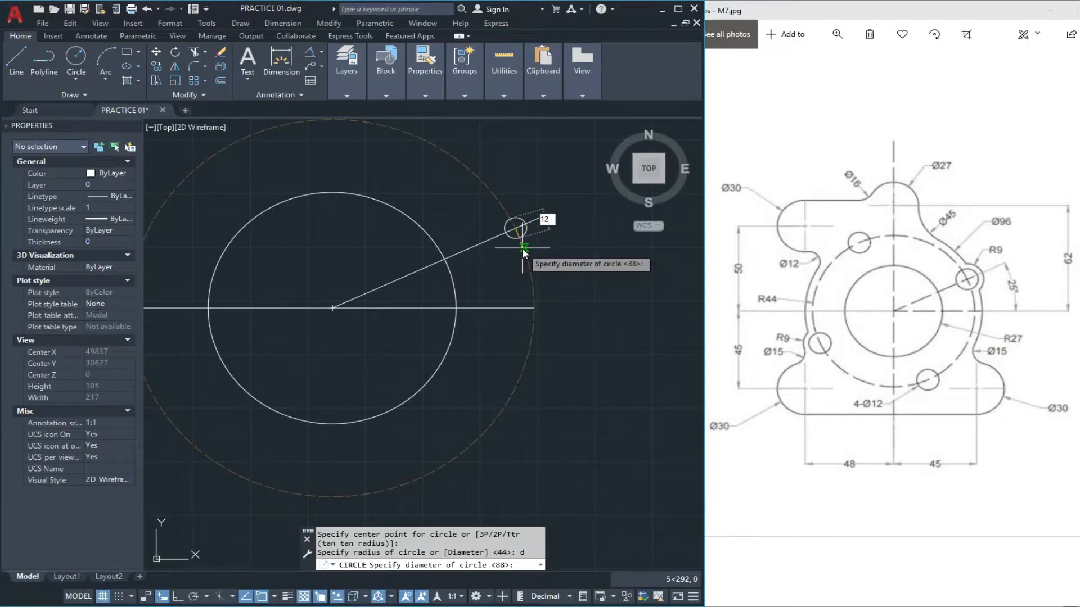
key(Return)
key(Escape)
key(Escape)
Create a polar array of the 12 diameter circle around the large circles' centre with 4 items over 360°
click(537, 241)
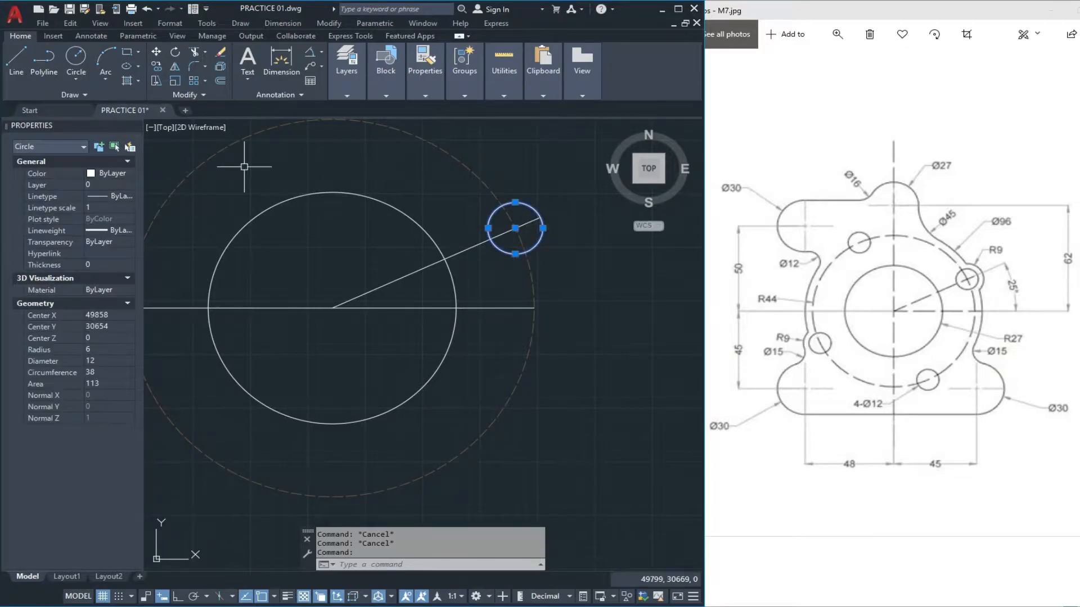
click(205, 82)
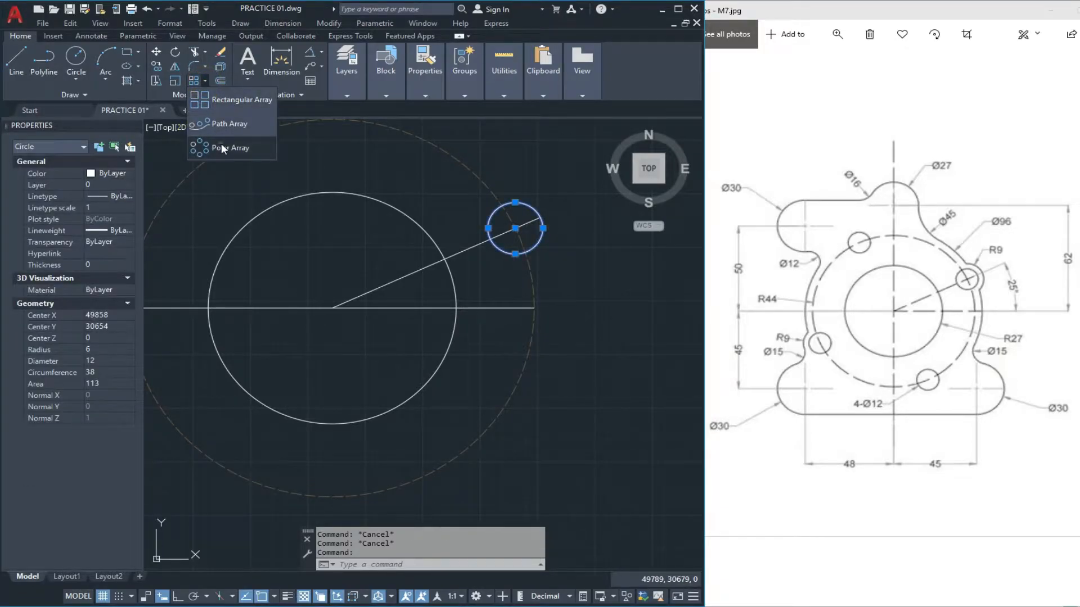
click(221, 144)
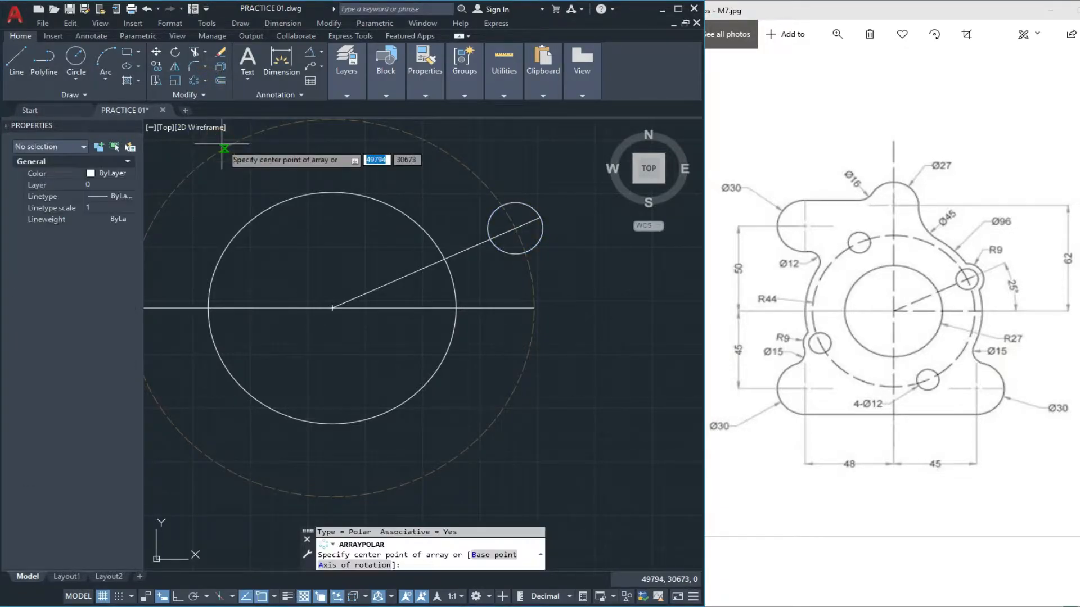
click(332, 308)
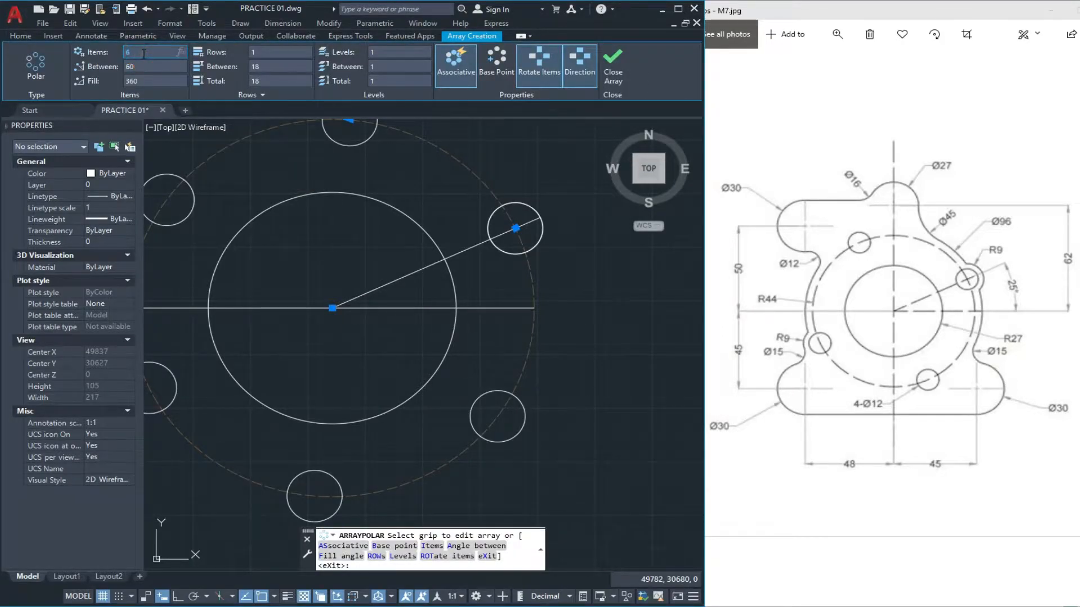
key(Return)
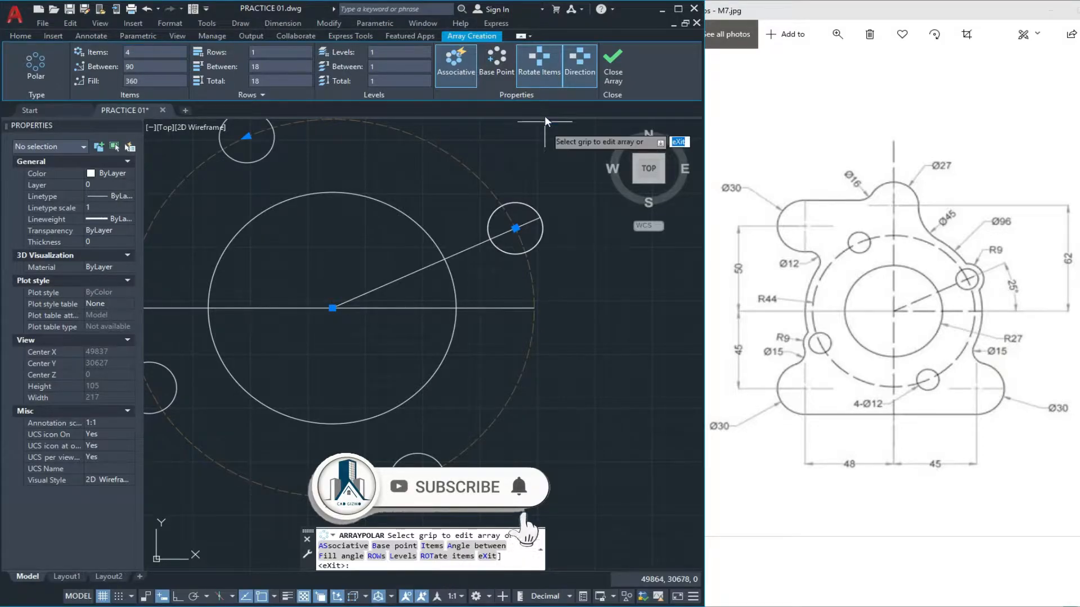
click(614, 66)
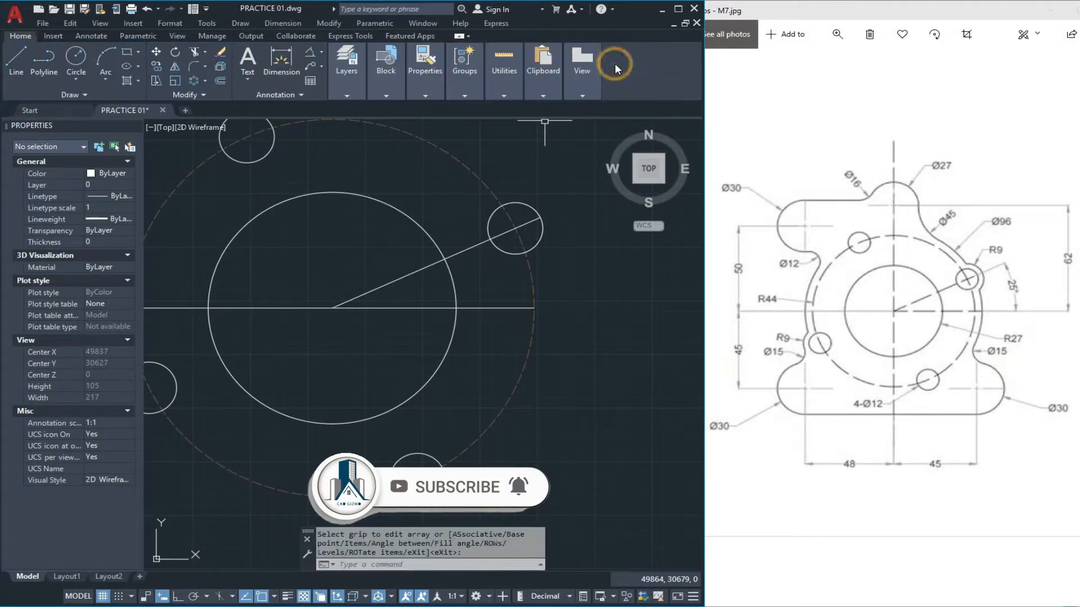
key(Escape)
scroll(515, 242, down, 1)
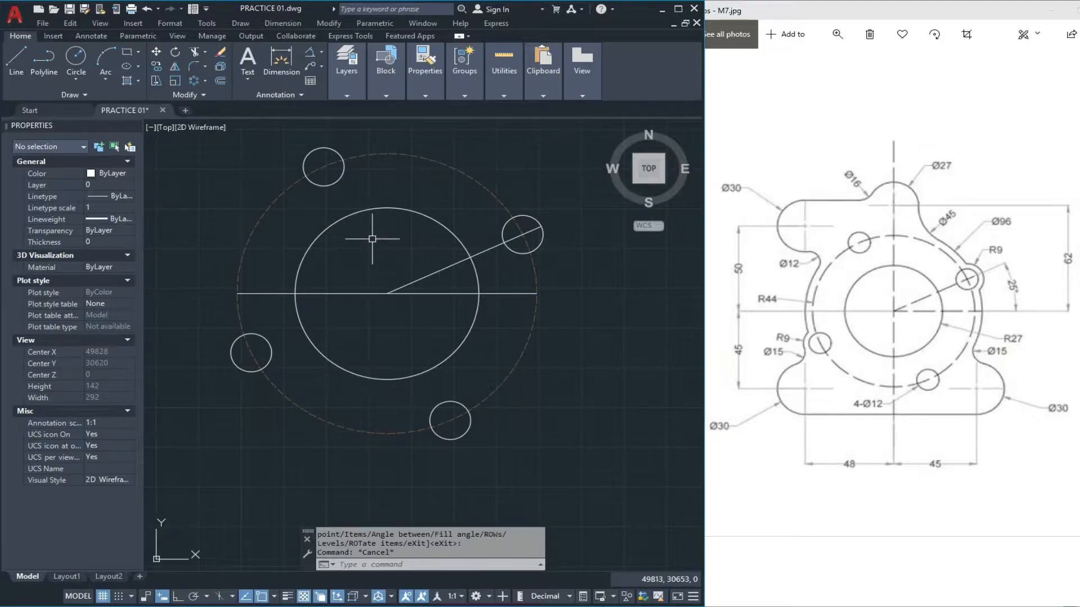
key(Escape)
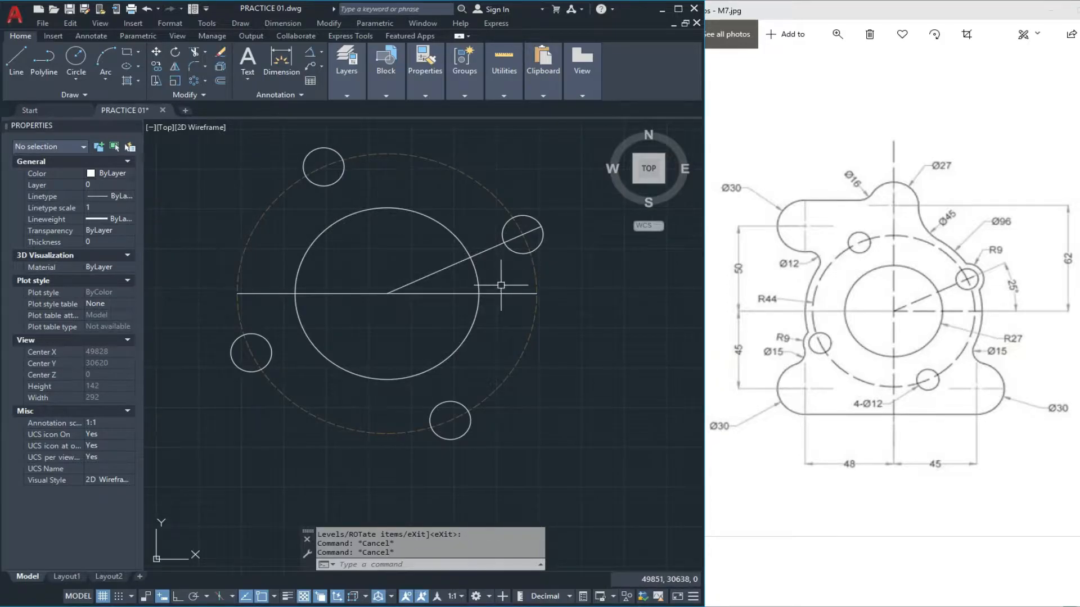
scroll(501, 287, up, 1)
scroll(396, 267, down, 2)
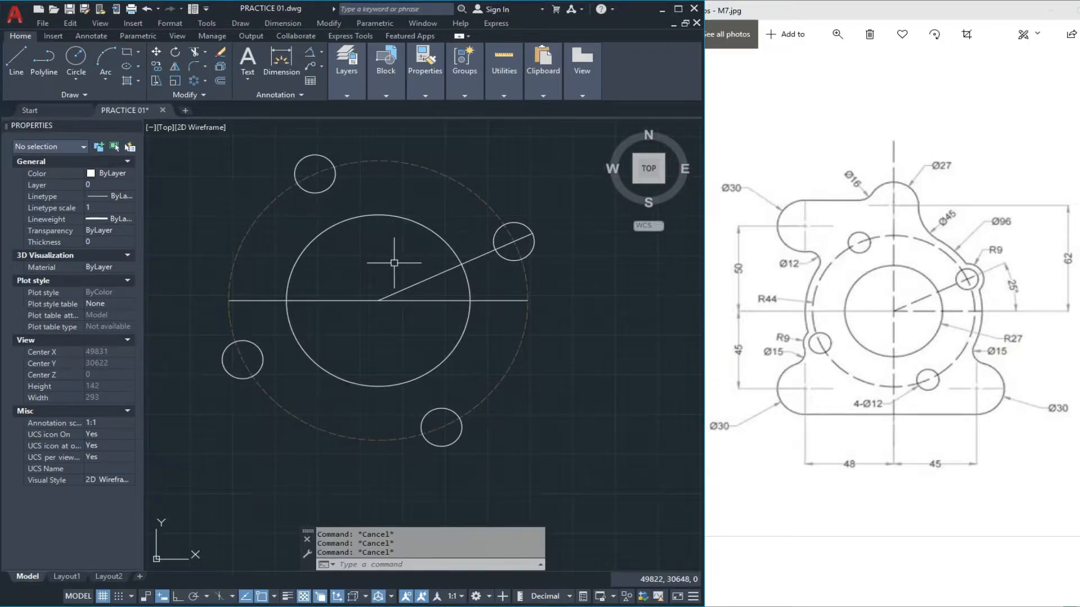
text(l)
key(Return)
click(378, 300)
scroll(384, 293, down, 3)
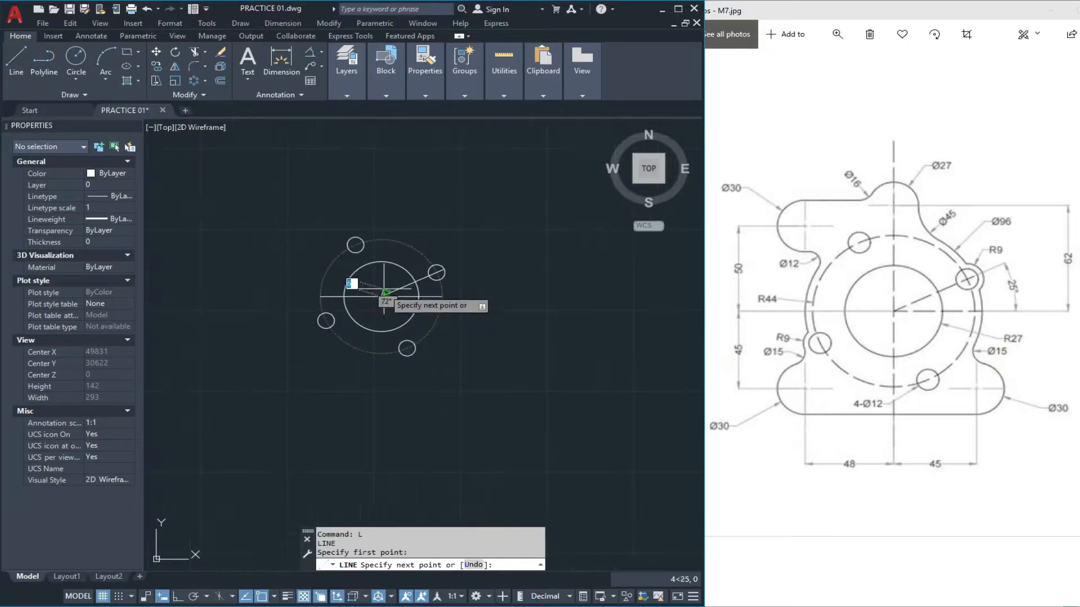
key(Escape)
scroll(382, 298, up, 2)
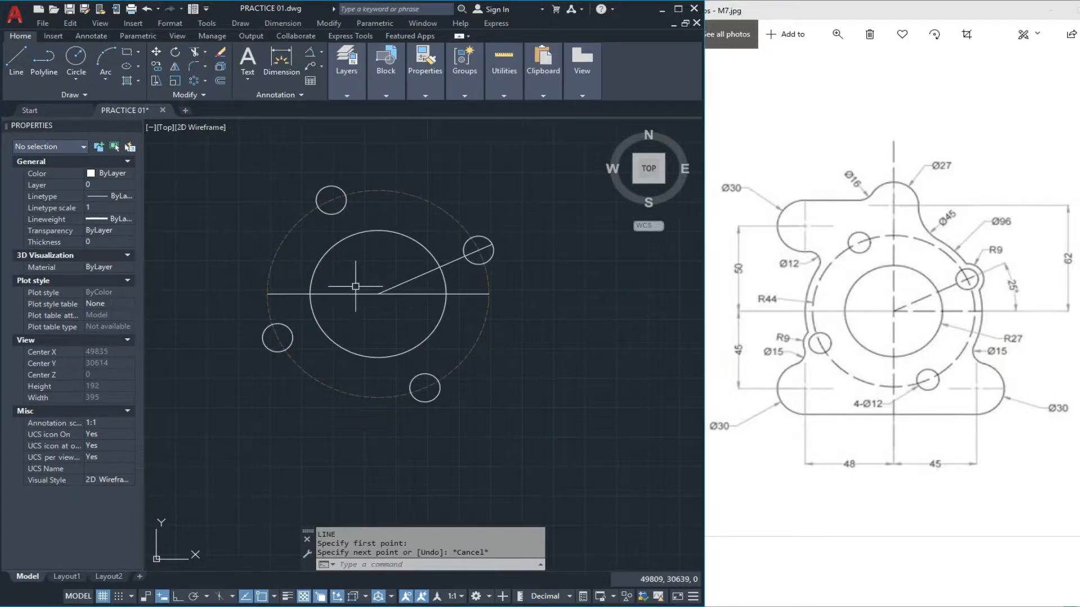
Draw a vertical line from the circles' common centre straight up, ending well above the dashed circle
text(l)
key(Return)
scroll(360, 285, up, 5)
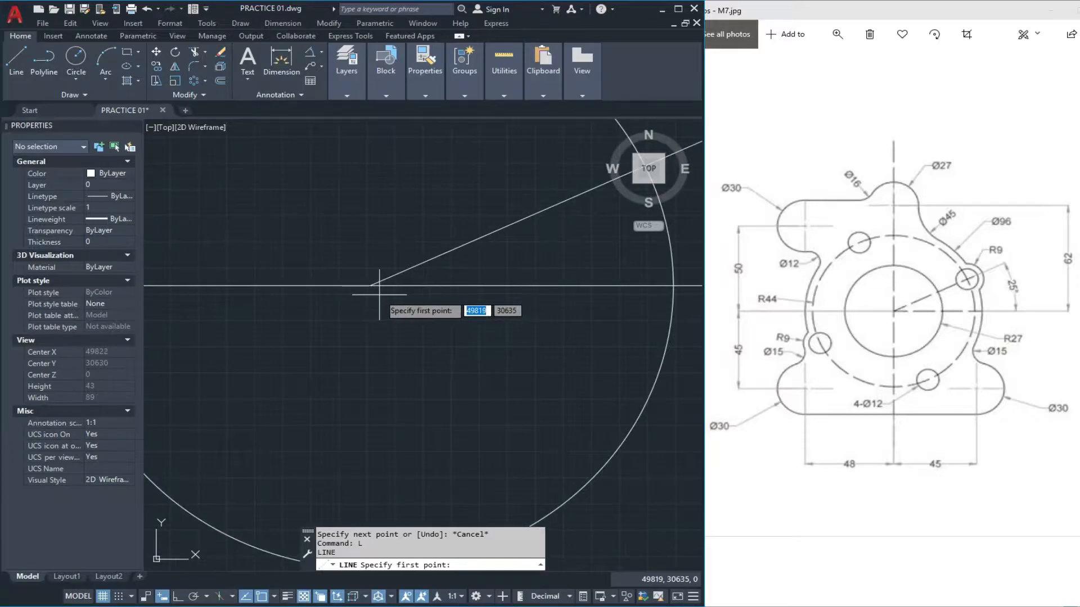
click(371, 285)
scroll(371, 287, down, 7)
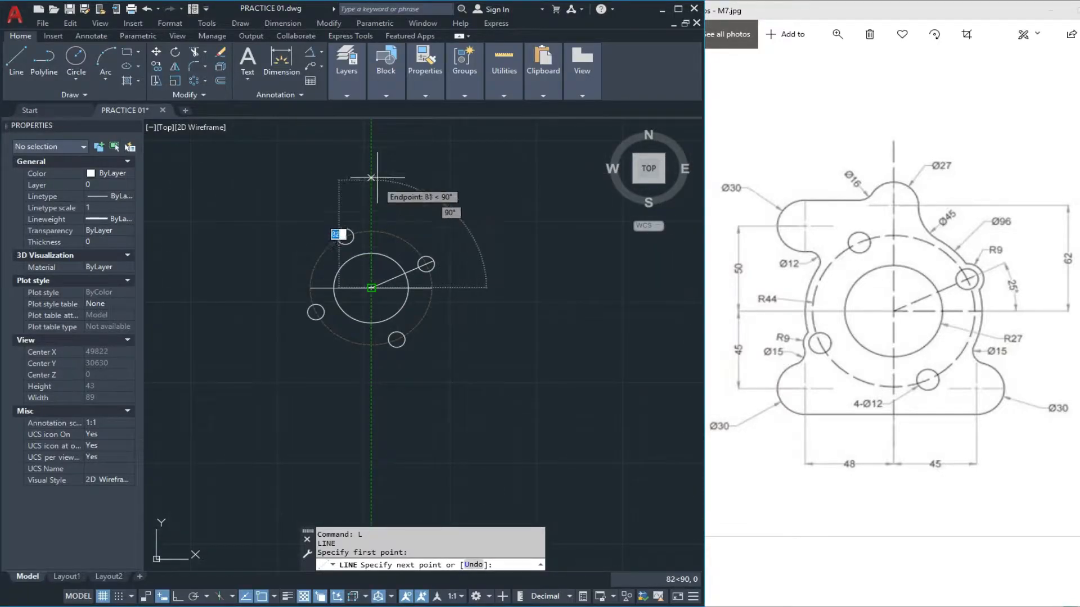
scroll(371, 147, down, 2)
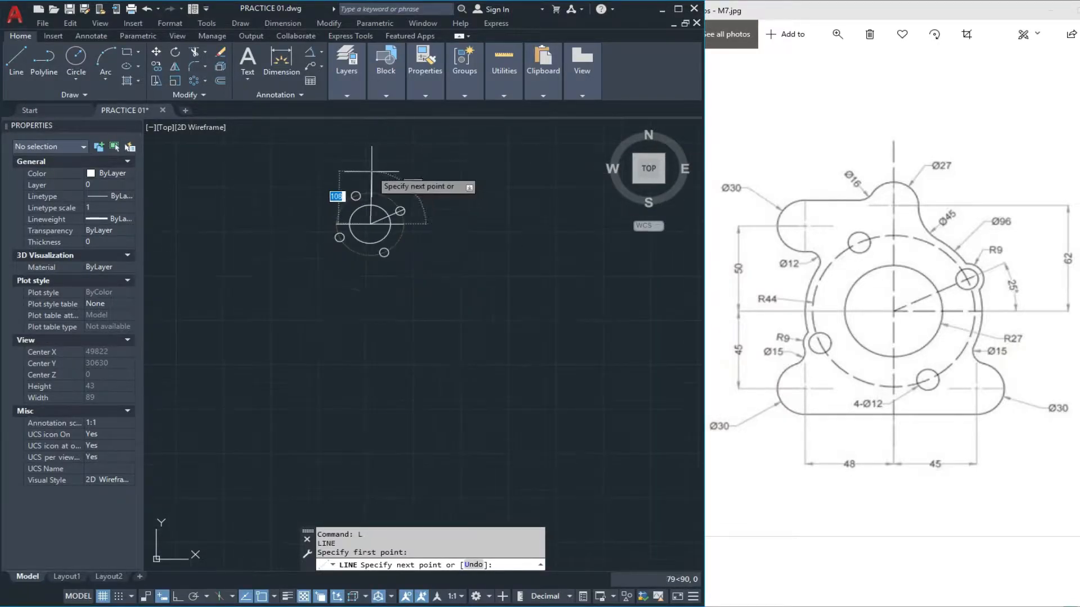
click(370, 137)
key(Escape)
scroll(364, 232, up, 5)
key(Escape)
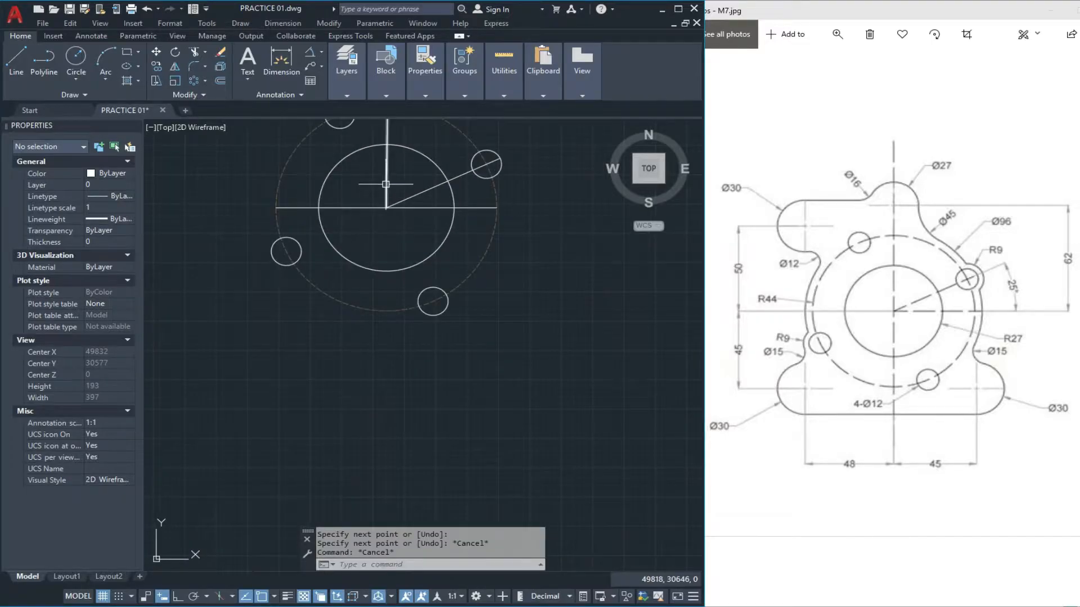
Stretch the vertical line's lower end straight down well below the dashed circle, making the line about 217 long
click(386, 185)
click(387, 208)
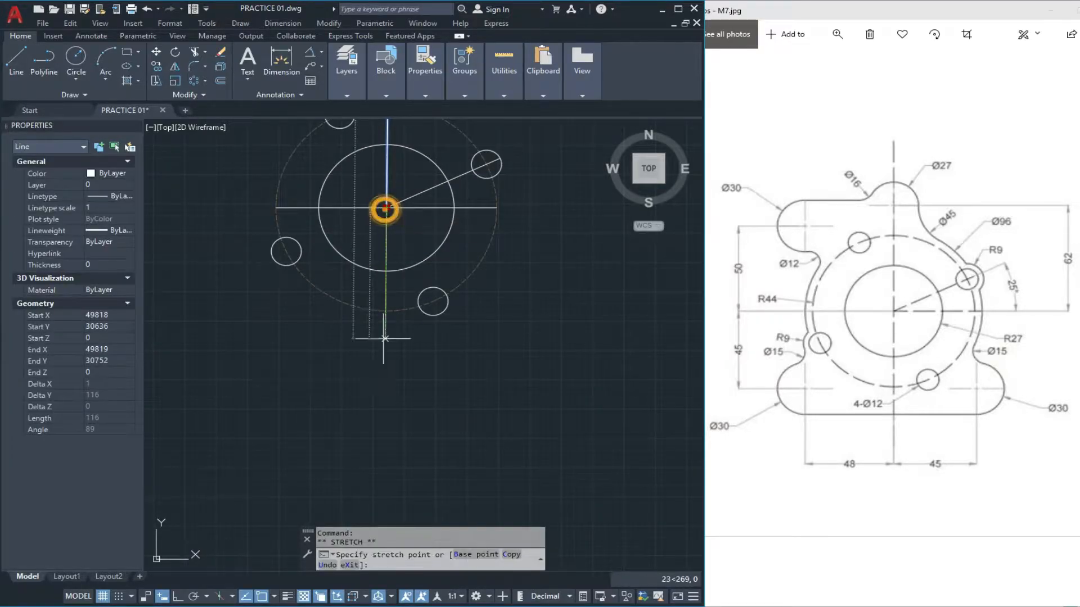
scroll(379, 475, down, 1)
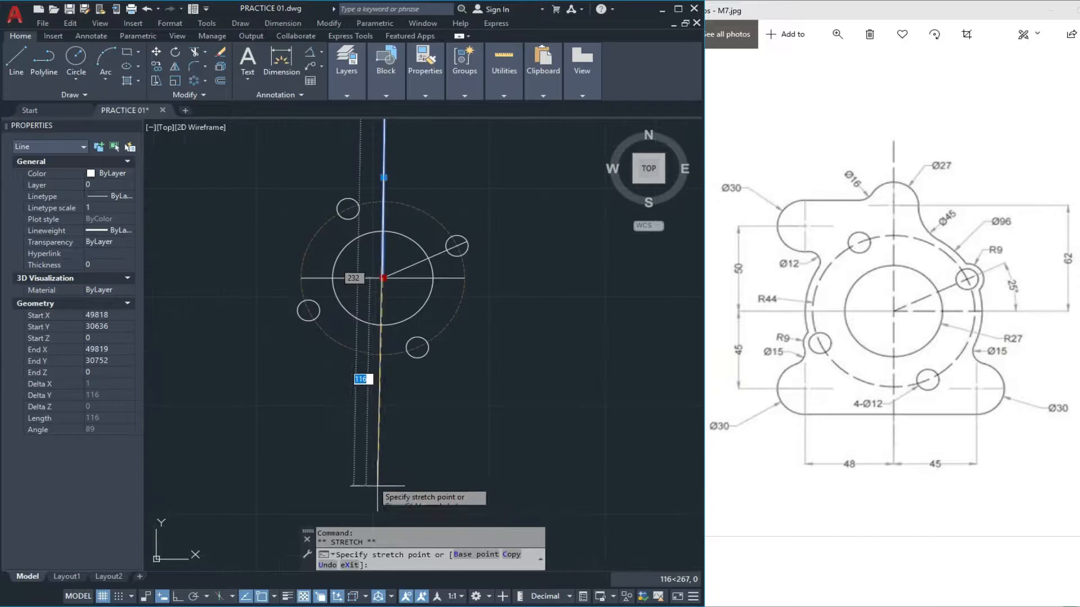
key(F8)
click(384, 454)
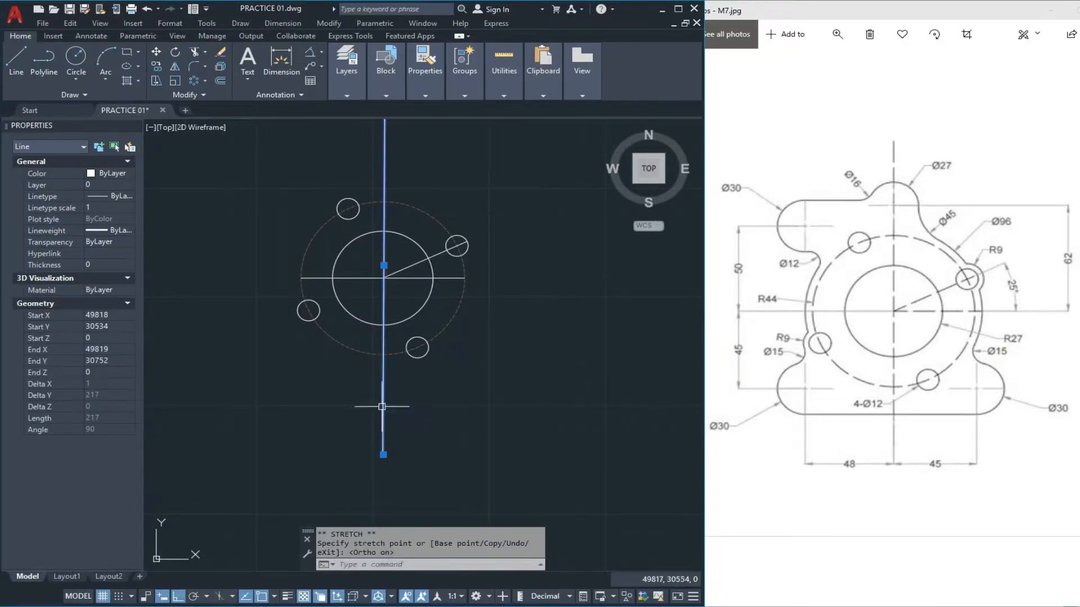
Move the vertical line down by its midpoint so that the midpoint sits on the horizontal line
middle_drag(391, 376, 395, 441)
scroll(400, 340, up, 4)
click(359, 315)
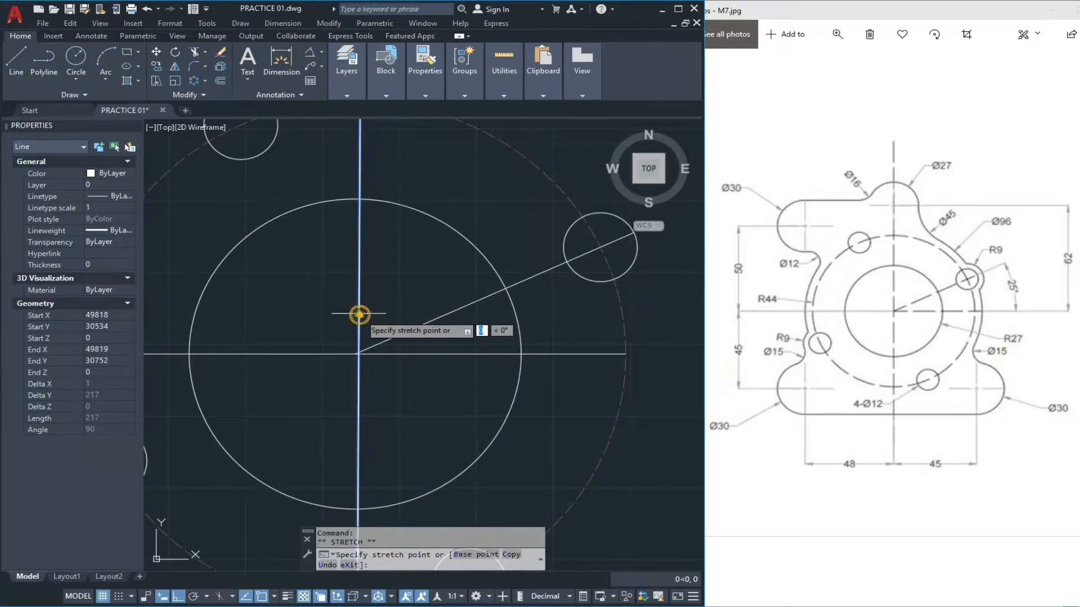
scroll(358, 352, up, 3)
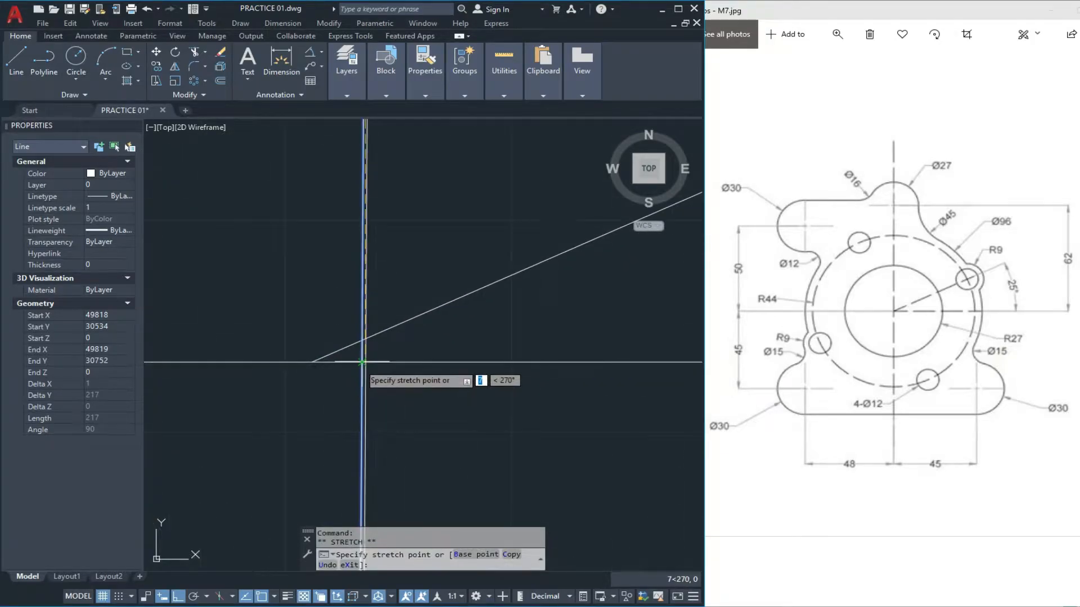
click(360, 359)
key(Escape)
key(Escape)
key(Escape)
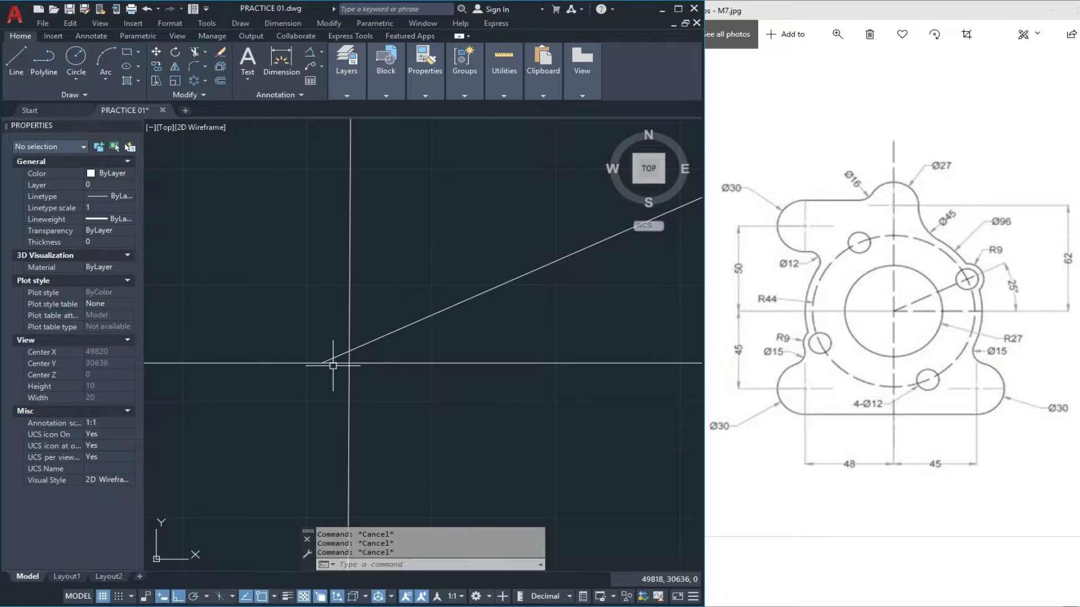
text(l)
key(Return)
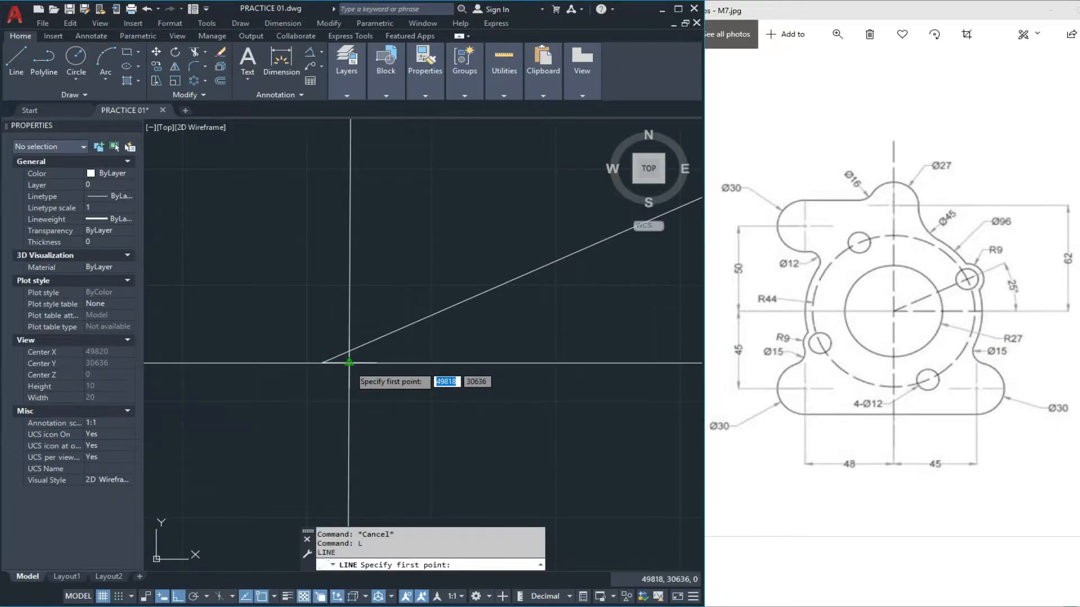
key(Escape)
key(Escape)
Erase the inclined line running from the circles' centre to the upper-right 12 diameter hole
click(363, 347)
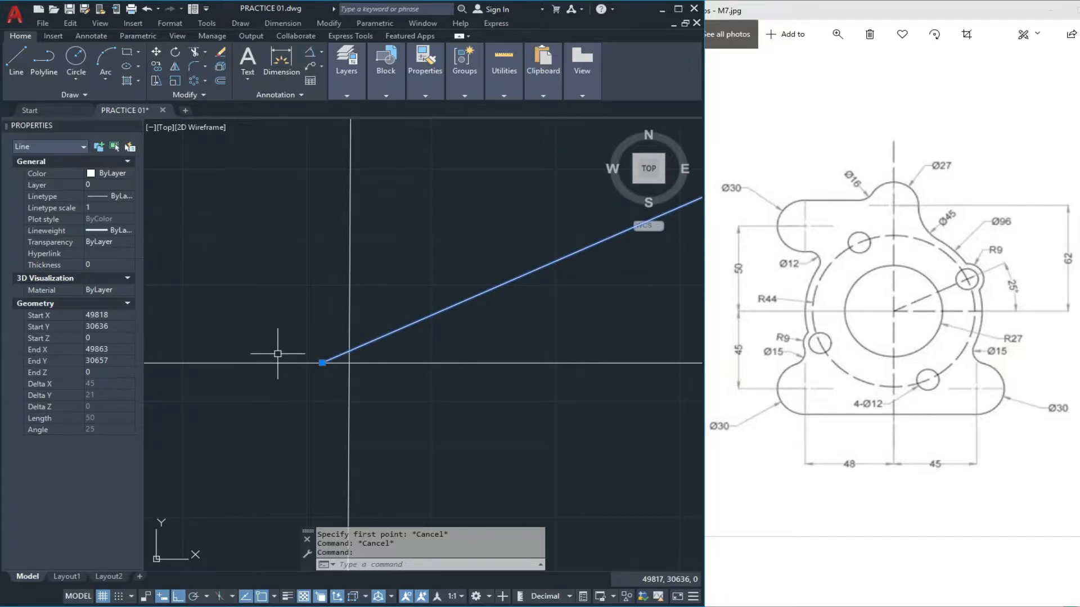
text(e)
key(Return)
scroll(338, 365, down, 6)
scroll(337, 365, up, 2)
mouse_move(328, 382)
middle_down()
mouse_move(366, 340)
mouse_move(352, 394)
mouse_move(357, 402)
mouse_move(365, 393)
middle_up()
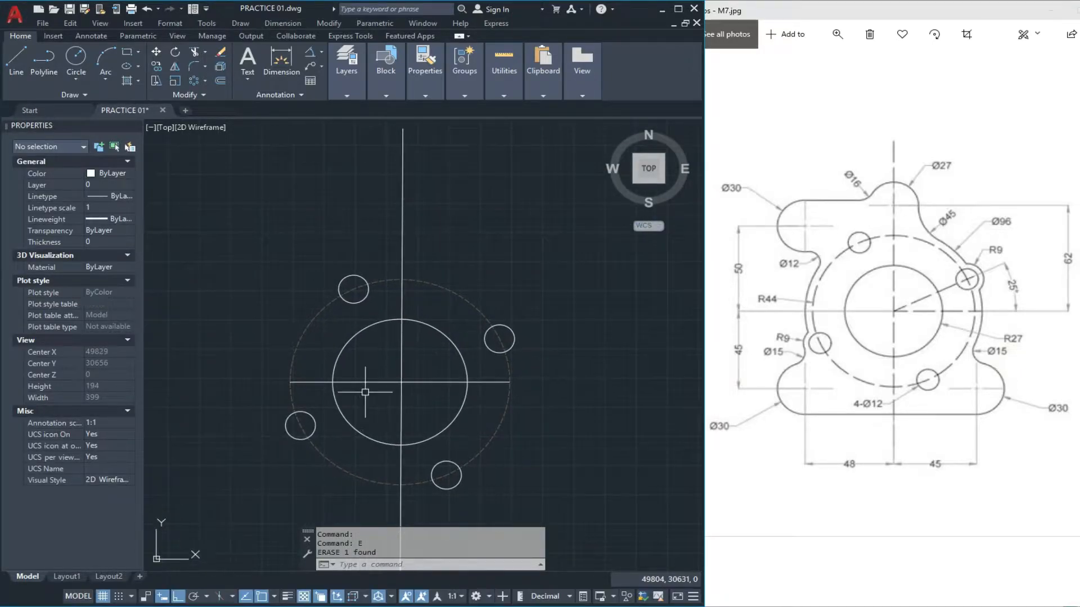
key(Escape)
key(Escape)
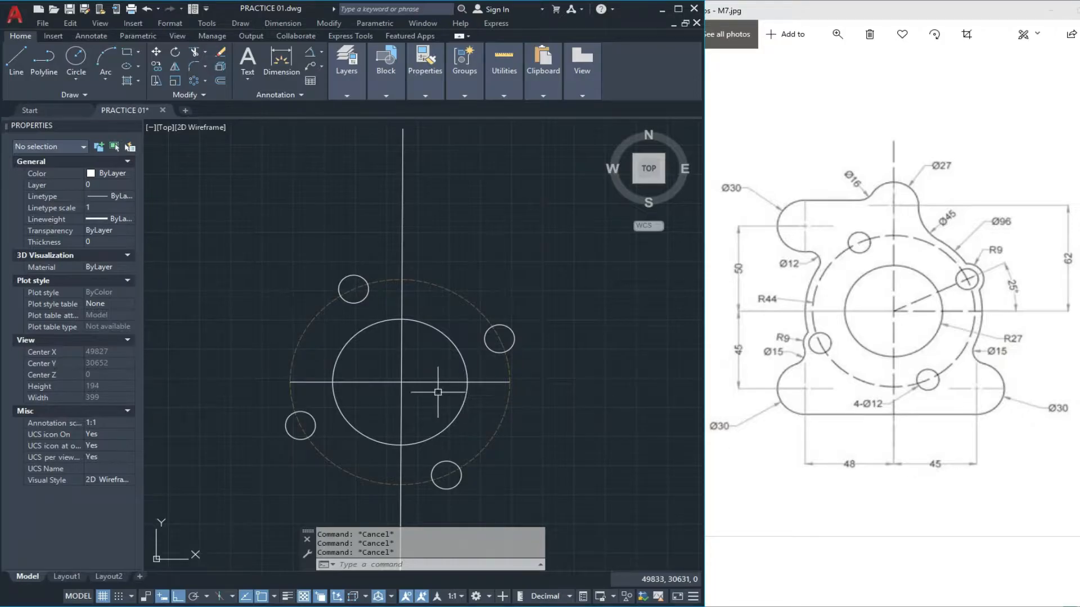
Offset the vertical centreline 48 to the left
text(o)
key(Return)
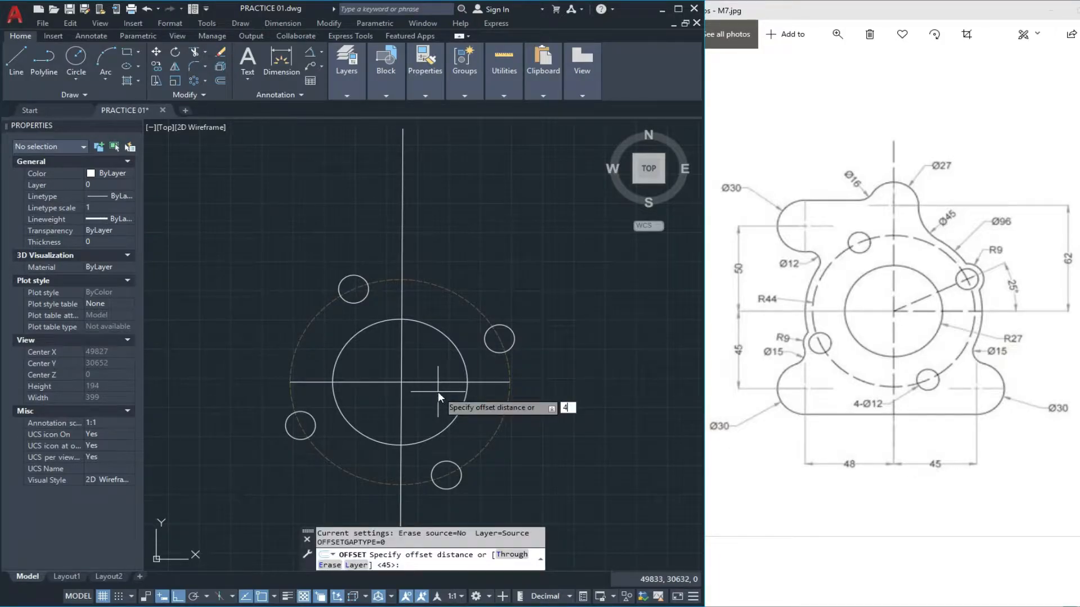
text(48)
key(Return)
click(401, 419)
click(360, 406)
key(Return)
Offset the vertical centreline 45 to the right
key(Return)
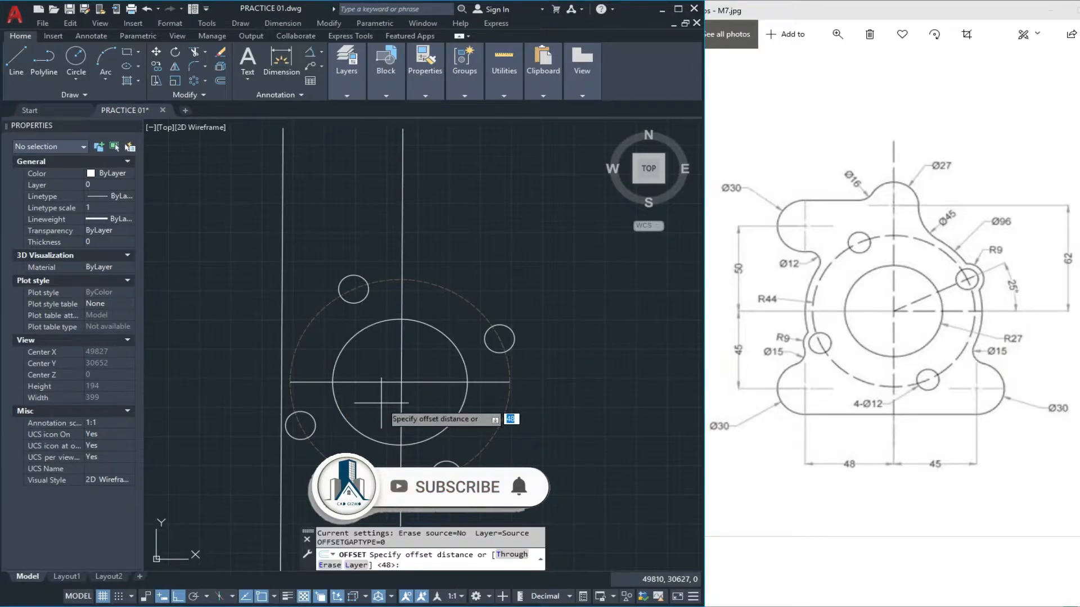
text(45)
key(Return)
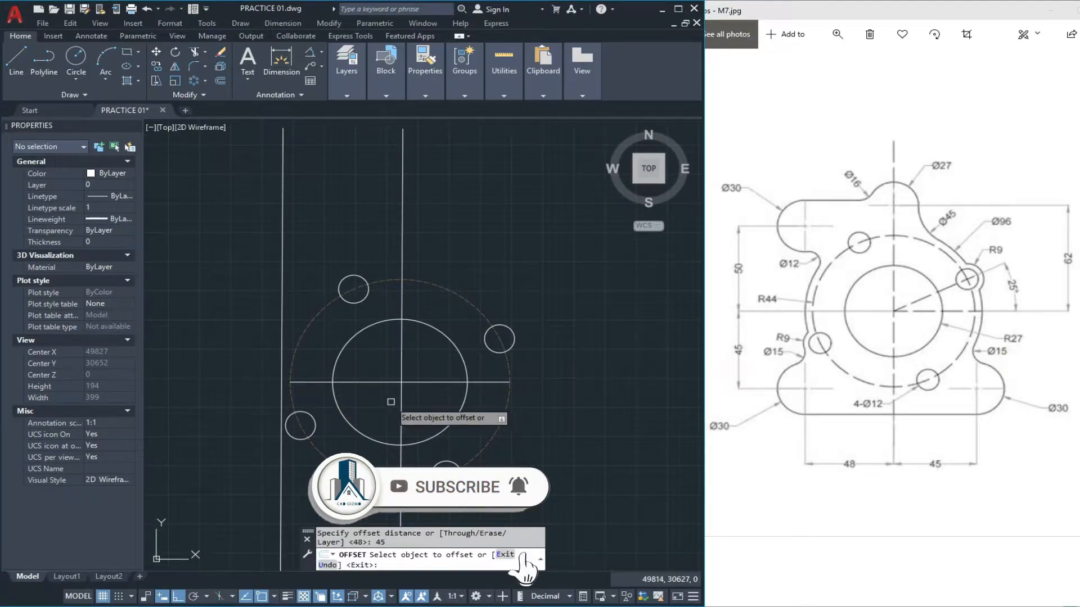
click(402, 404)
click(424, 471)
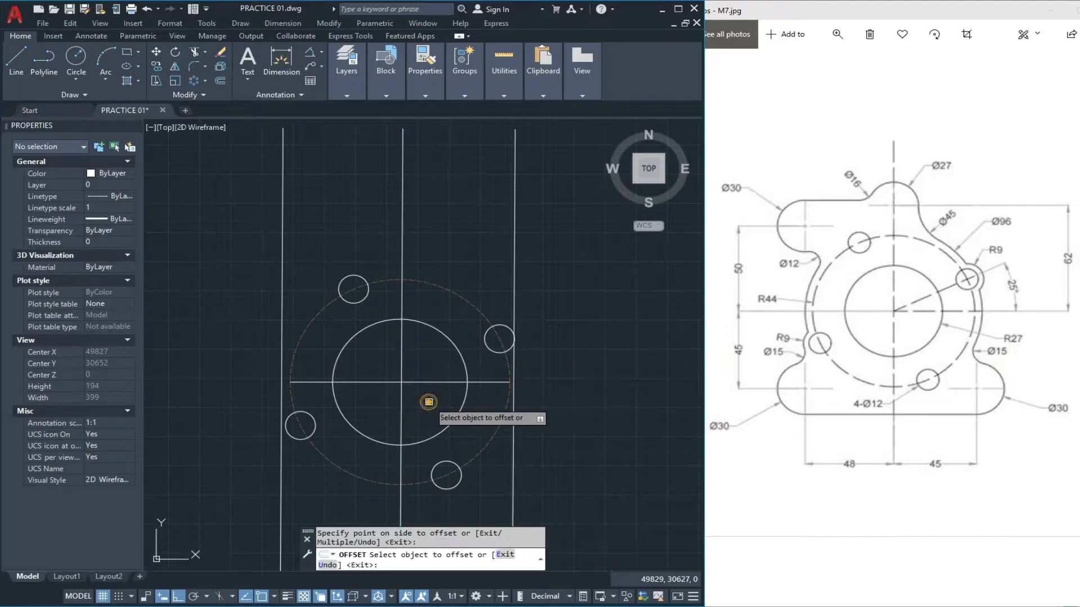
key(Escape)
Try to put the three vertical lines on the Projection layer, and reduce their linetype scale
click(538, 220)
click(265, 239)
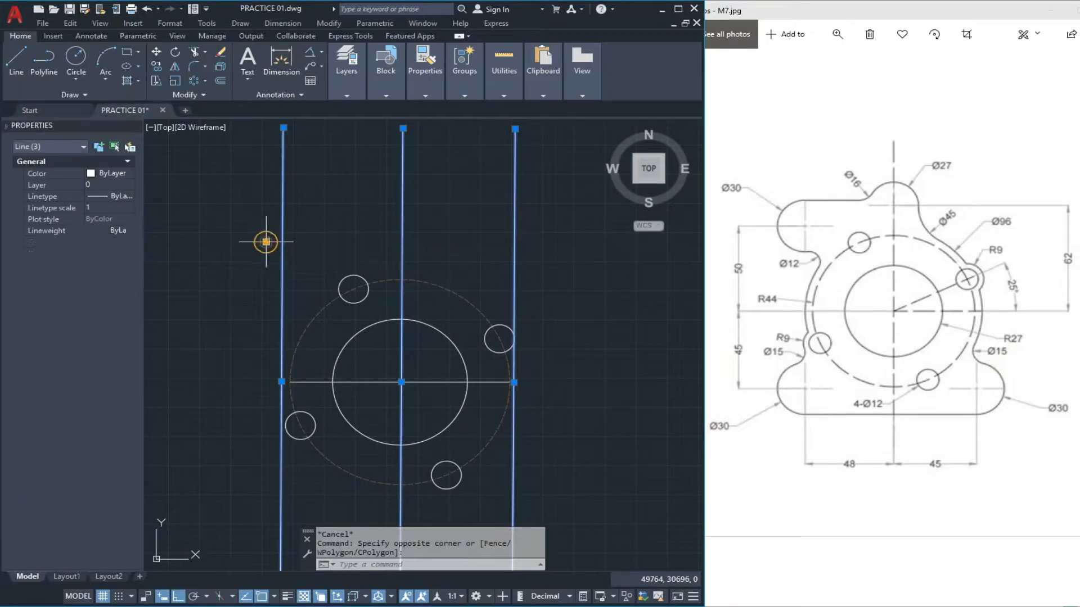
click(356, 79)
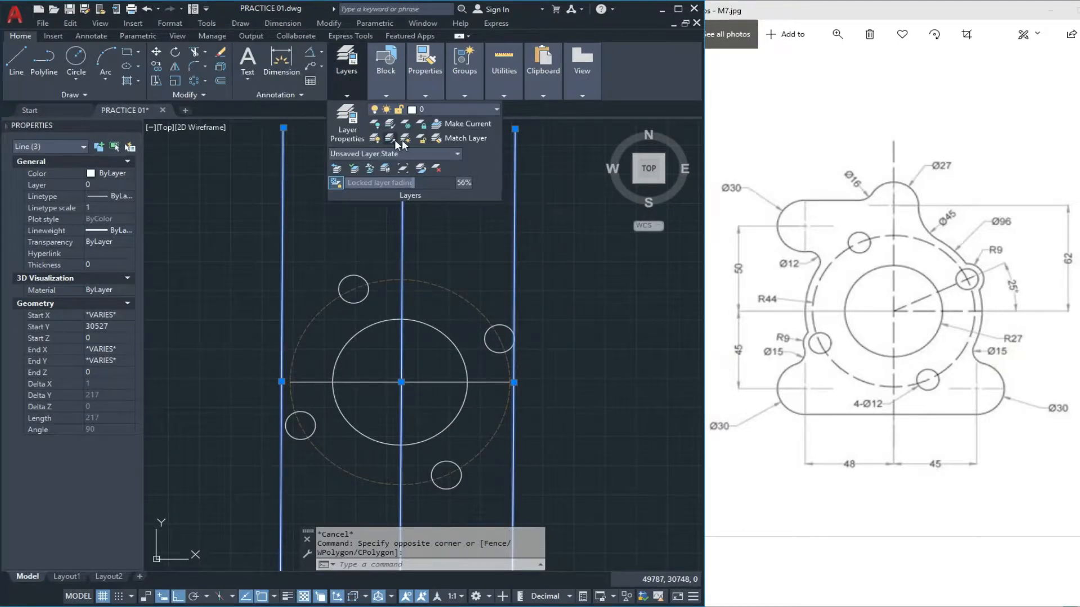
click(448, 110)
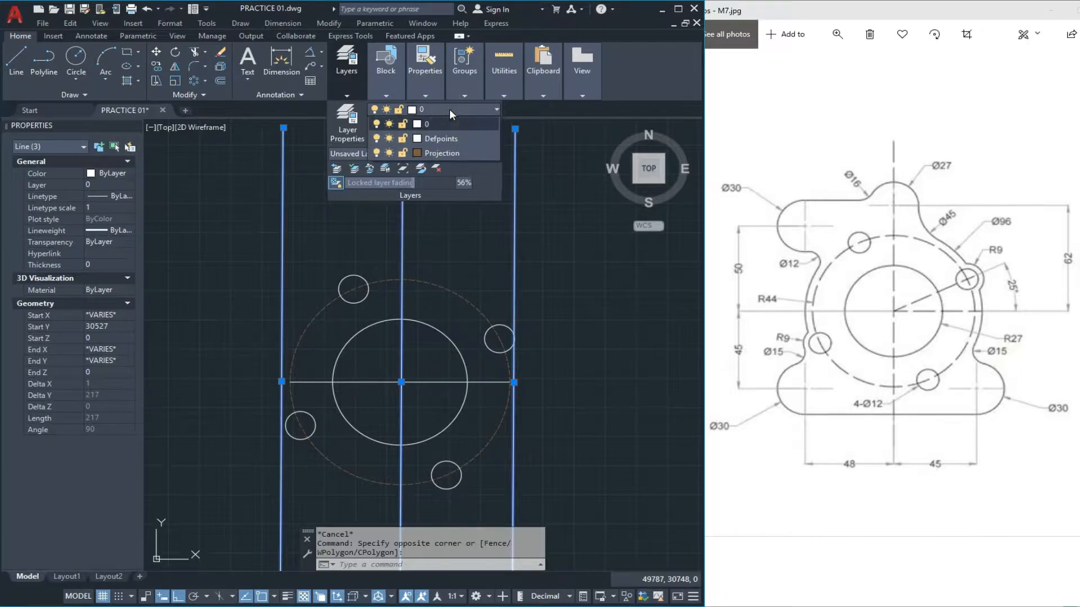
click(445, 153)
click(108, 208)
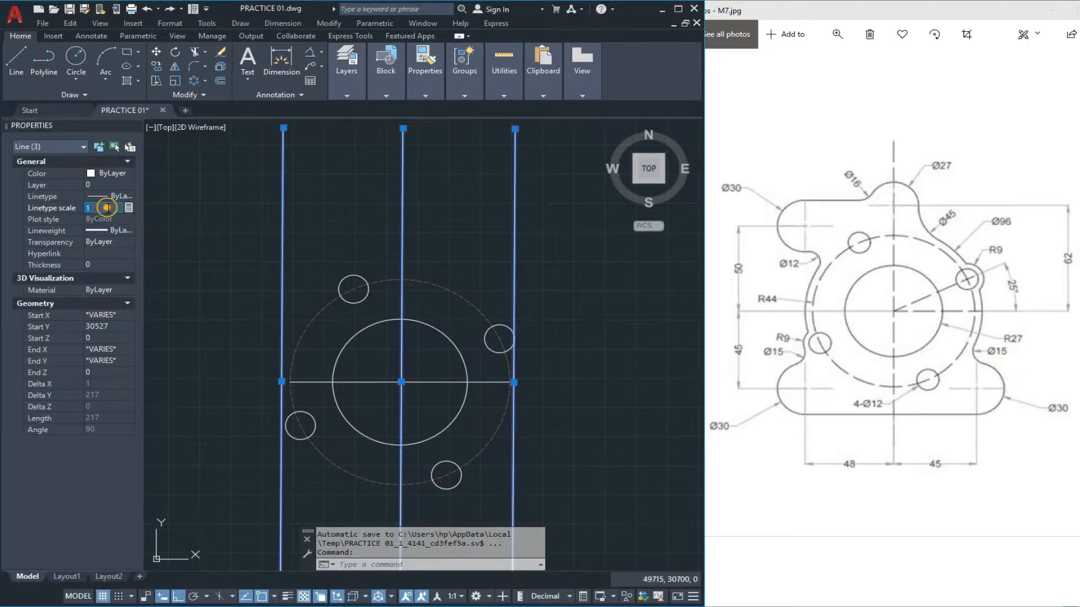
text(0)
key(Escape)
key(Escape)
Assign the three vertical lines to the Projection layer
click(529, 212)
click(250, 234)
click(346, 95)
click(460, 110)
click(451, 151)
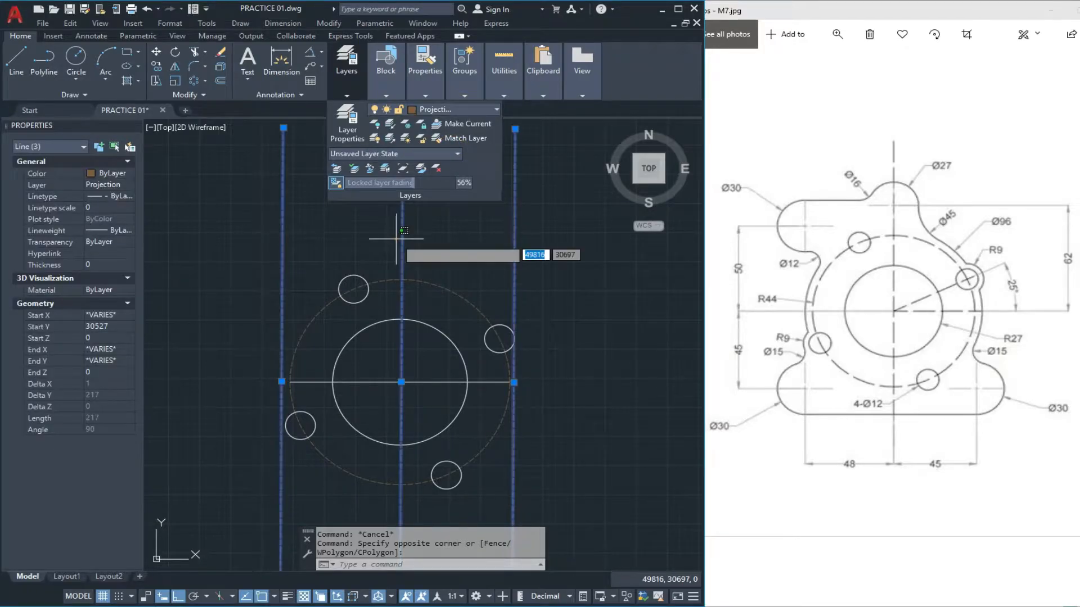
click(345, 244)
key(Escape)
key(Escape)
key(Escape)
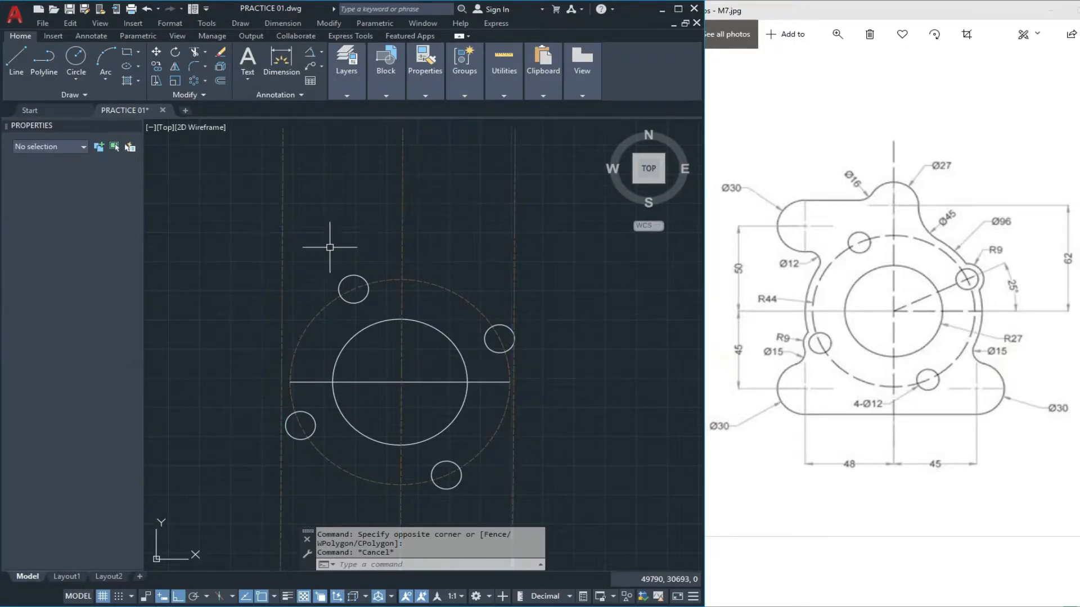
Stretch the horizontal centreline's left end well beyond the left vertical line
scroll(346, 244, down, 2)
middle_drag(346, 245, 358, 212)
mouse_move(337, 263)
middle_down()
mouse_move(362, 270)
mouse_move(372, 330)
mouse_move(332, 299)
middle_up()
scroll(301, 319, up, 3)
scroll(303, 321, down, 1)
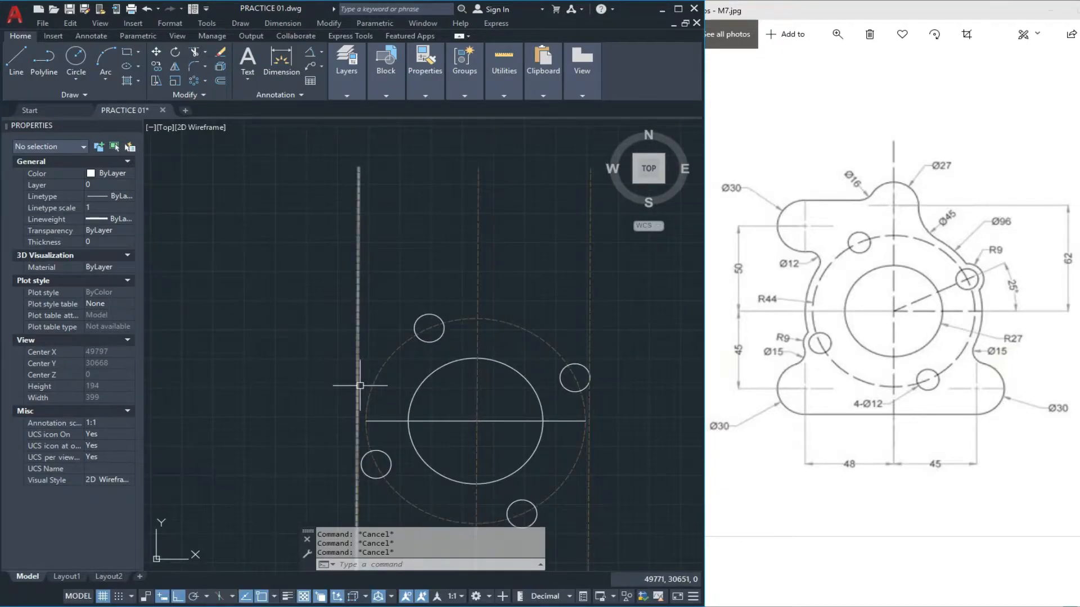
click(376, 419)
click(366, 421)
click(251, 420)
key(Escape)
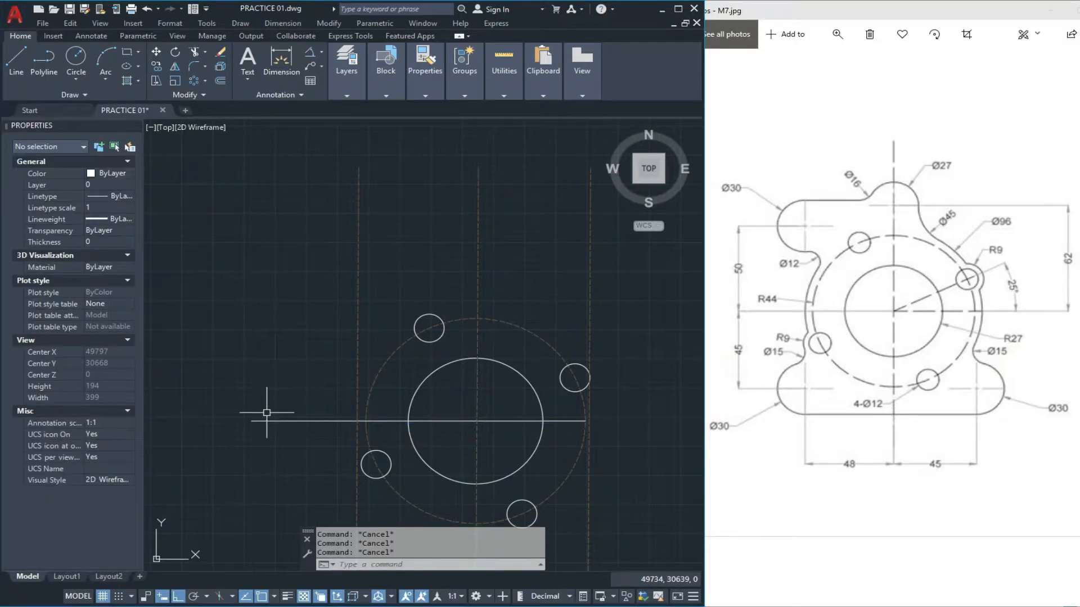
Offset the horizontal centreline 50 upward
text(o)
key(Return)
key(Return)
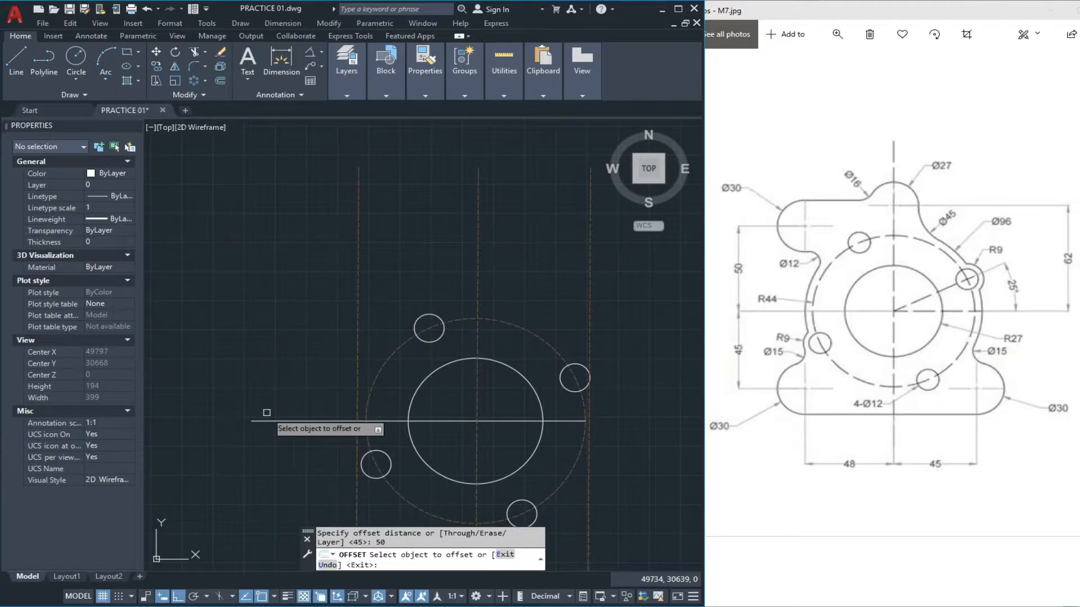
click(275, 421)
click(275, 334)
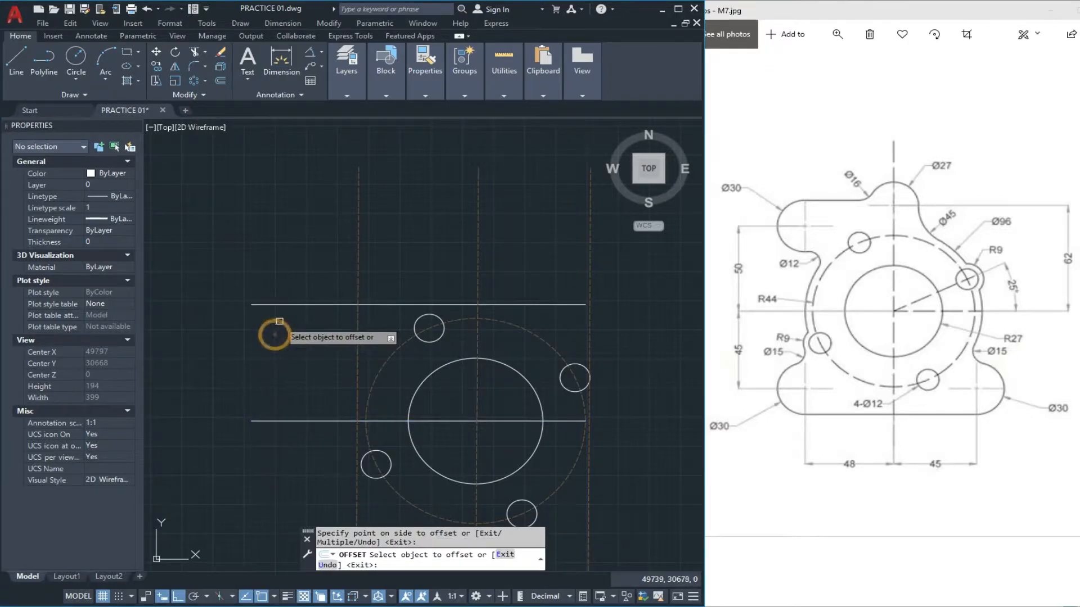
key(Escape)
key(Escape)
Offset the horizontal centreline 45 downward
key(Return)
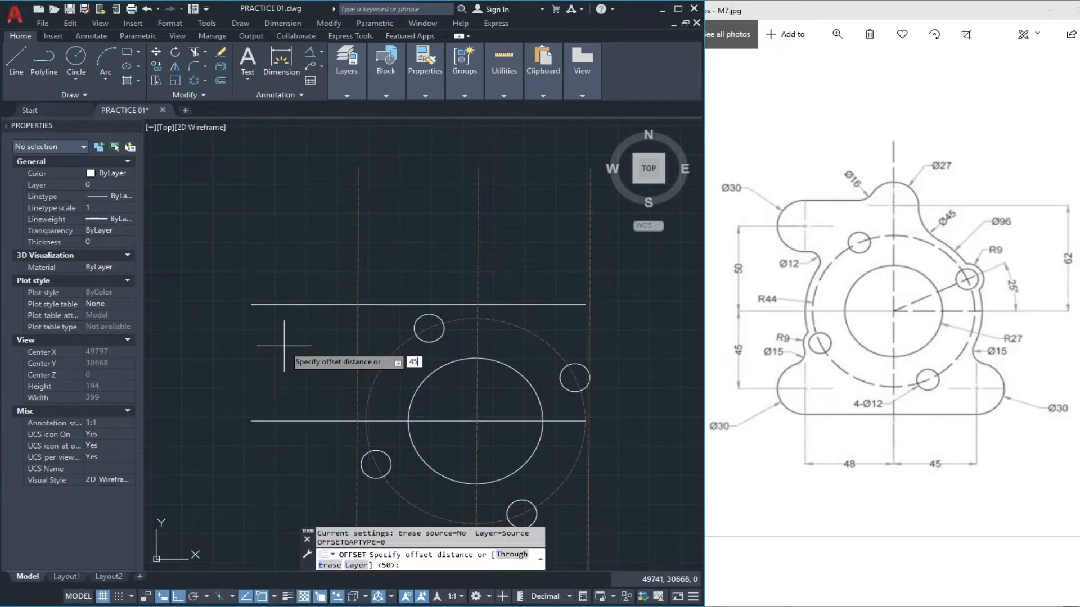
text(45)
key(Return)
click(286, 420)
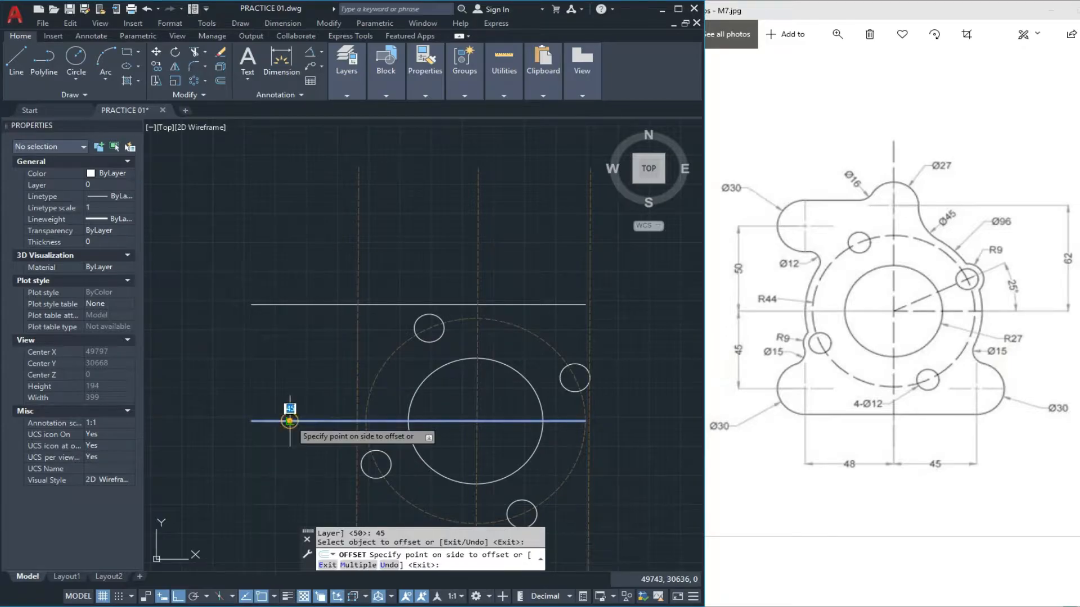
click(286, 462)
scroll(290, 321, down, 1)
scroll(308, 388, up, 1)
key(Escape)
key(Escape)
key(Escape)
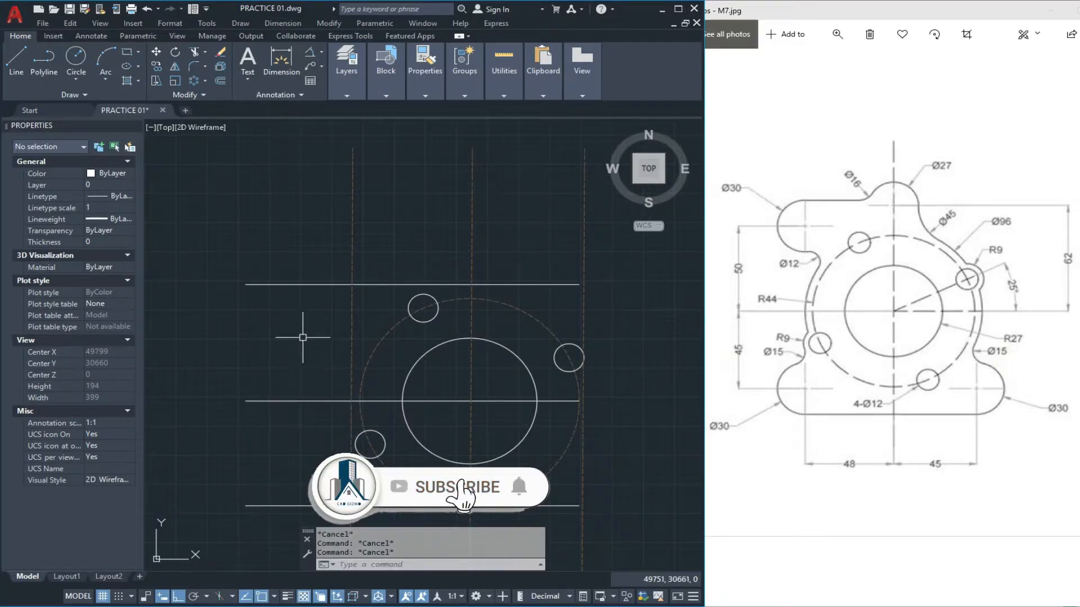
Match the properties of the left dashed vertical line onto the three horizontal lines
text(ma)
key(Return)
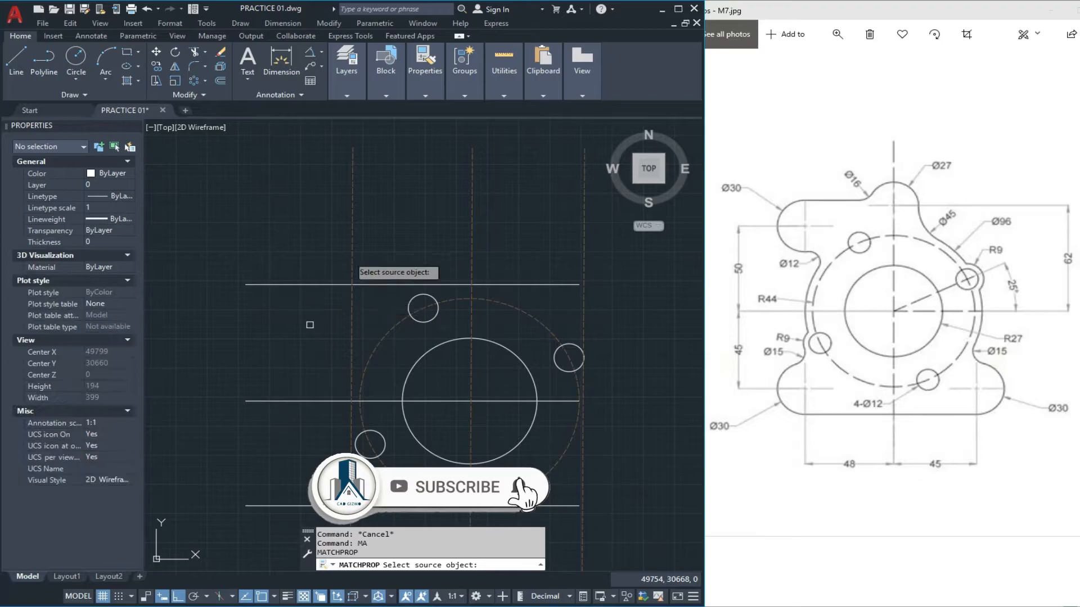
click(353, 242)
click(323, 283)
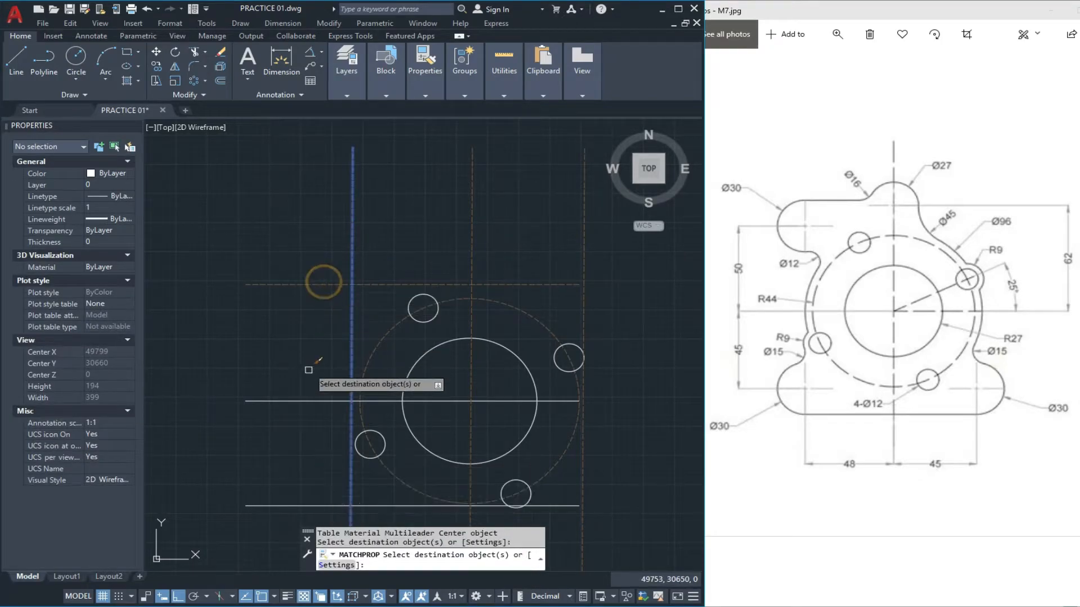
click(309, 401)
click(306, 504)
key(Escape)
scroll(361, 356, down, 3)
scroll(368, 336, up, 3)
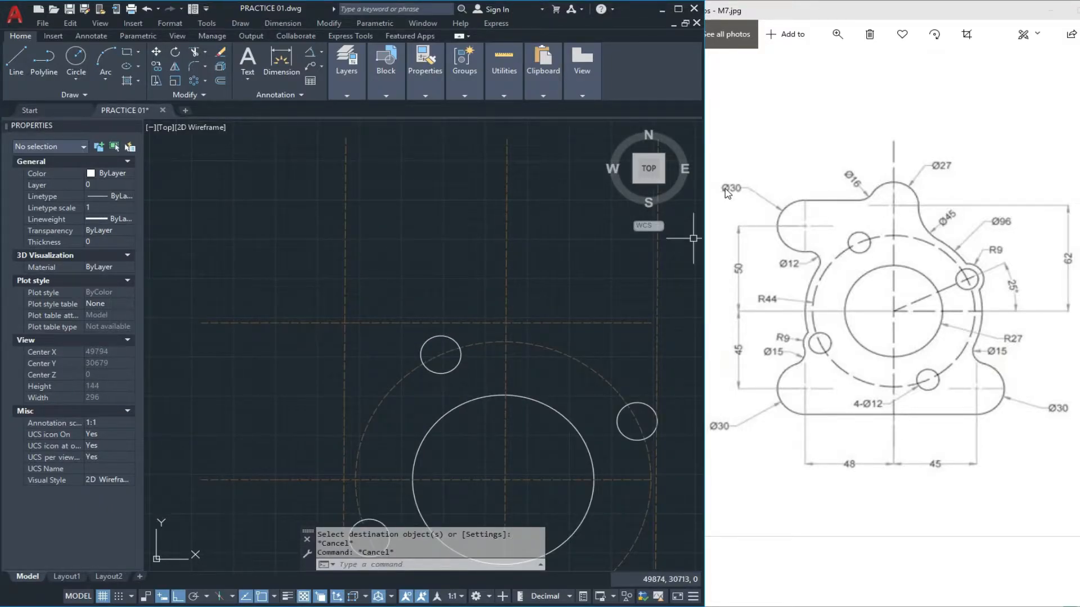
Draw a 30 diameter circle centred where the left vertical line crosses the upper horizontal line
text(c)
key(Return)
click(345, 323)
text(d)
key(Return)
text(7)
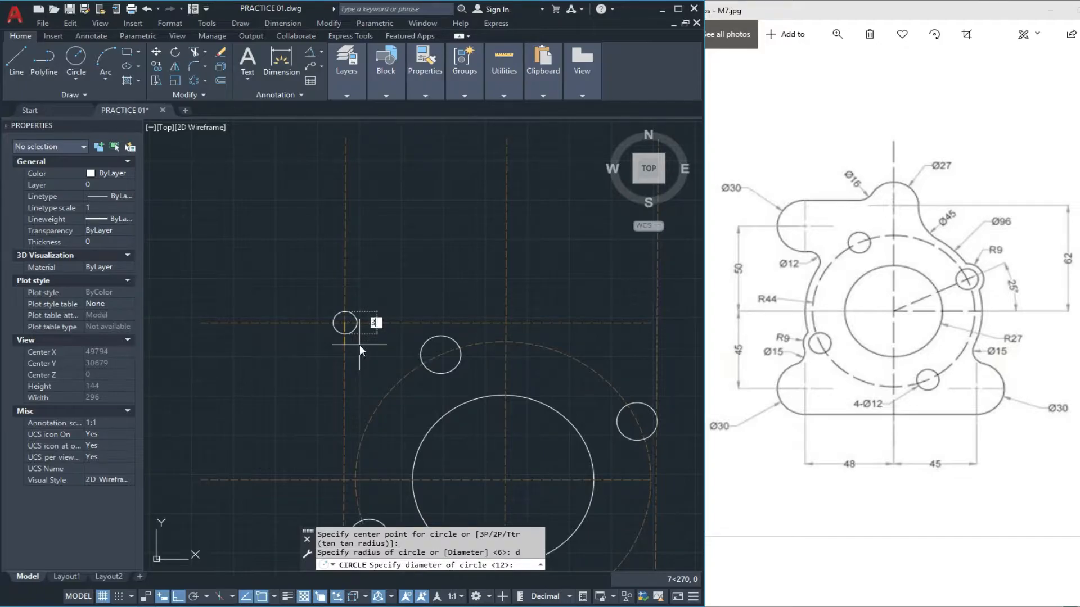
text(0)
key(Return)
key(Escape)
scroll(354, 260, down, 2)
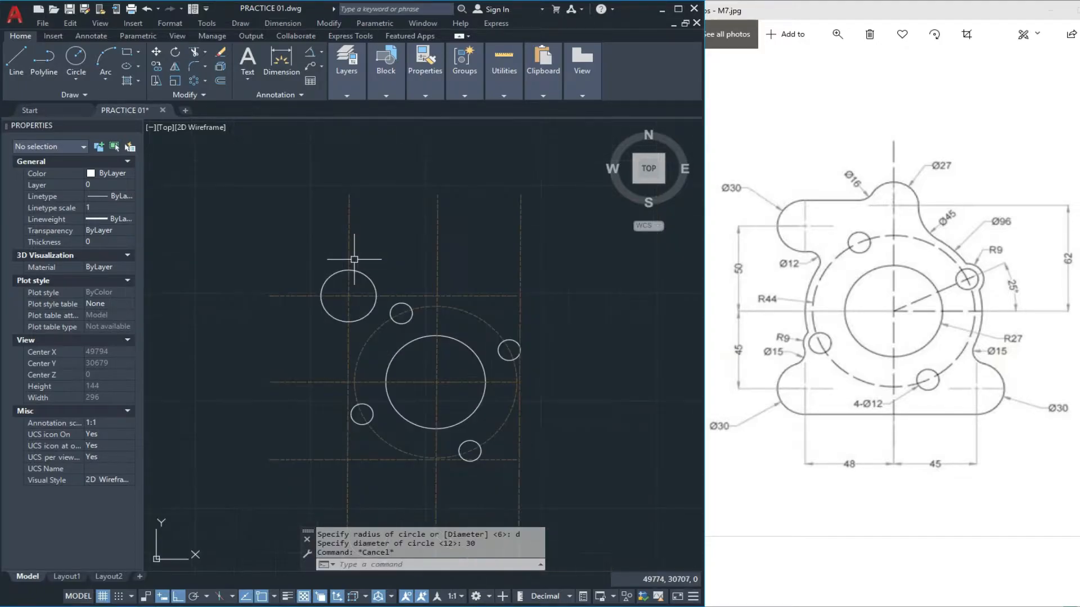
Draw a 30 diameter circle centred where the left vertical centreline crosses the lower horizontal centreline
middle_drag(361, 336, 363, 283)
scroll(348, 394, up, 2)
key(Escape)
key(Escape)
text(c)
key(Return)
scroll(352, 399, up, 2)
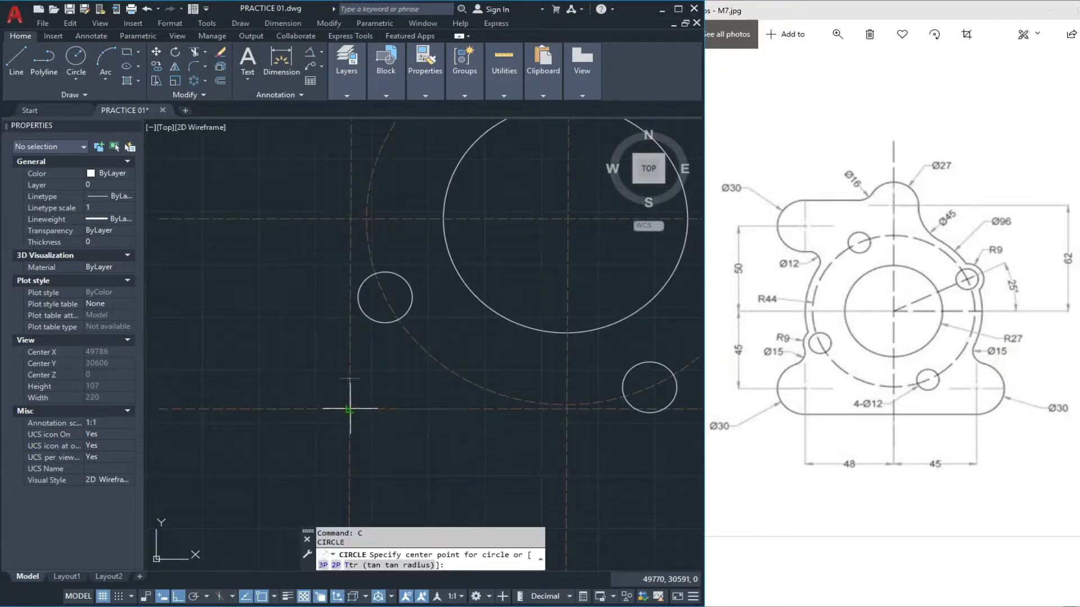
click(352, 411)
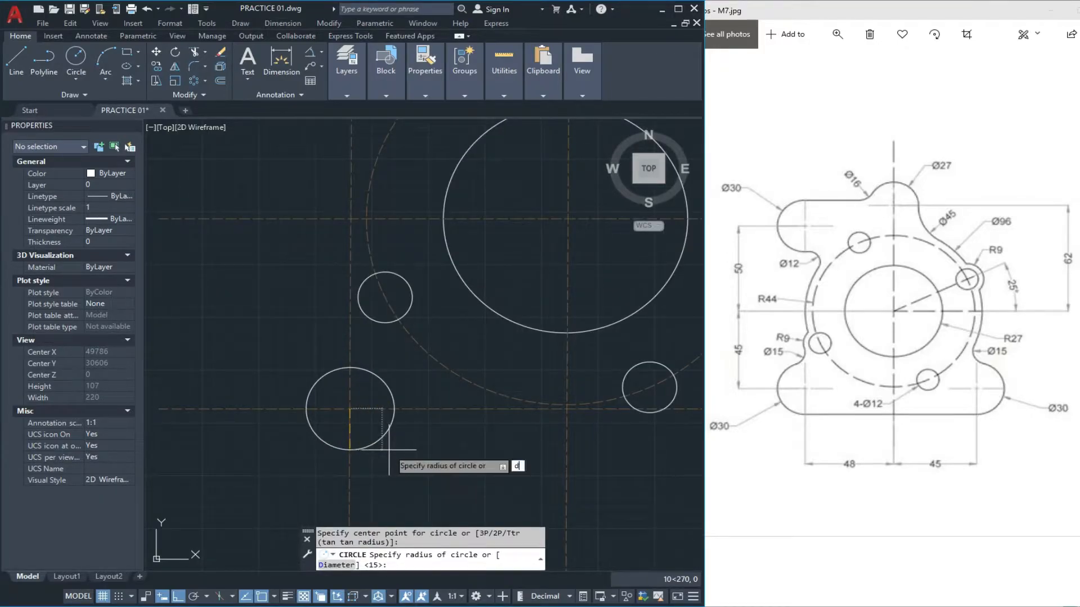
text(d)
key(Return)
text(30)
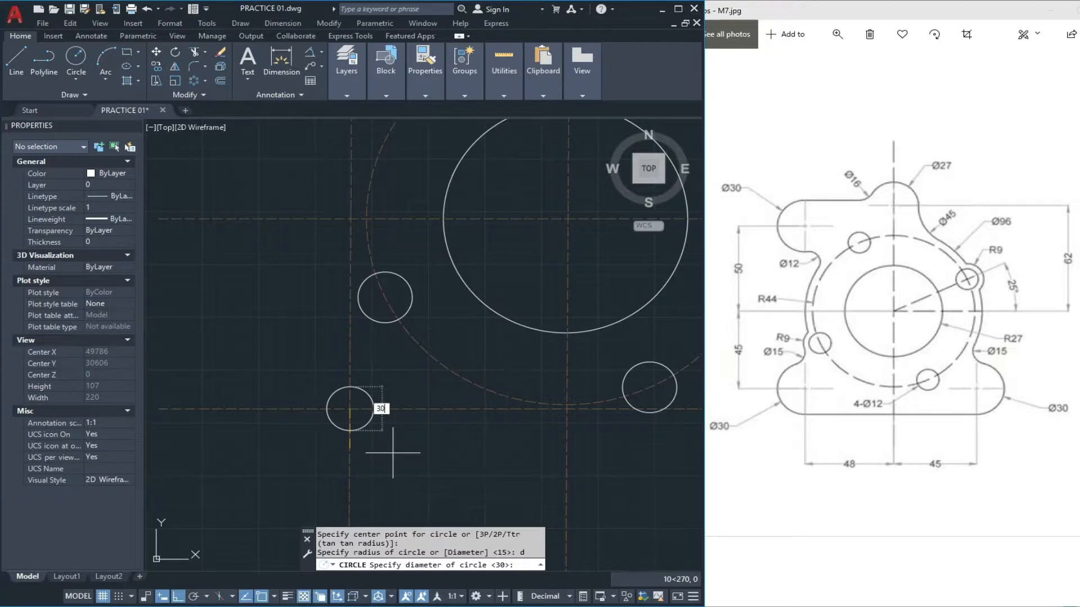
key(Return)
scroll(265, 405, down, 1)
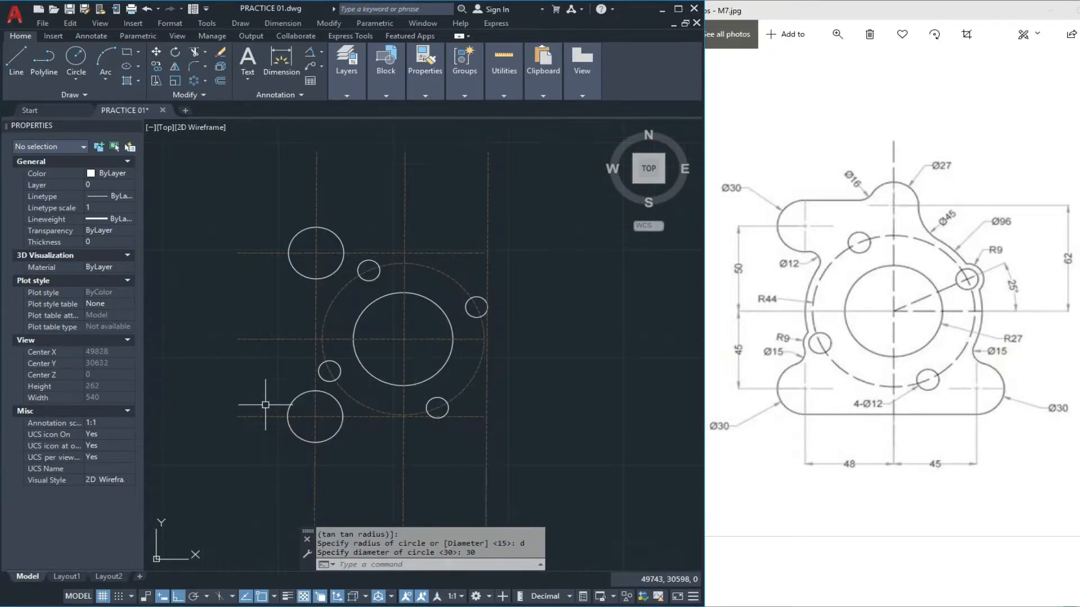
Draw a 30 diameter circle centred where the right vertical centreline meets the lower horizontal centreline
scroll(487, 436, up, 2)
key(Escape)
key(Escape)
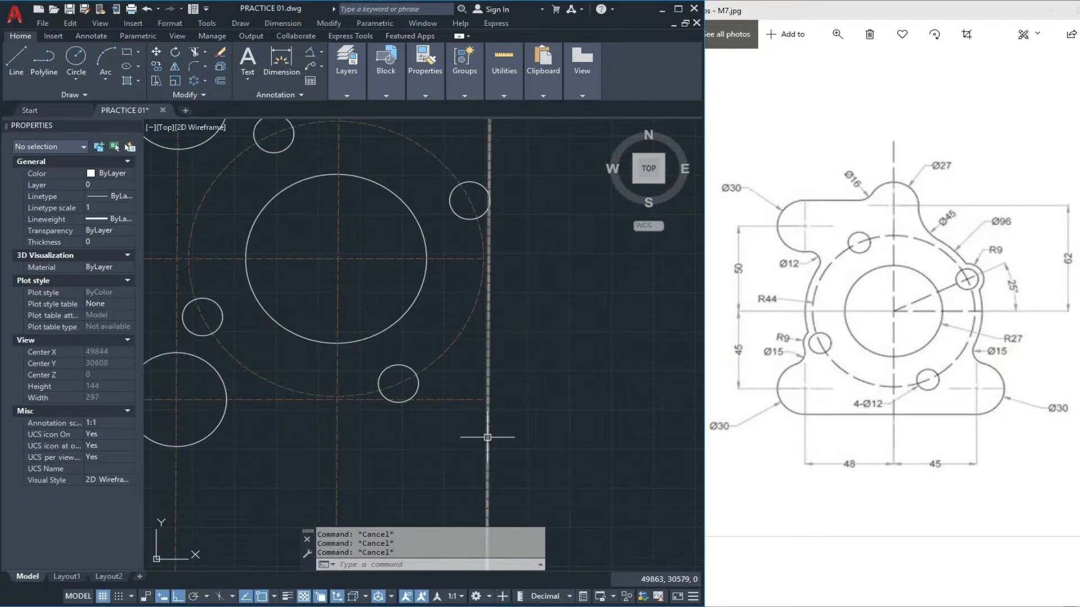
text(c)
key(Return)
click(488, 399)
scroll(495, 437, up, 2)
text(d)
key(Return)
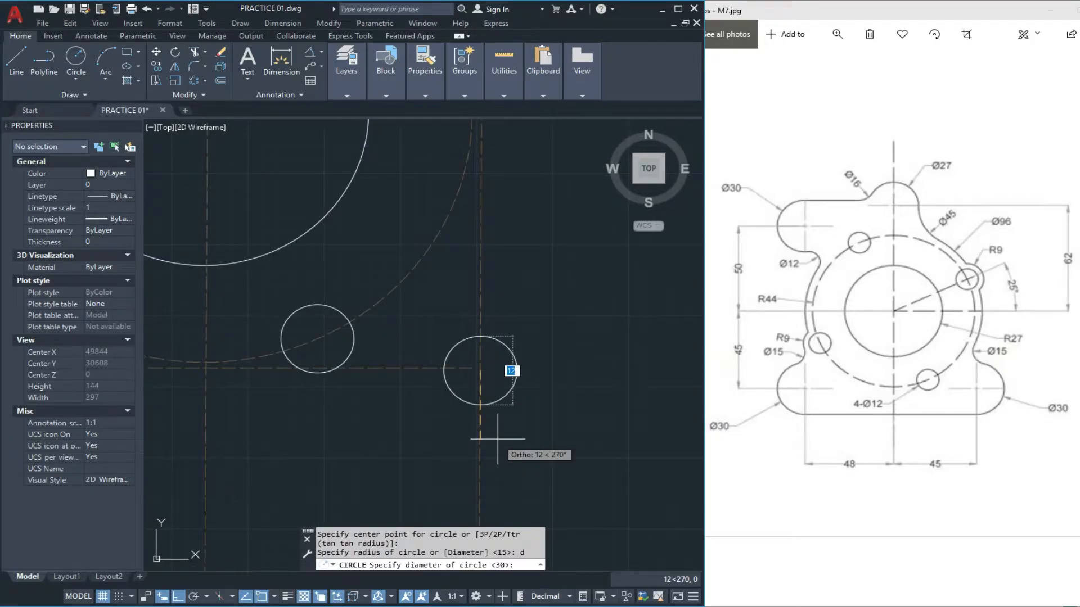
text(30)
key(Return)
scroll(494, 435, up, 2)
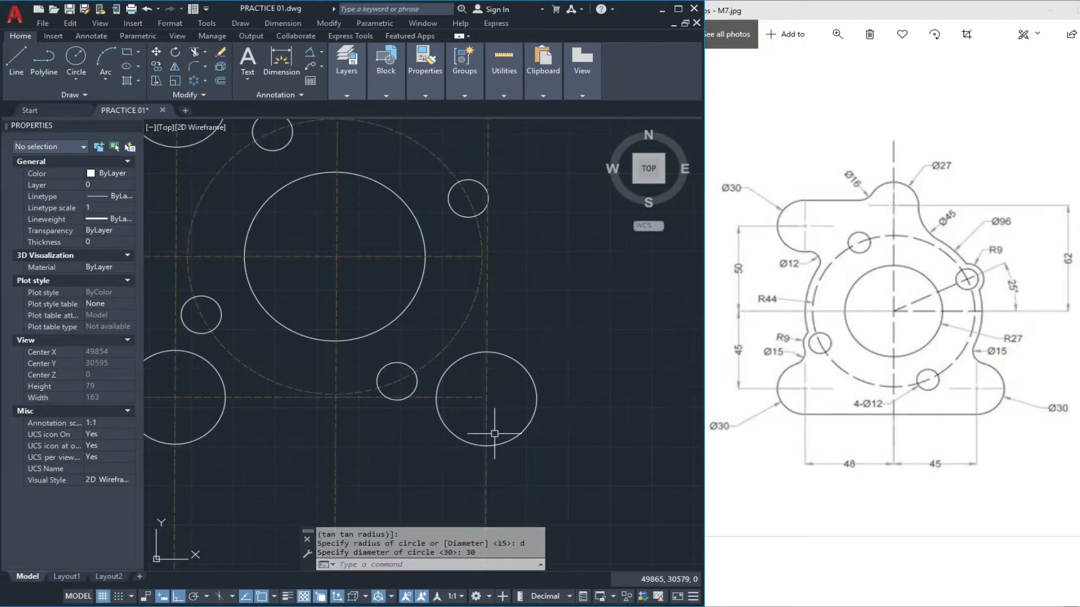
key(Escape)
Draw a 96 diameter circle centred on the large central bore
scroll(494, 433, down, 3)
middle_drag(477, 344, 472, 379)
mouse_move(443, 330)
middle_down()
mouse_move(445, 368)
mouse_move(426, 311)
middle_up()
scroll(447, 347, up, 2)
key(Escape)
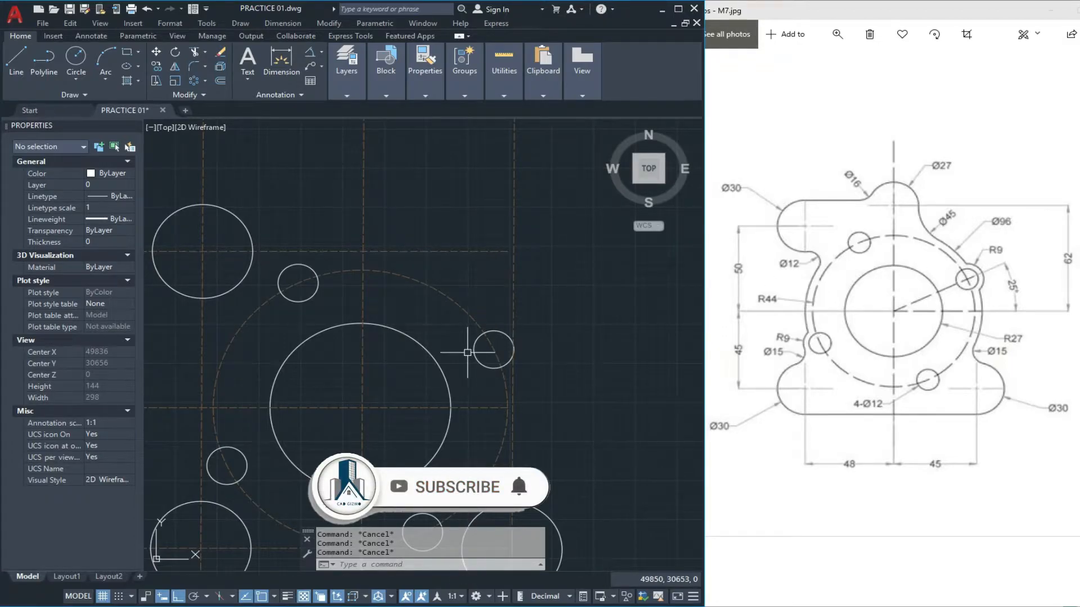
text(c)
key(Return)
click(362, 405)
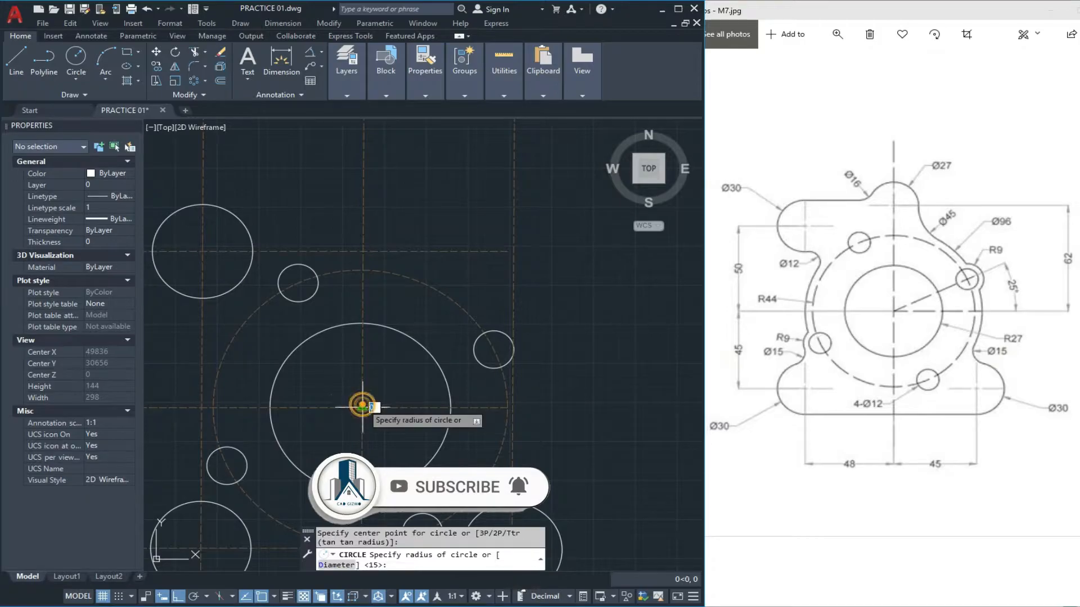
text(d)
key(Return)
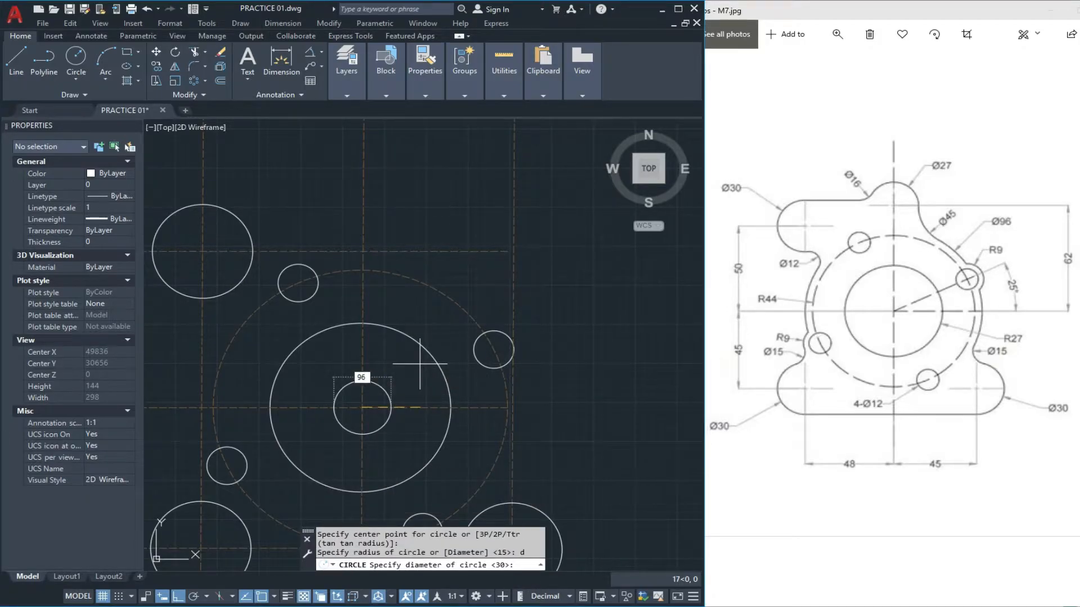
key(Return)
key(Escape)
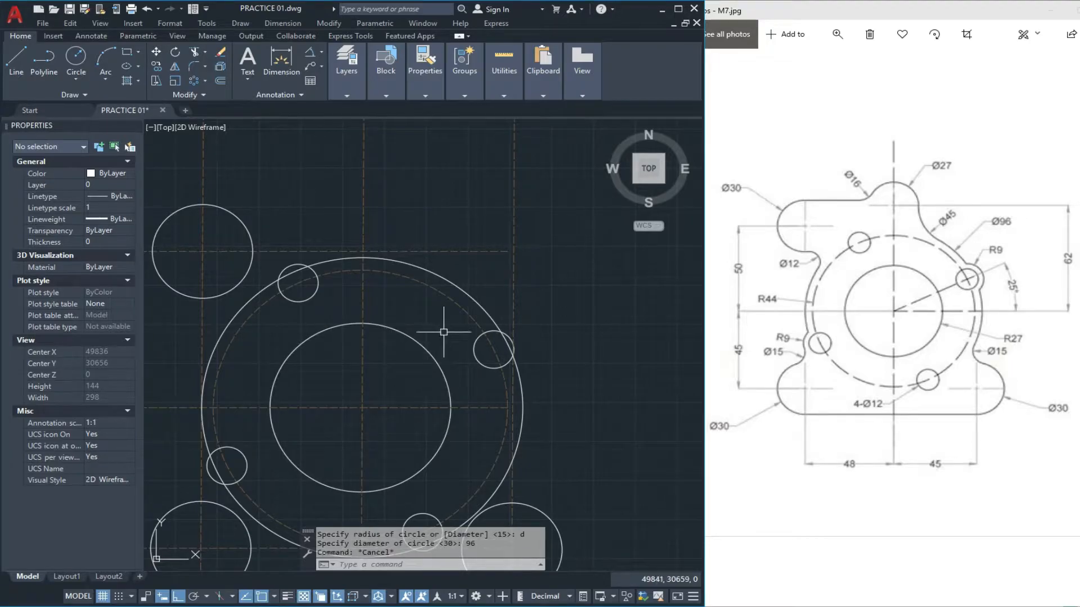
Explode the polar array of four small holes into separate circles
scroll(495, 351, up, 4)
key(Escape)
click(477, 286)
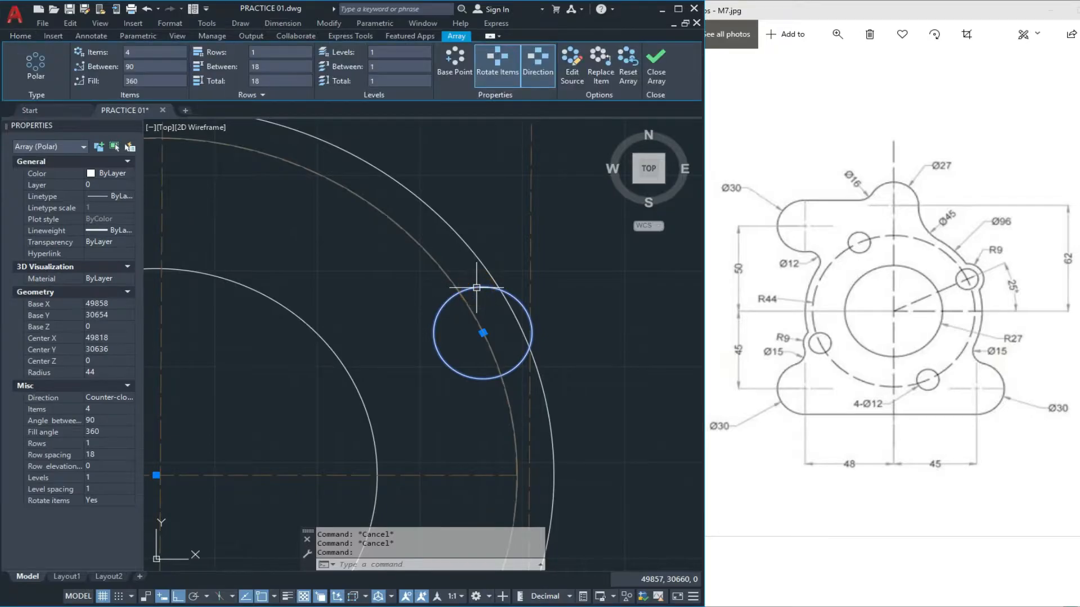
text(x)
key(Return)
key(Escape)
key(Escape)
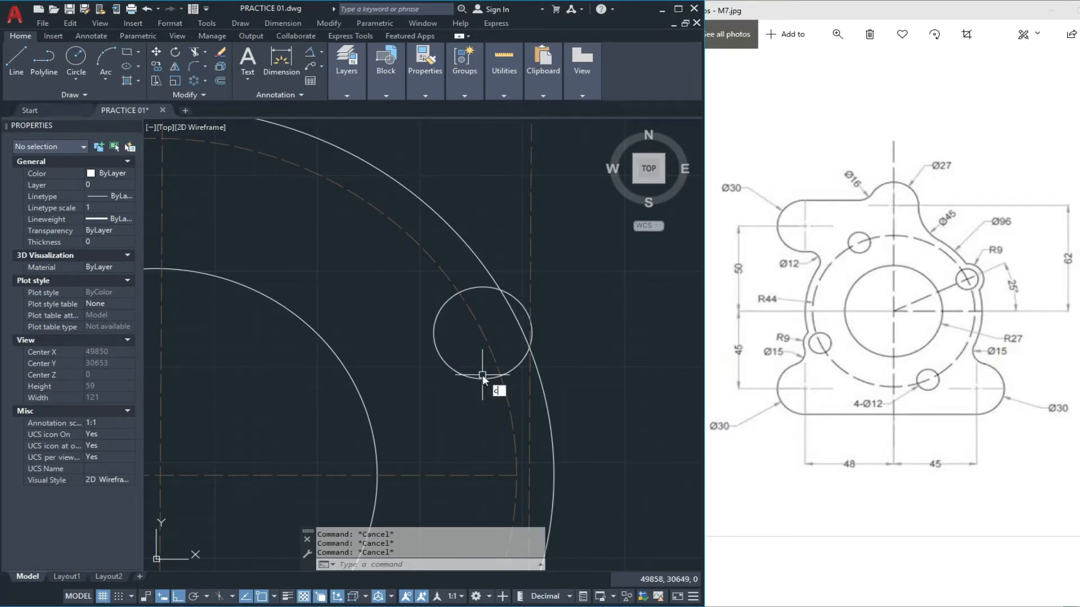
Draw a radius 9 circle concentric with the small hole on the upper right of the dashed circle
text(c)
key(Return)
click(482, 333)
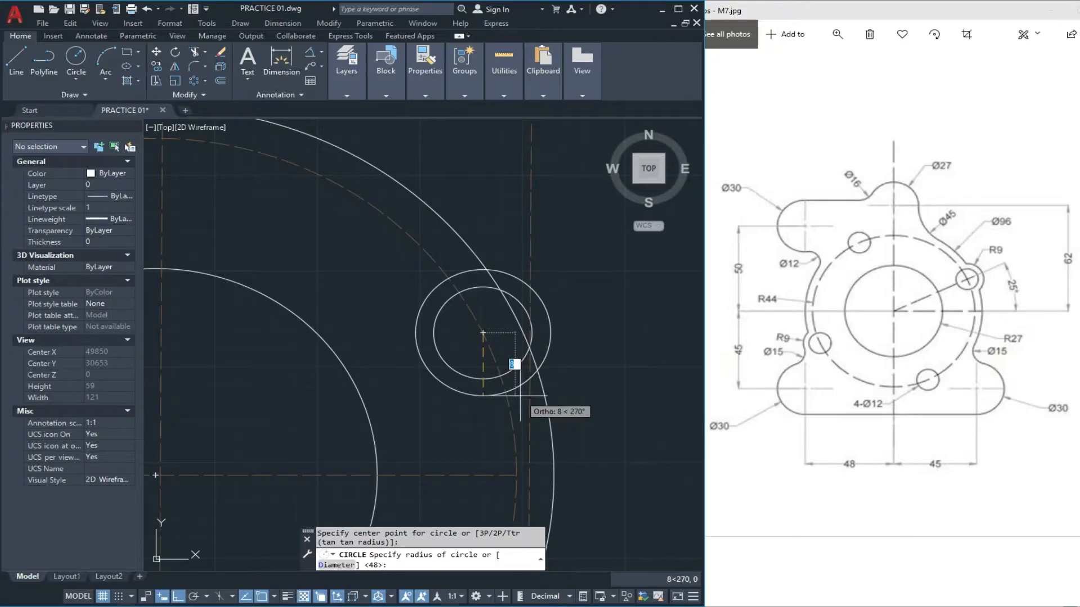
text(9)
key(Return)
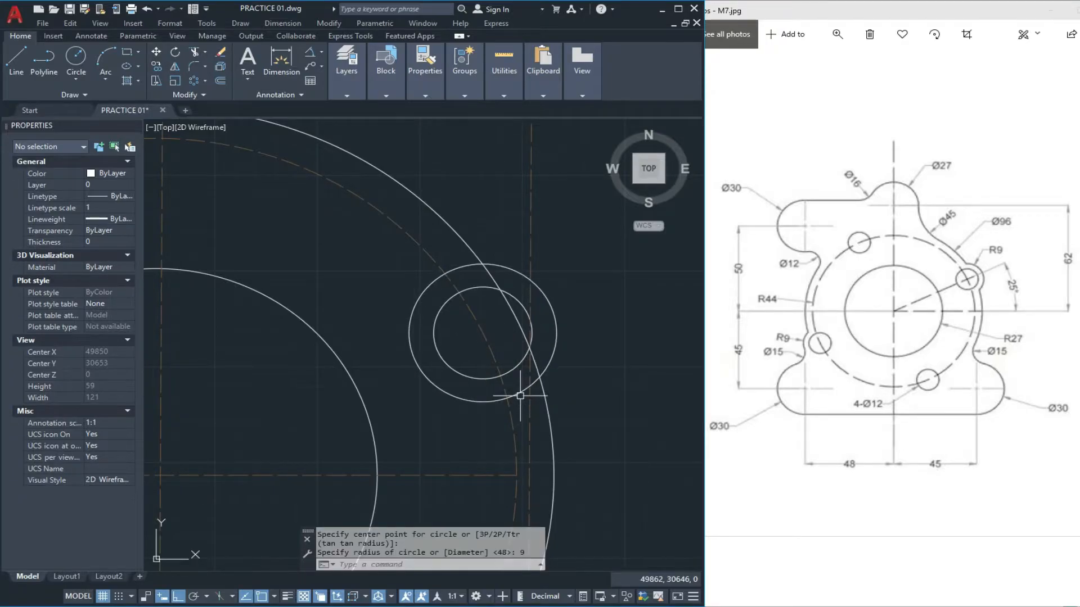
key(Escape)
middle_drag(518, 393, 516, 408)
key(Escape)
key(Escape)
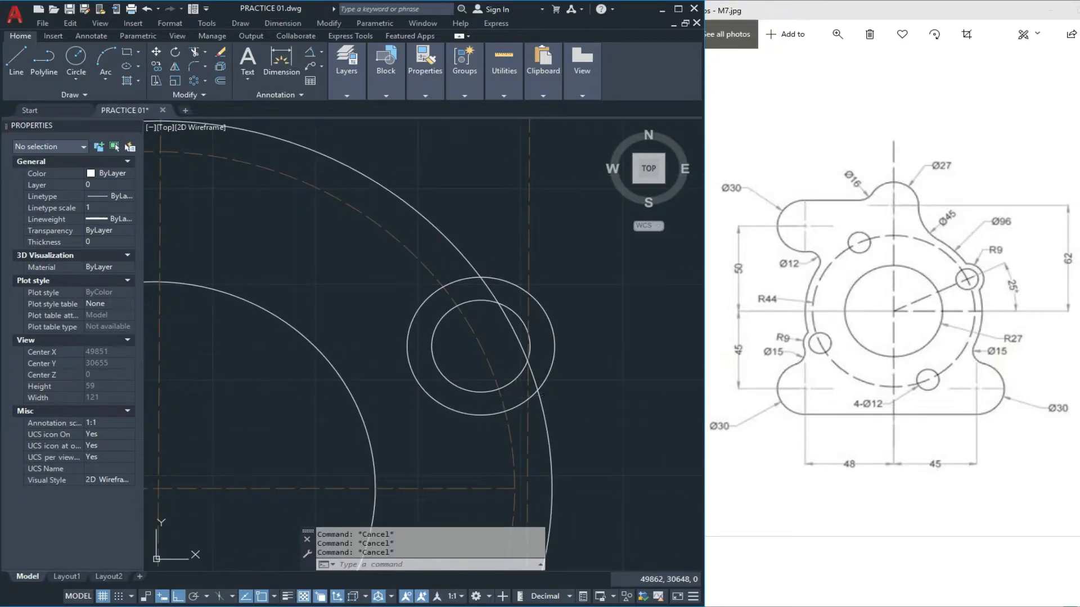
Trim the 96 diameter circle inside the radius 9 circle and erase the leftover arc segment crossing the small hole
text(tr)
key(Return)
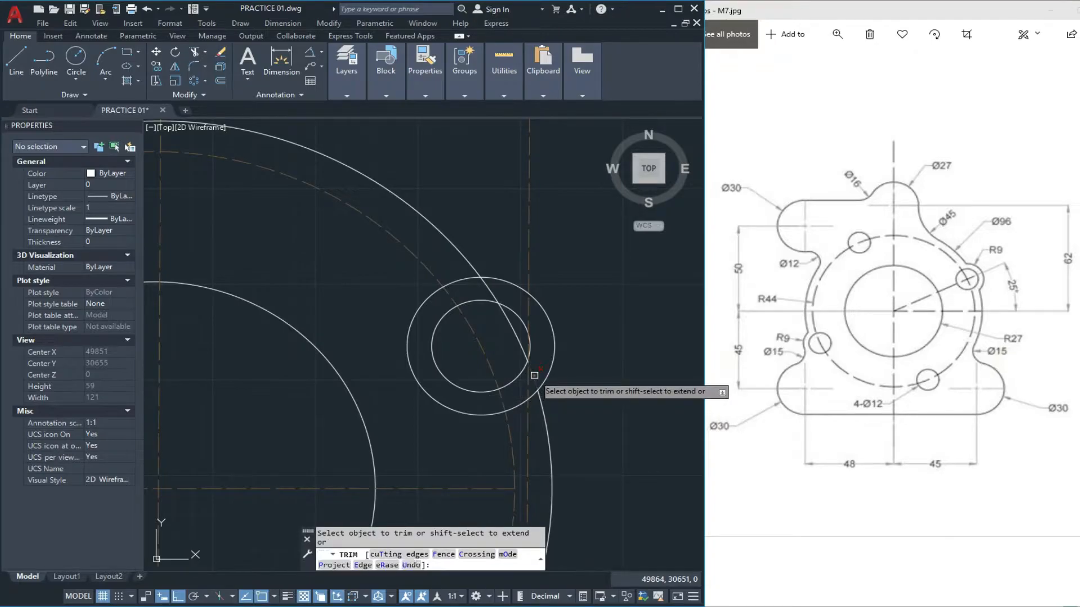
key(Escape)
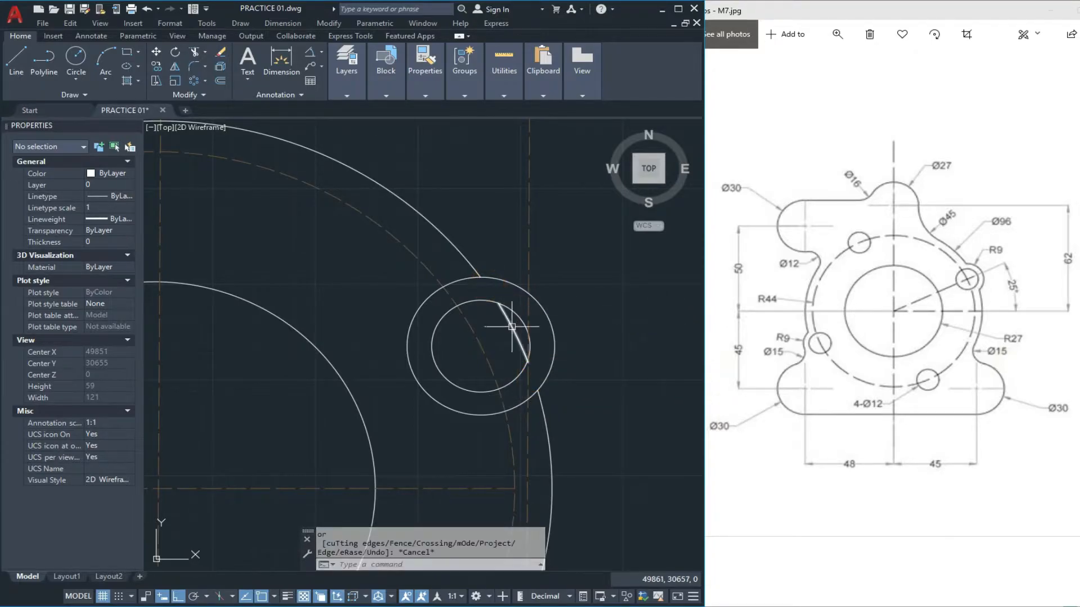
click(514, 326)
text(e)
key(Return)
key(Escape)
key(Escape)
scroll(547, 315, down, 2)
middle_drag(447, 367, 480, 392)
middle_drag(456, 337, 450, 350)
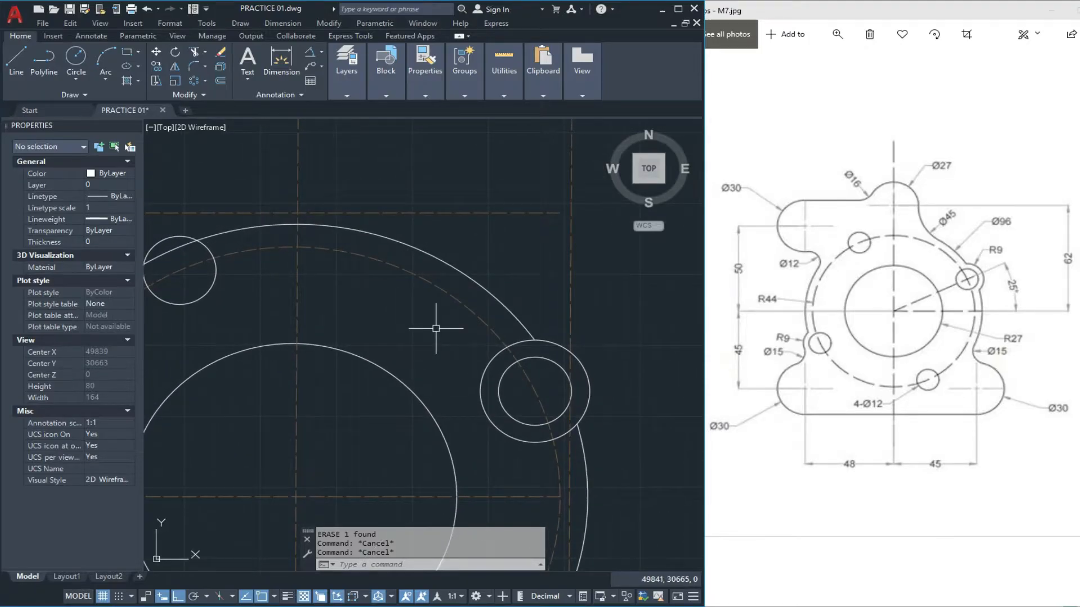
scroll(435, 328, down, 2)
mouse_move(424, 310)
middle_down()
mouse_move(432, 333)
mouse_move(410, 340)
middle_up()
middle_drag(369, 302, 396, 328)
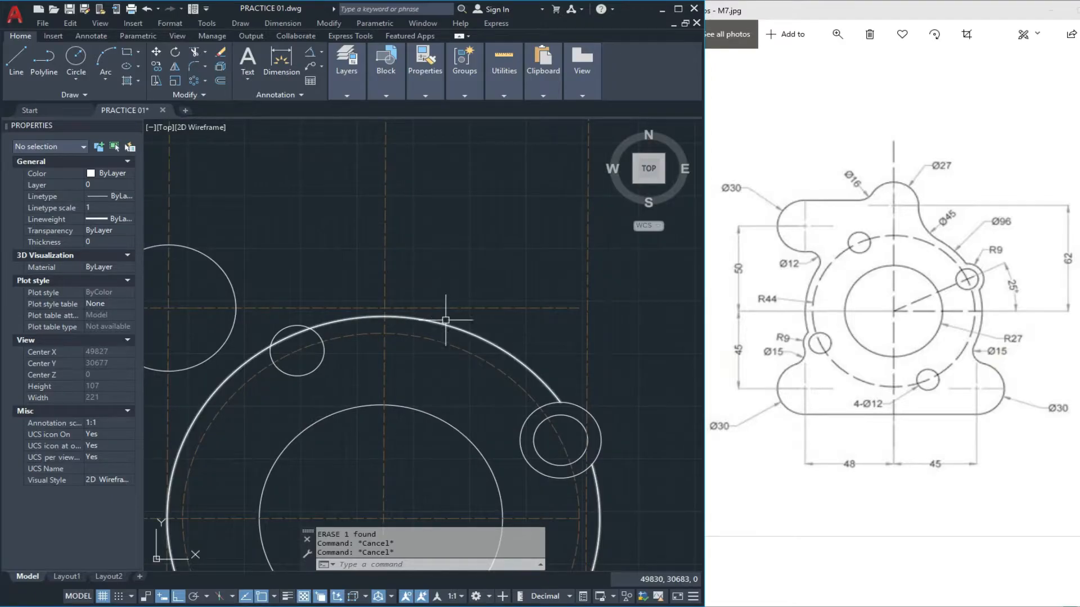
key(Escape)
key(Return)
scroll(535, 319, down, 1)
scroll(407, 337, up, 2)
scroll(450, 298, down, 5)
scroll(447, 289, up, 3)
key(Escape)
key(Escape)
key(Escape)
key(Escape)
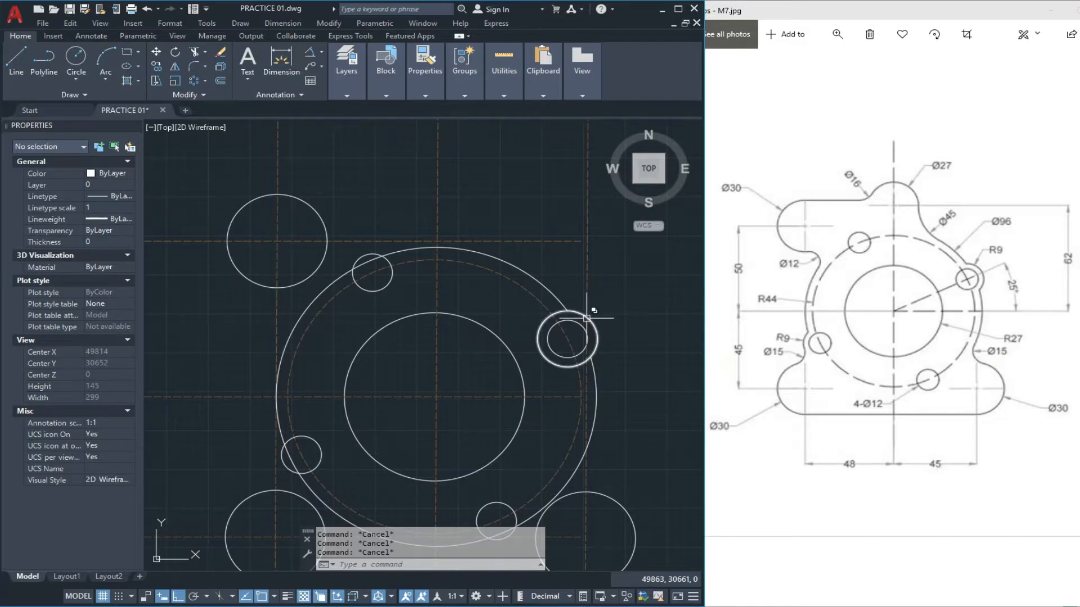
Offset the main horizontal centreline 62 upward
text(o)
key(Return)
text(62)
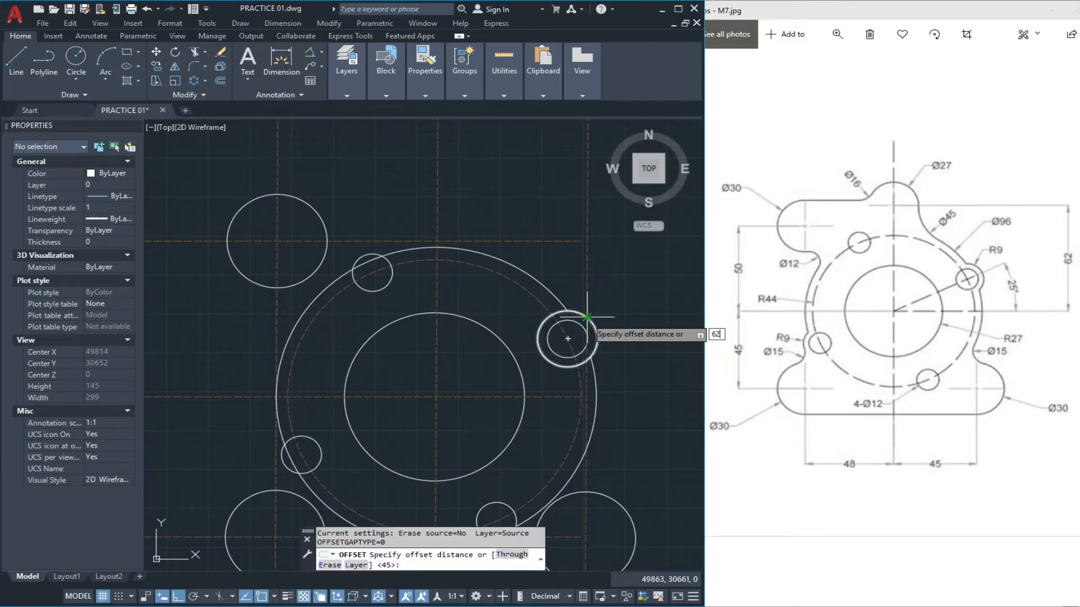
key(Return)
click(471, 397)
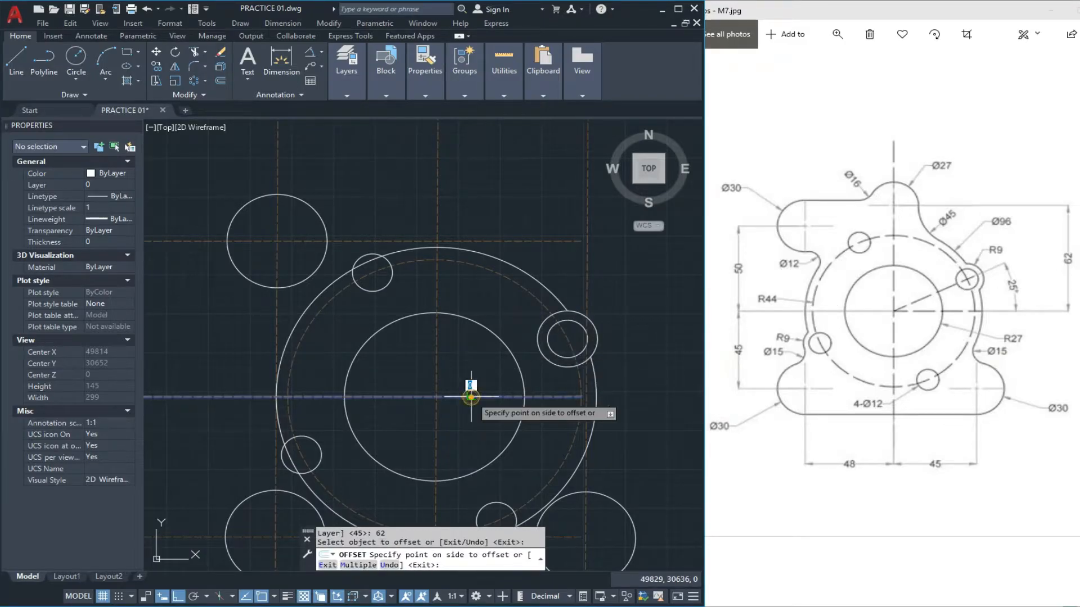
click(488, 242)
key(Escape)
middle_drag(488, 245, 489, 263)
key(Escape)
key(Escape)
key(Escape)
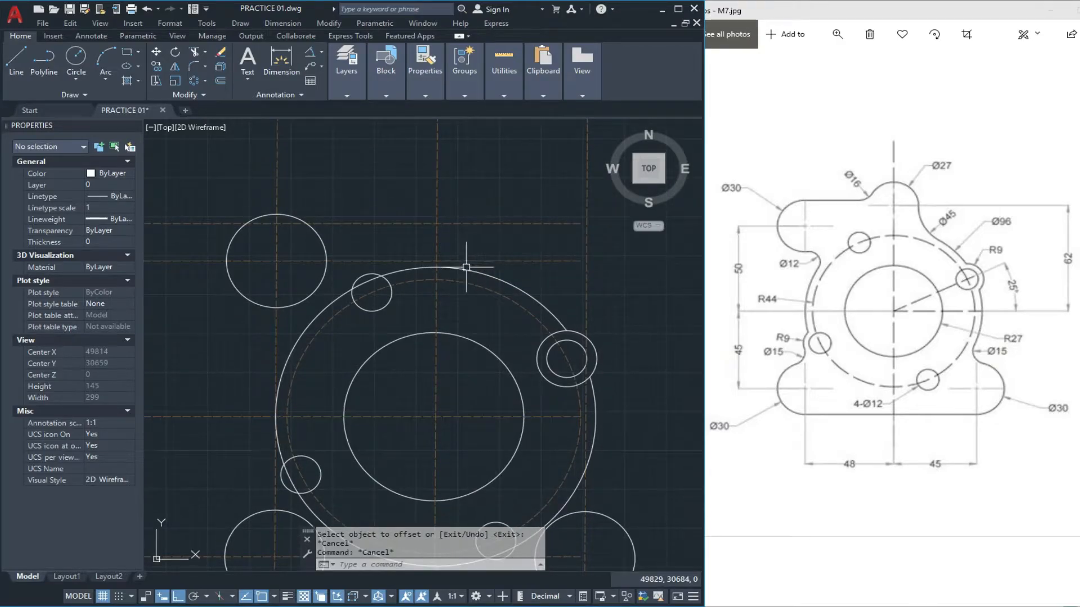
Draw a 27 diameter circle centred where the middle vertical centreline crosses the topmost horizontal centreline
scroll(445, 216, up, 2)
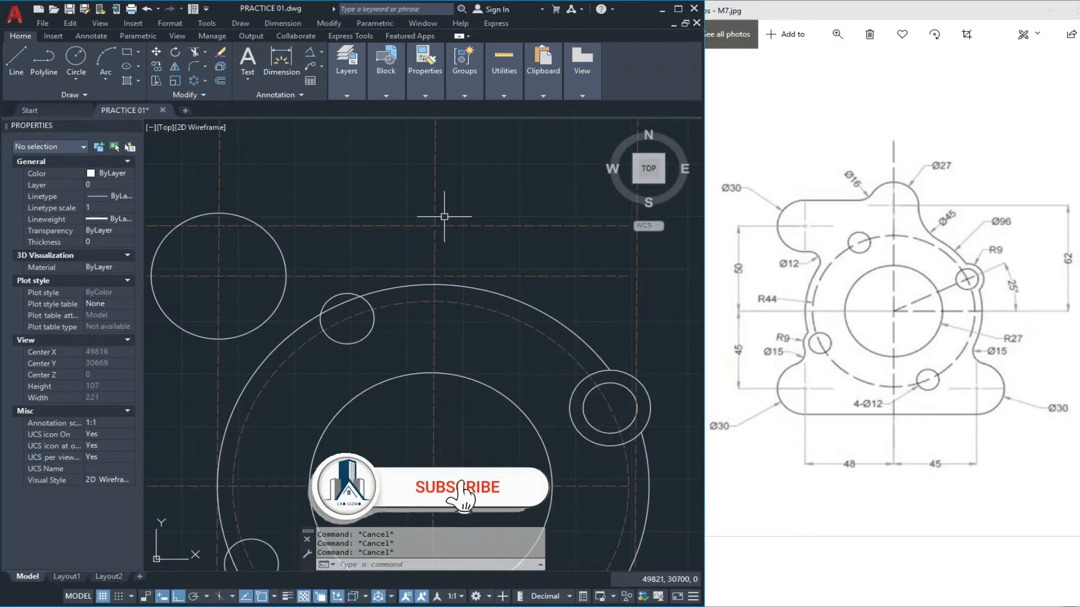
text(c)
key(Return)
click(435, 225)
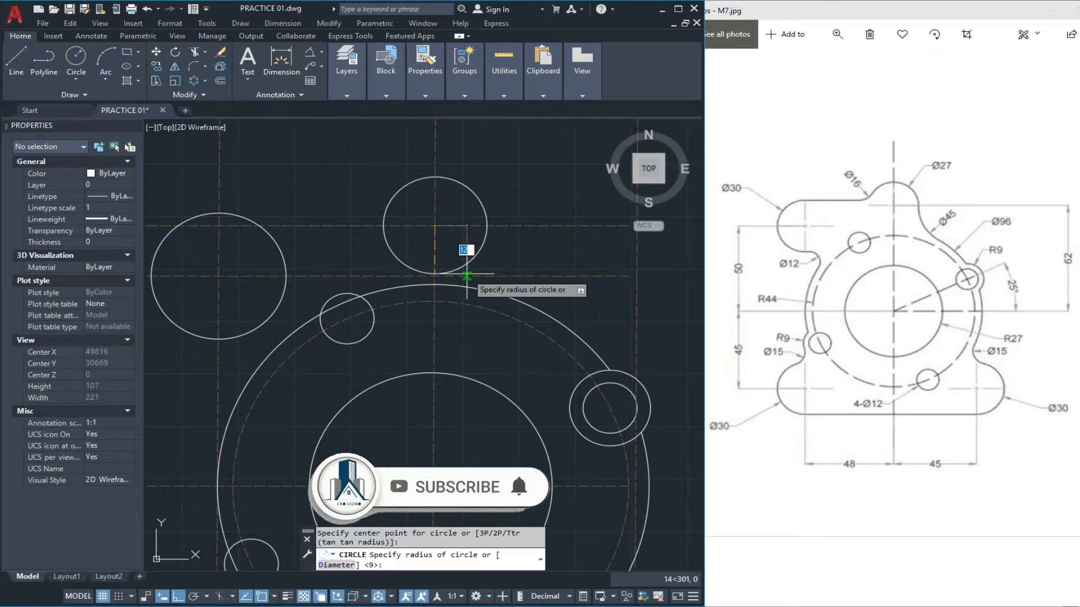
text(d)
key(Return)
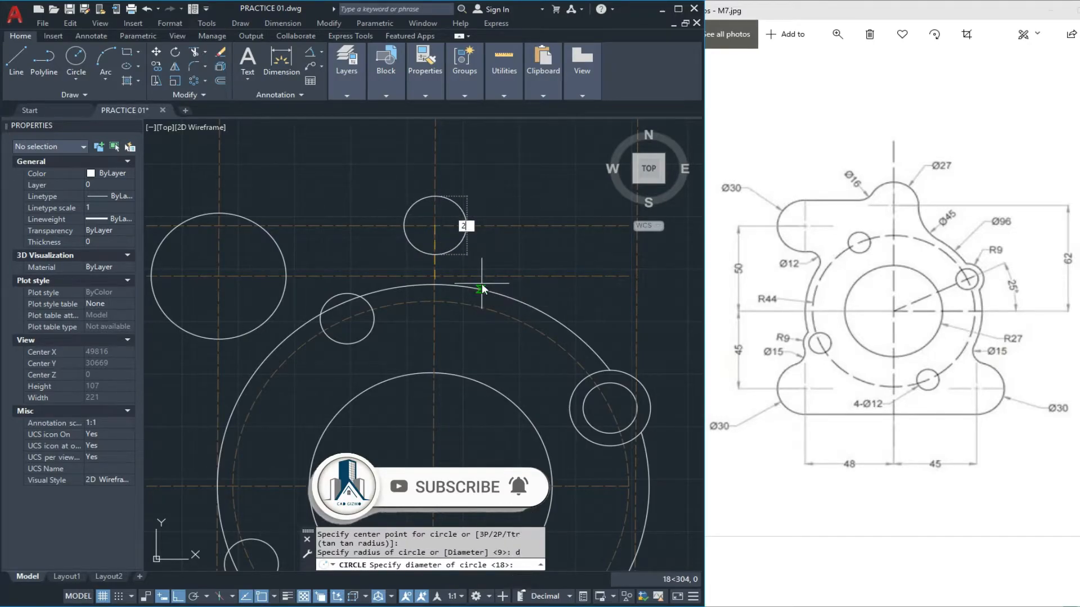
text(27)
key(Return)
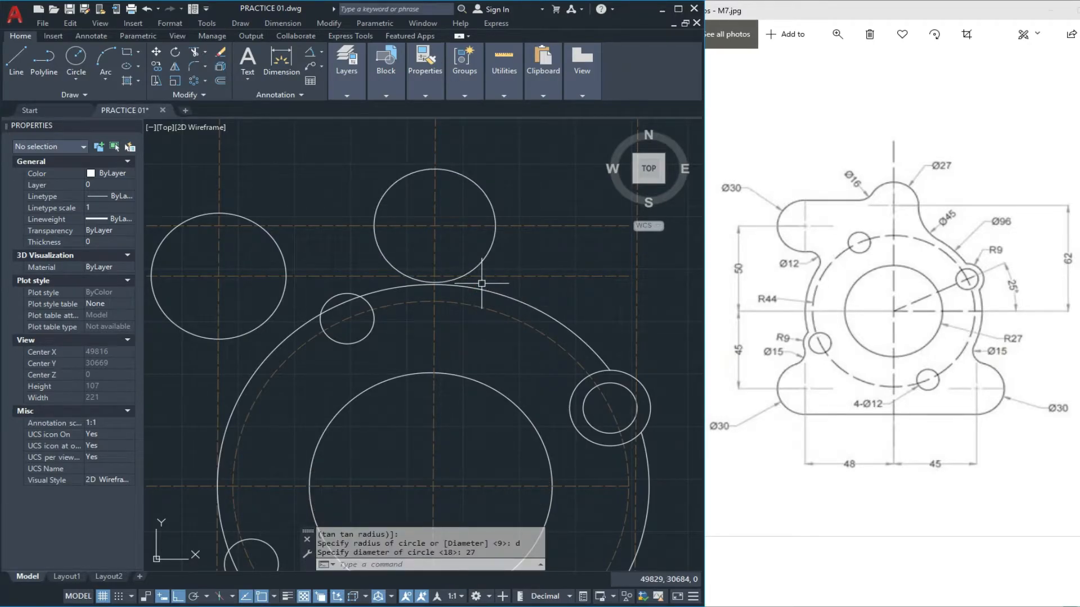
key(Escape)
key(Escape)
Draw a radius 22.5 circle tangent to the right side of the 27 diameter circle and to the 96 diameter circle
scroll(434, 212, down, 1)
mouse_move(454, 253)
middle_down()
mouse_move(434, 229)
mouse_move(478, 241)
mouse_move(474, 217)
mouse_move(472, 240)
mouse_move(485, 244)
middle_up()
key(Escape)
scroll(474, 217, up, 1)
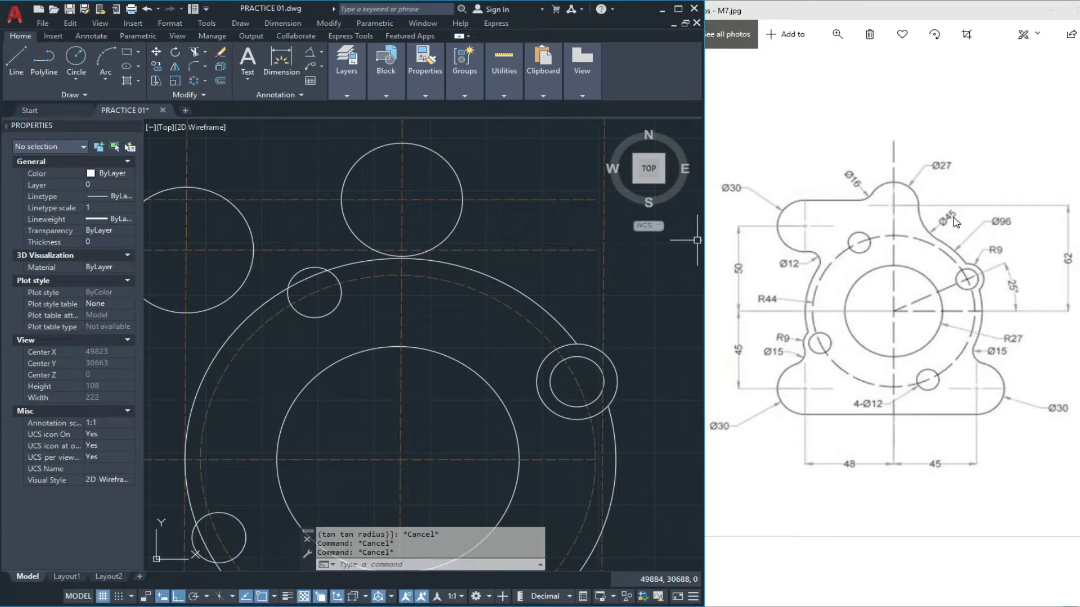
click(76, 81)
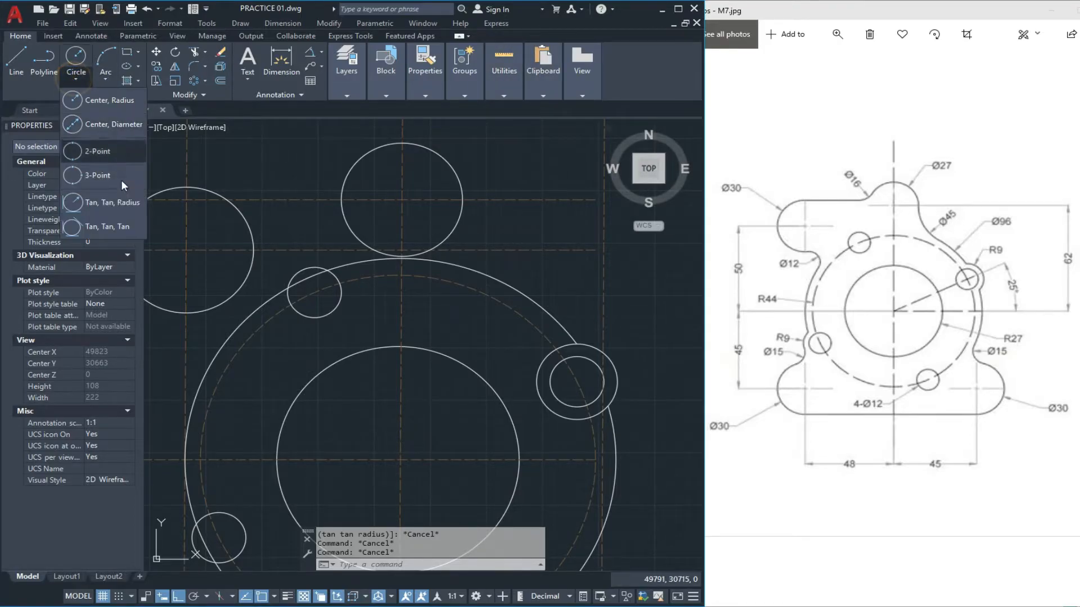
click(116, 205)
scroll(471, 248, up, 2)
click(433, 217)
click(490, 285)
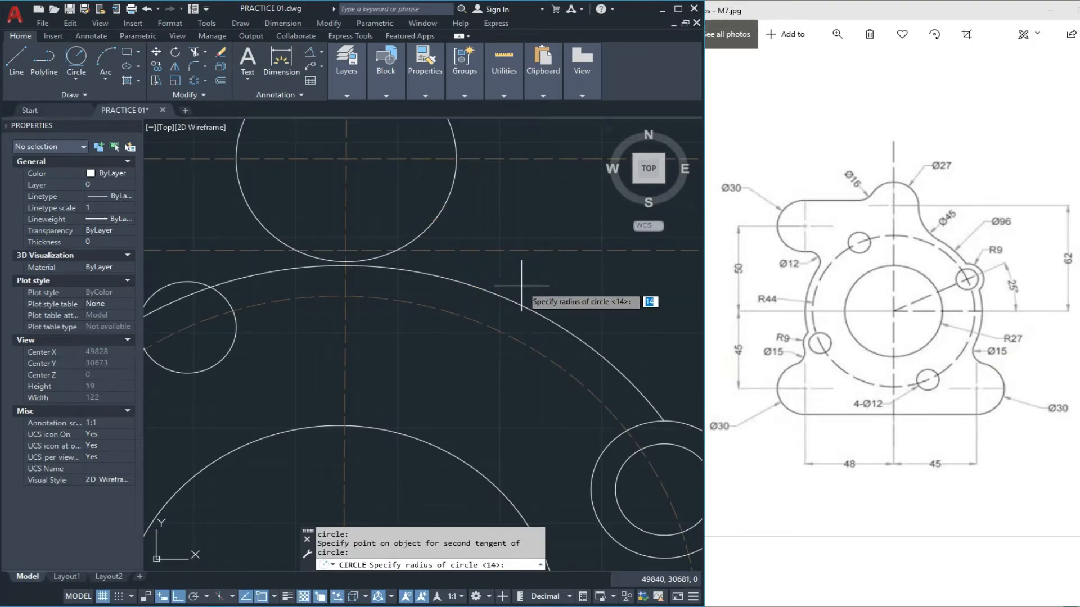
text(22.5)
key(Return)
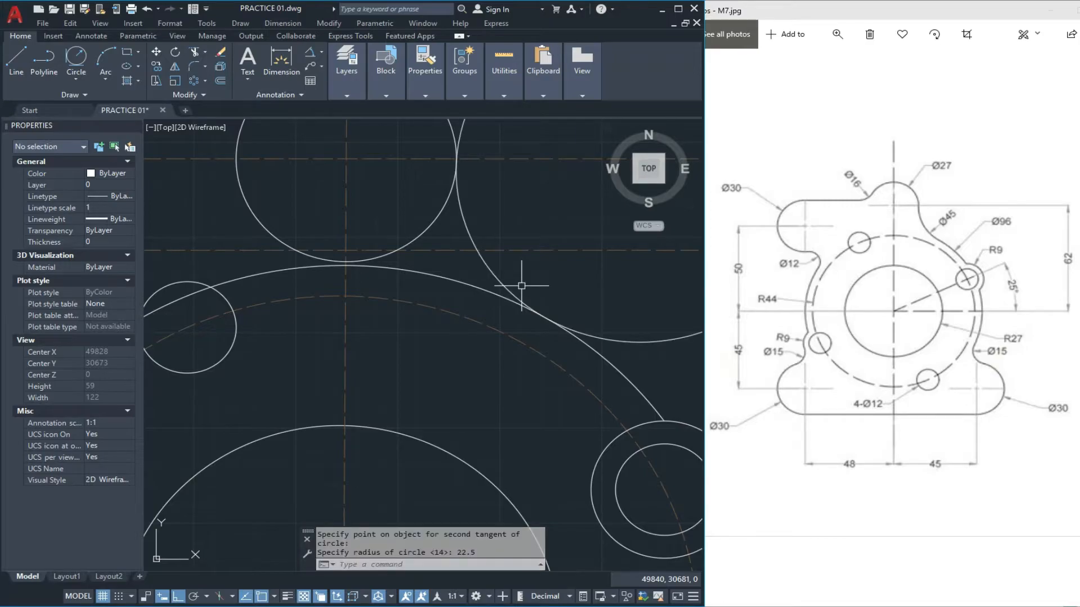
Trim the radius 22.5 circle to its joining arc near the 27 diameter circle, and trim the 96 diameter circle between the middle centreline and that arc
scroll(521, 286, down, 1)
scroll(434, 278, down, 1)
middle_drag(384, 284, 352, 303)
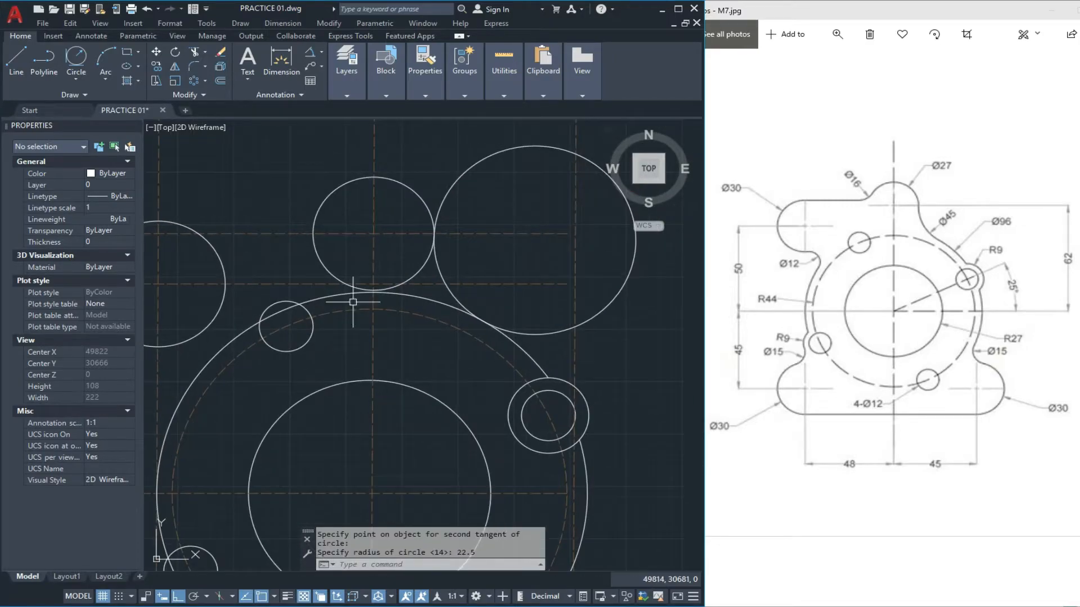
scroll(538, 253, up, 1)
key(Escape)
text(tr)
key(Return)
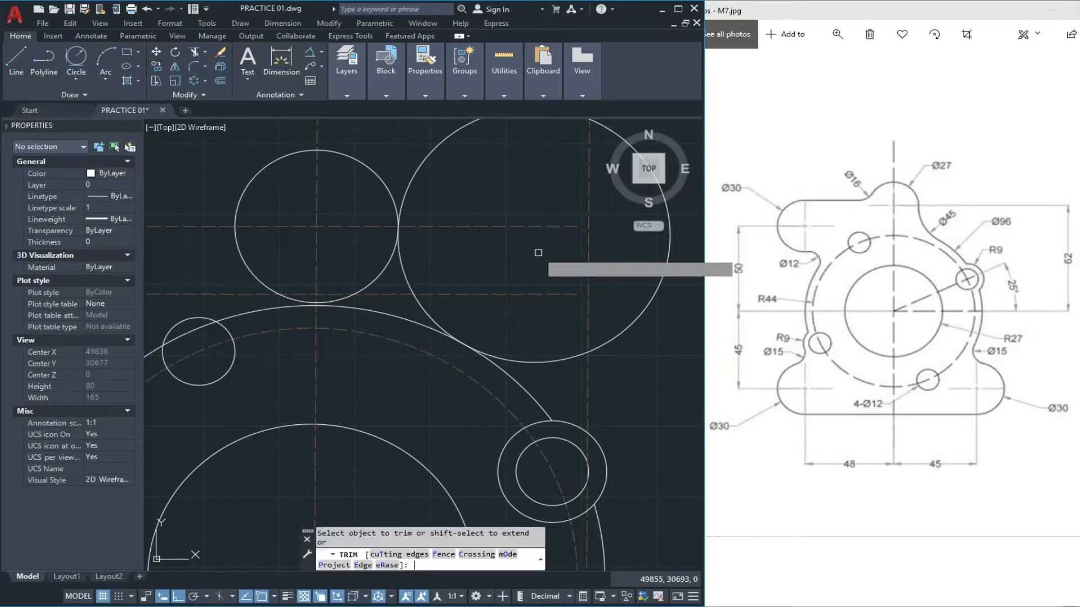
click(403, 204)
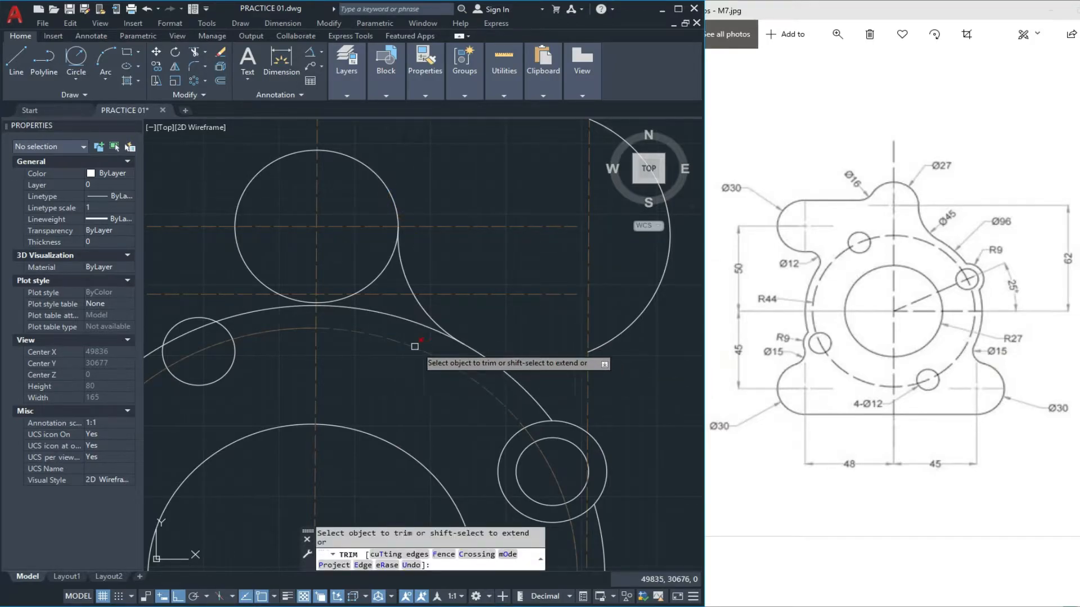
middle_drag(426, 337, 442, 320)
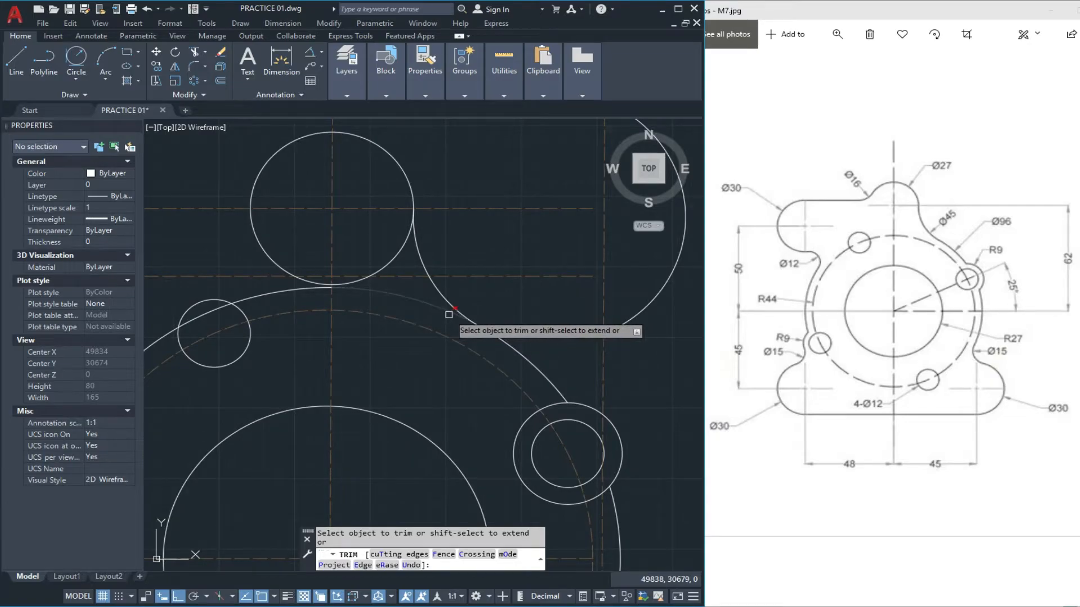
click(449, 315)
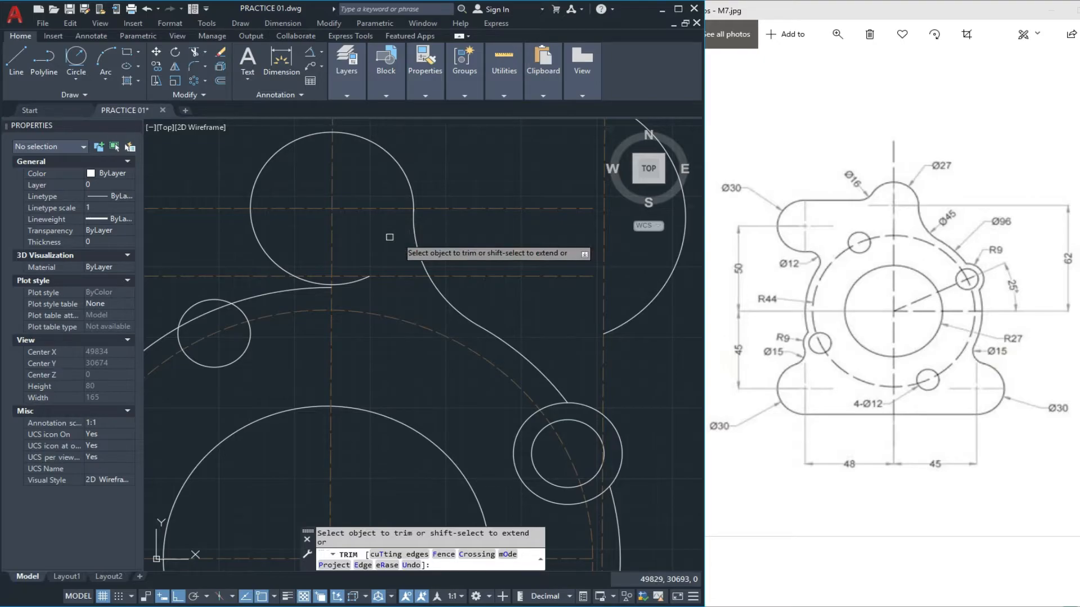
Trim away the lower half of the 27 diameter circle and erase its leftover arc segment
click(254, 227)
key(Escape)
key(Escape)
click(345, 280)
key(Escape)
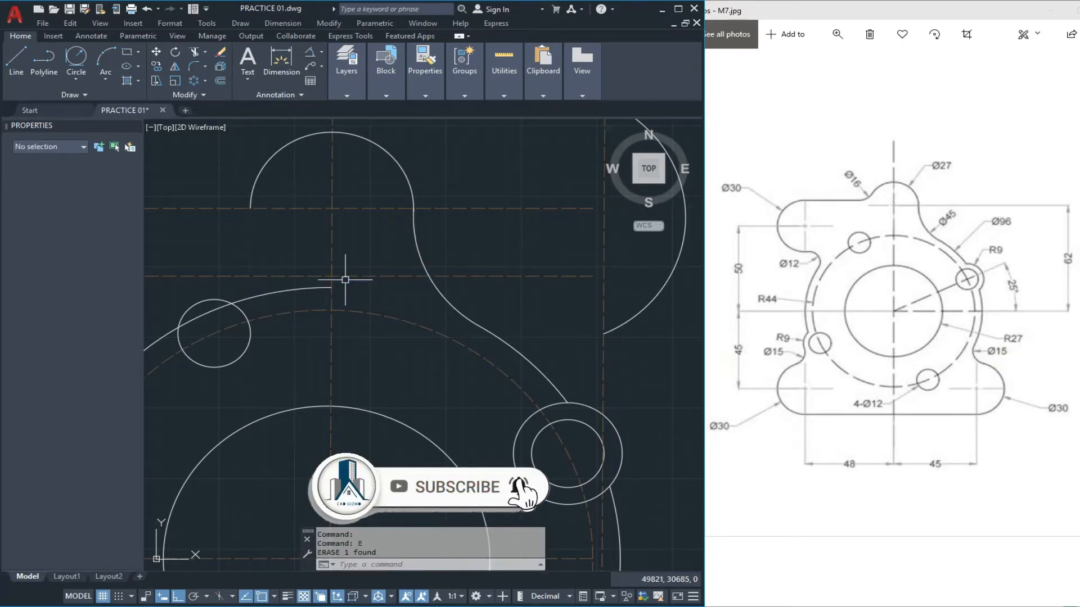
Measure the vertical distance from the main horizontal centreline to the upper-left circle's centreline with a temporary linear dimension
scroll(397, 229, down, 2)
middle_drag(390, 227, 402, 235)
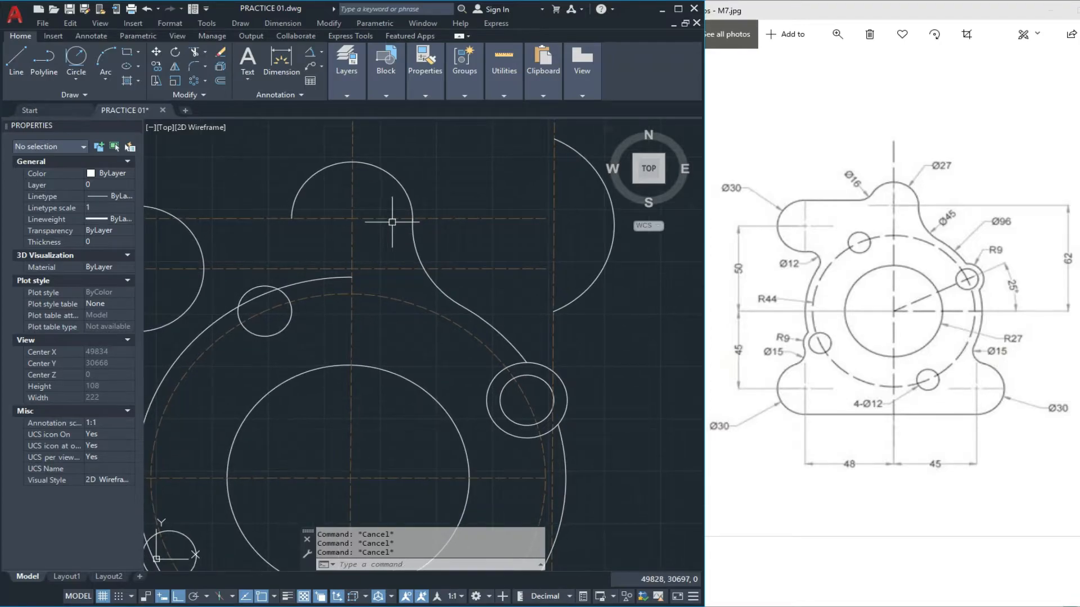
middle_drag(411, 236, 550, 293)
scroll(316, 266, up, 1)
middle_drag(316, 266, 342, 258)
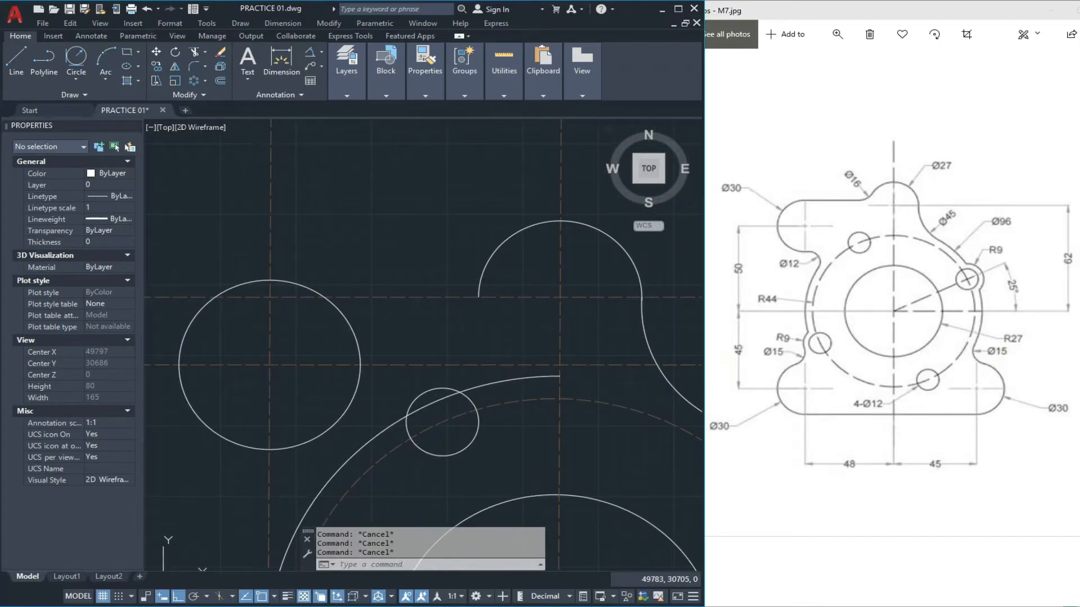
scroll(354, 180, down, 2)
click(323, 50)
click(319, 79)
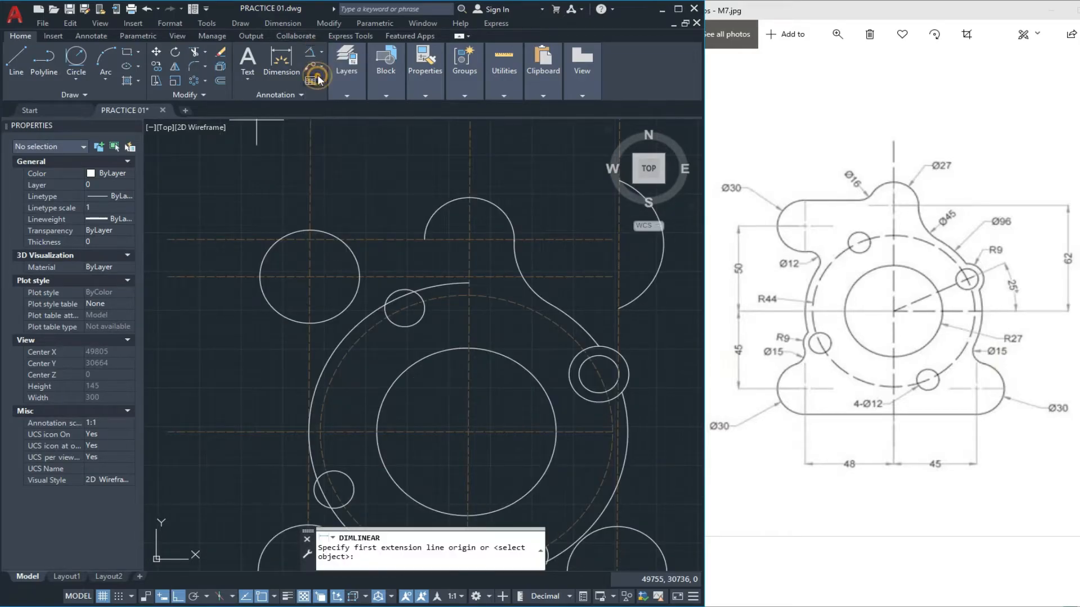
click(289, 431)
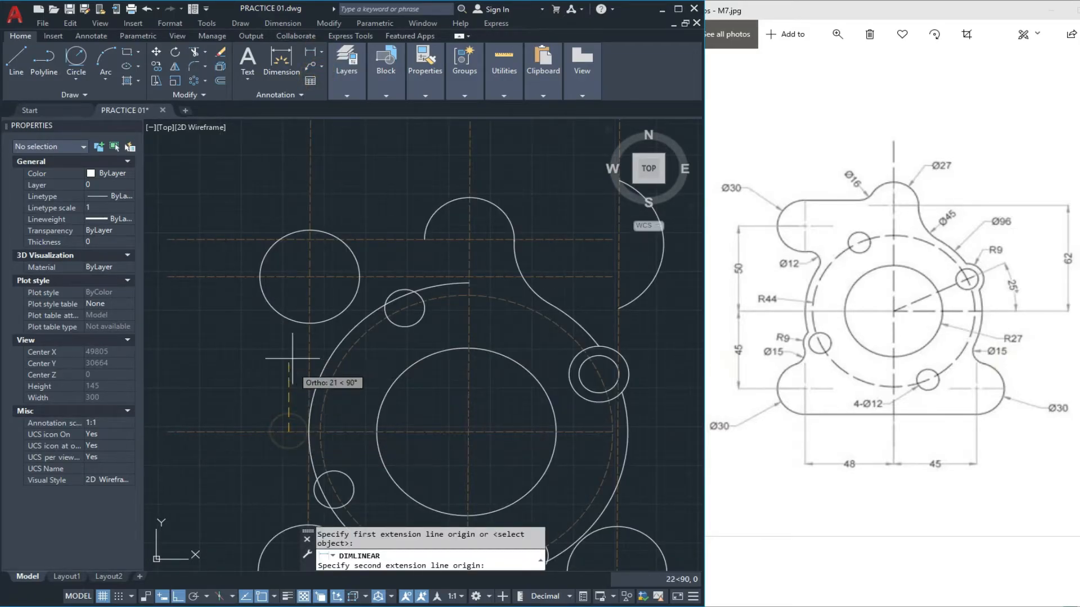
click(288, 276)
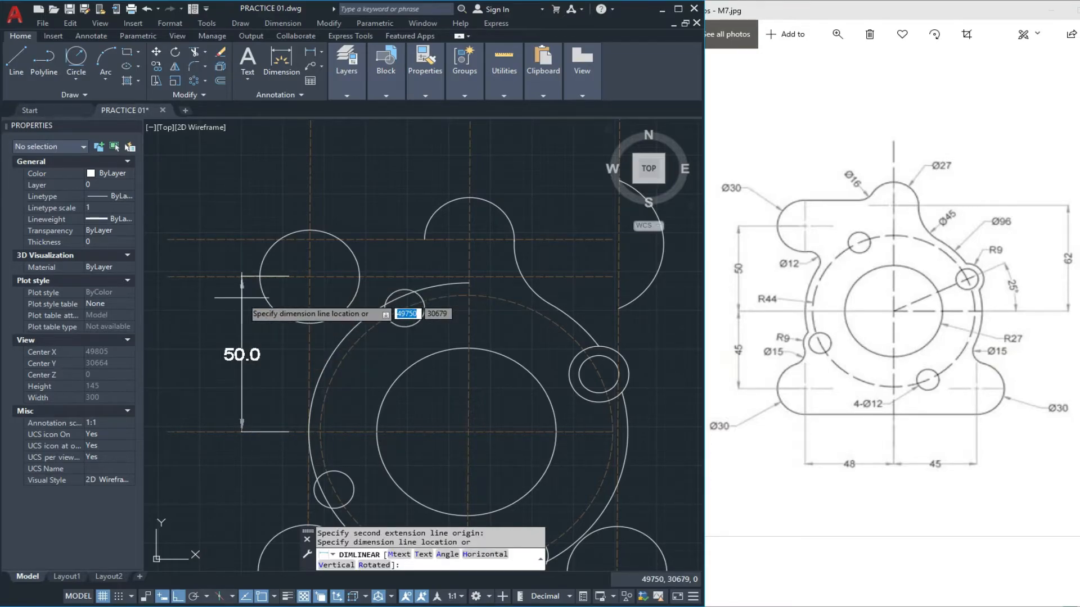
key(Escape)
key(Escape)
scroll(286, 192, up, 3)
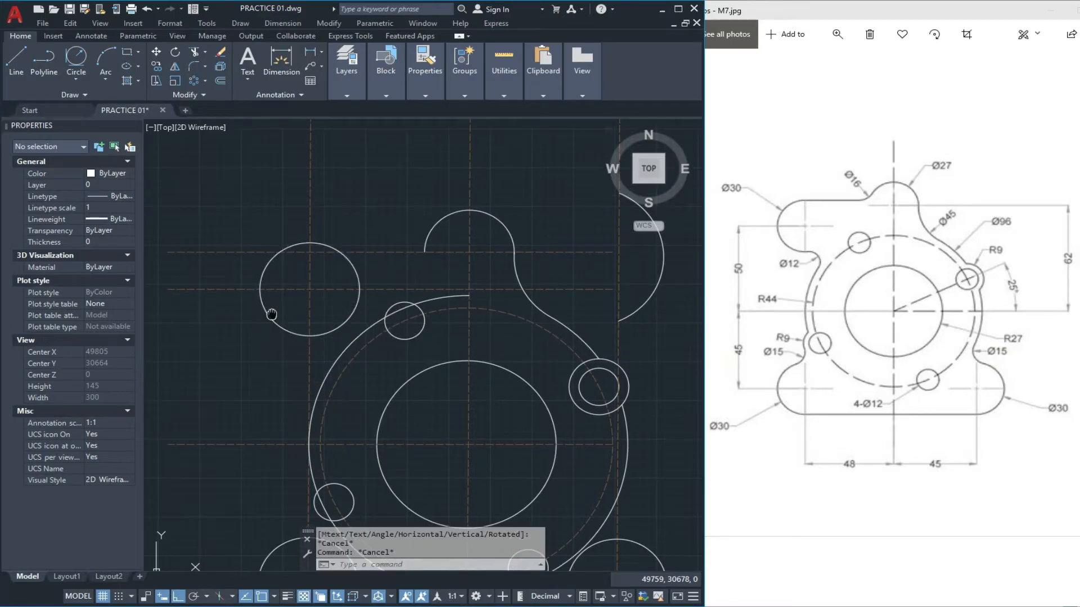
Check the upper-left circle's diameter with a temporary diameter dimension
click(332, 63)
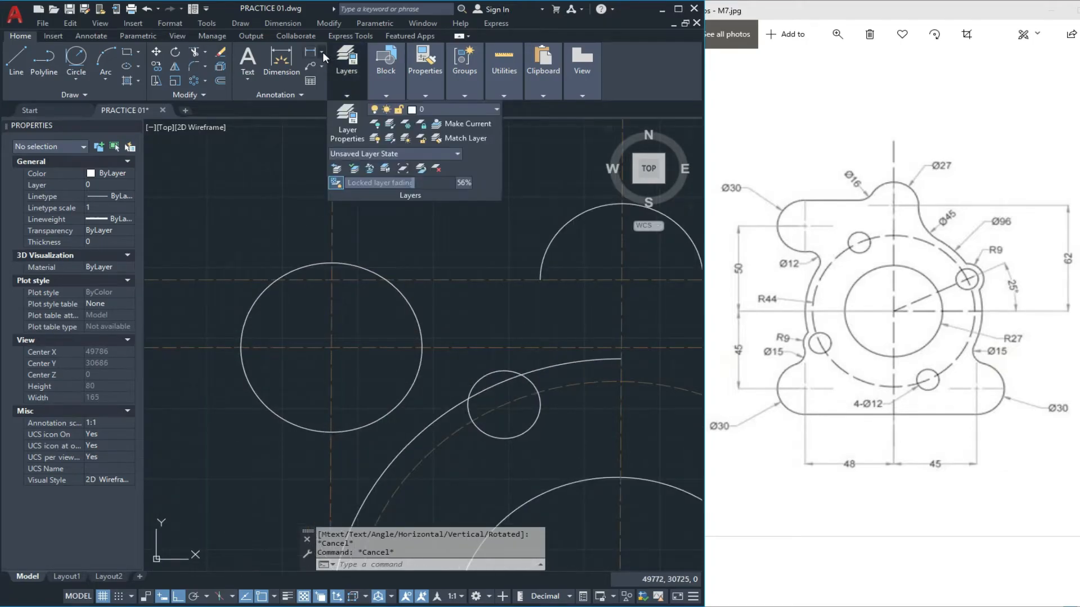
click(323, 51)
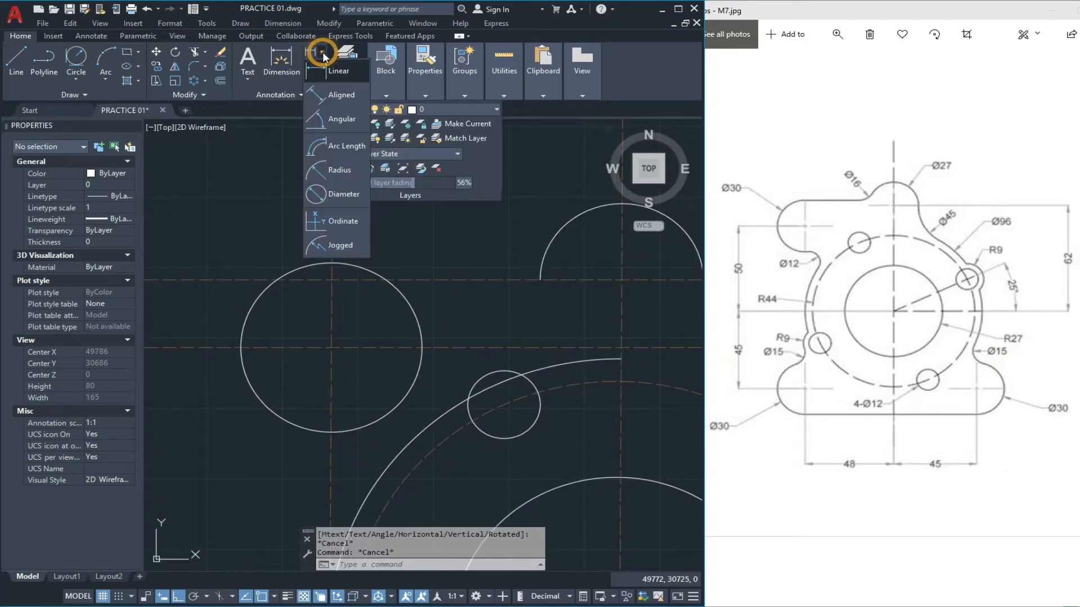
click(331, 194)
click(415, 305)
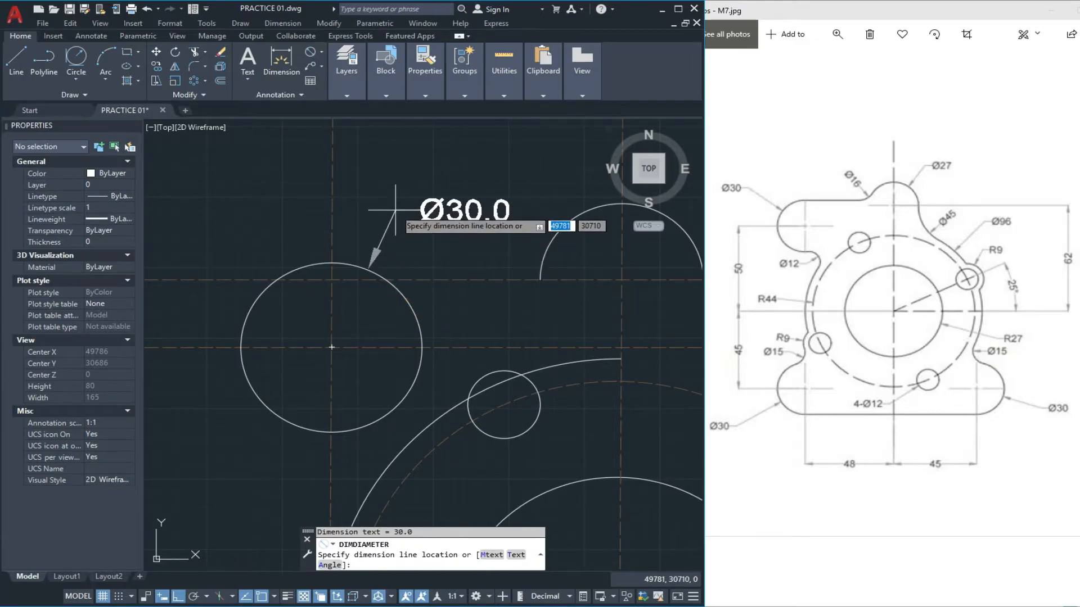
key(Escape)
key(Escape)
key(Escape)
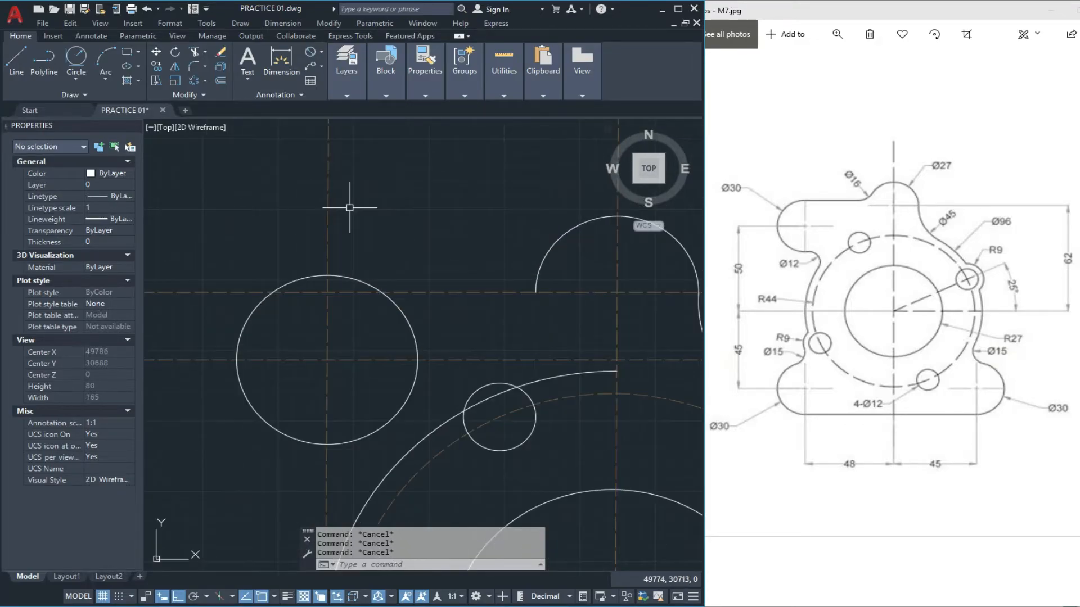
Draw a horizontal line from the upper-left circle's top quadrant to just past the left side of the 27 diameter arc
text(L)
key(Return)
click(327, 275)
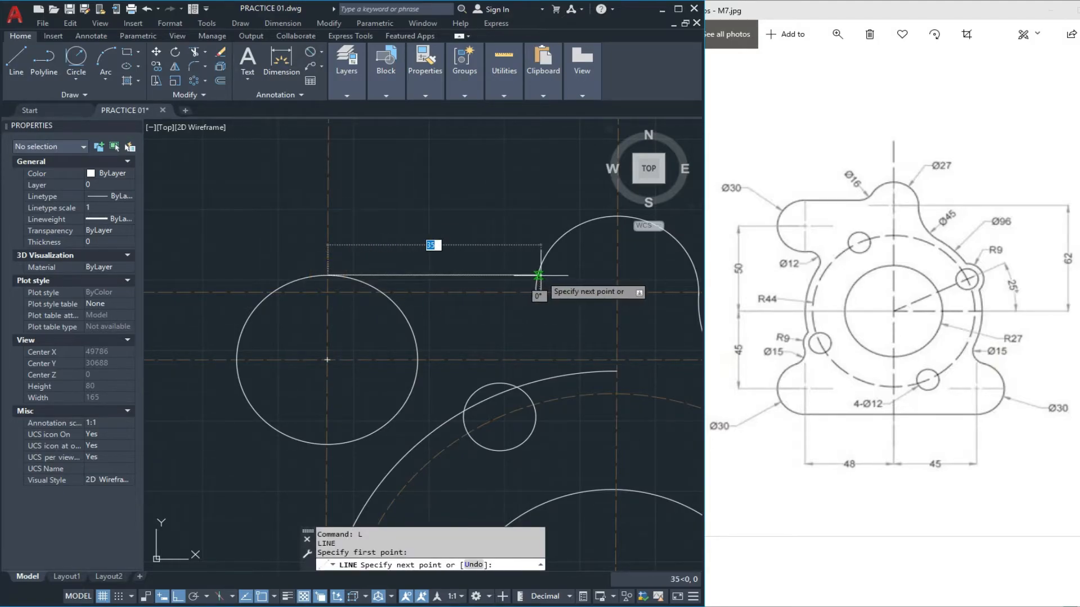
click(575, 283)
key(Escape)
key(Escape)
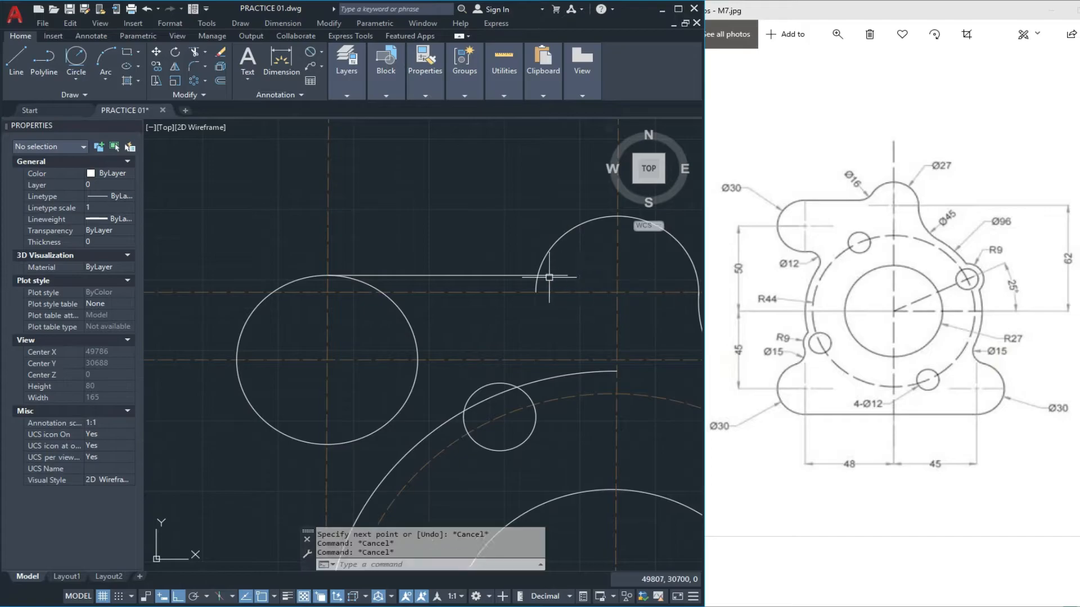
text(f)
key(Return)
click(458, 276)
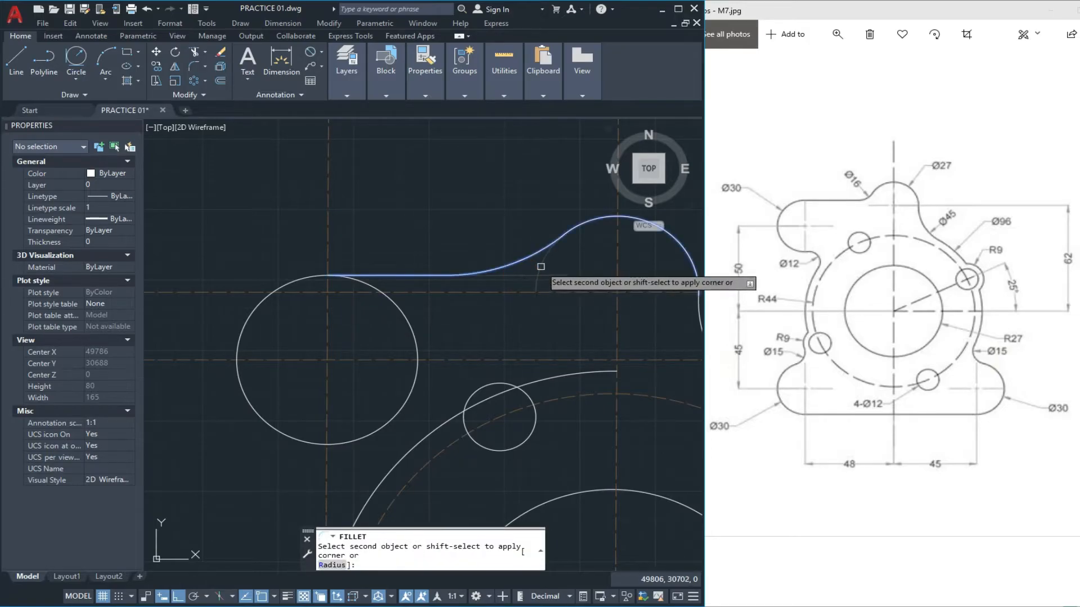
key(Escape)
key(Escape)
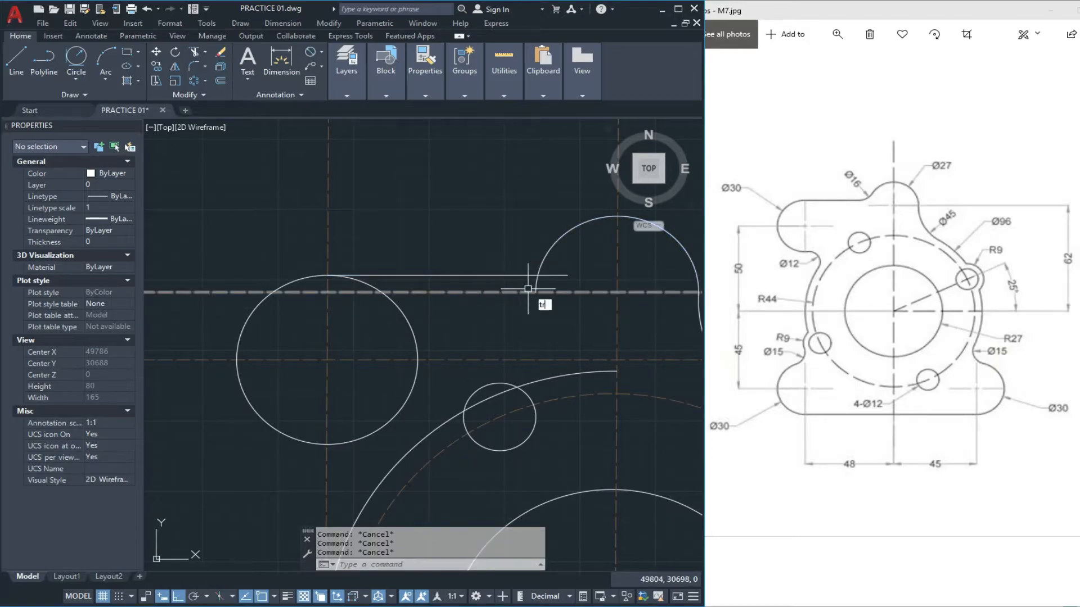
Trim the horizontal line's overshoot and the end of the 27 diameter arc below it so that they meet at a corner
key(Return)
scroll(528, 289, up, 4)
click(505, 284)
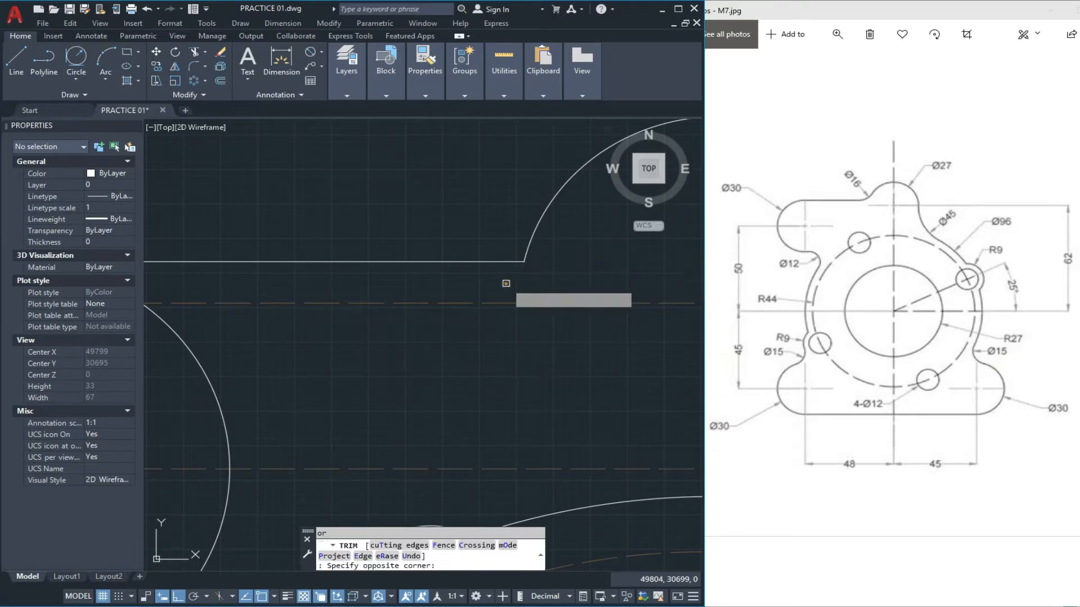
click(482, 282)
scroll(482, 282, down, 4)
key(Escape)
key(Escape)
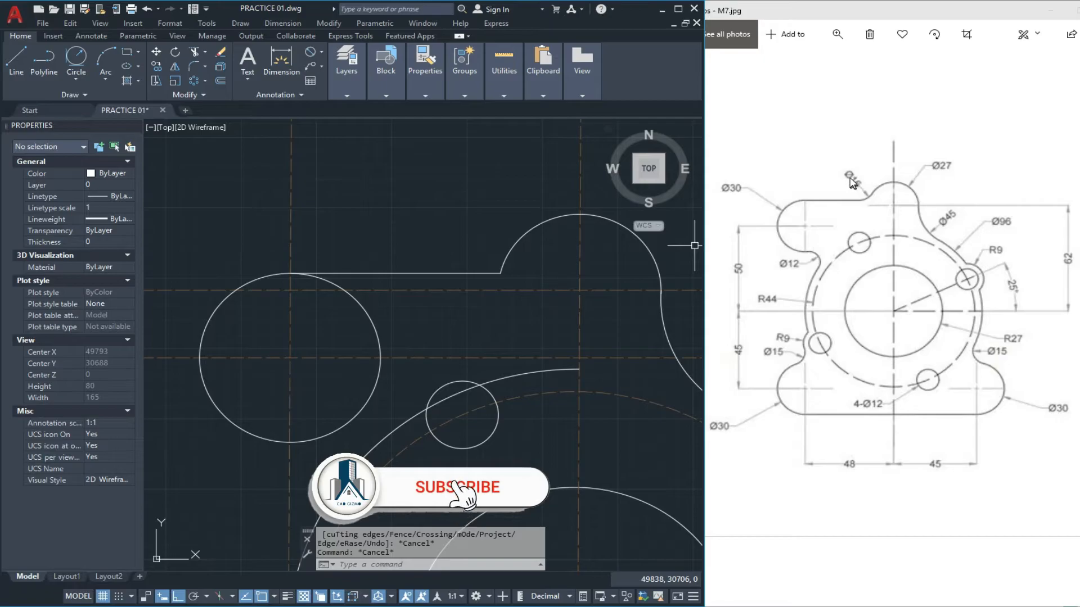
key(Escape)
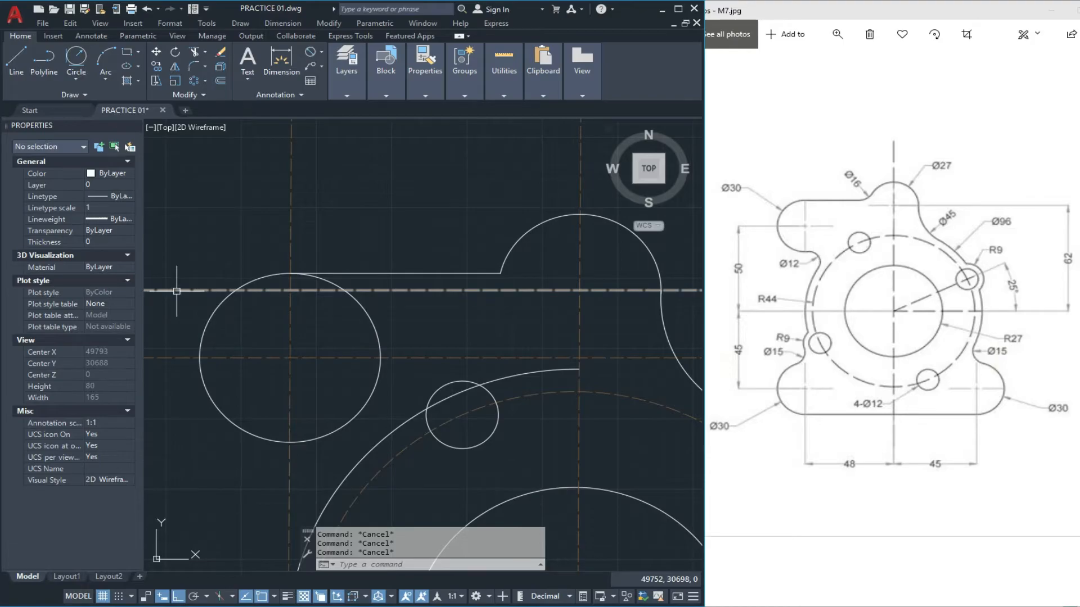
Draw a radius 8 circle tangent to the top horizontal line and the left side of the 27 diameter arc
click(80, 58)
scroll(297, 285, down, 1)
scroll(448, 274, up, 3)
click(416, 284)
click(445, 262)
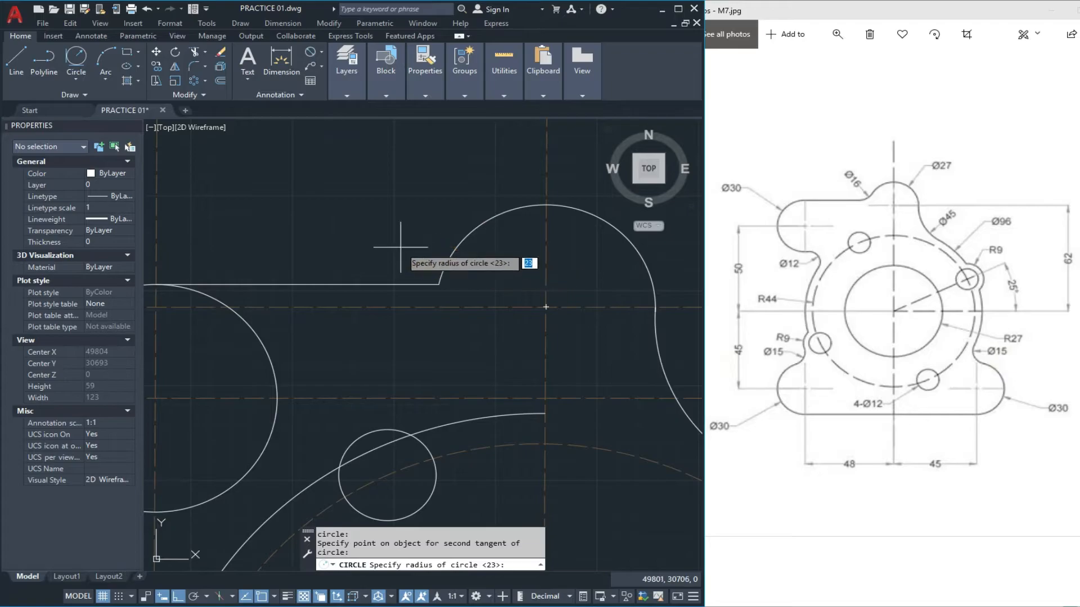
text(8)
key(Return)
key(Escape)
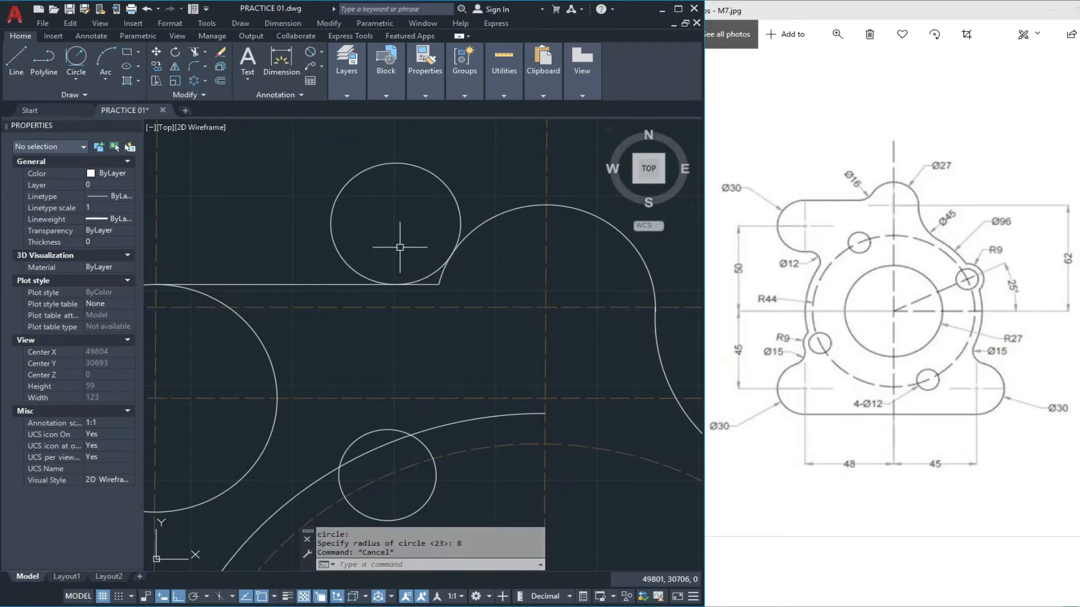
Trim the radius 8 circle to its lower joining arc and remove the line and arc ends beyond its tangent points
text(tr)
key(Return)
key(Return)
click(458, 222)
scroll(436, 295, up, 1)
scroll(436, 295, up, 1)
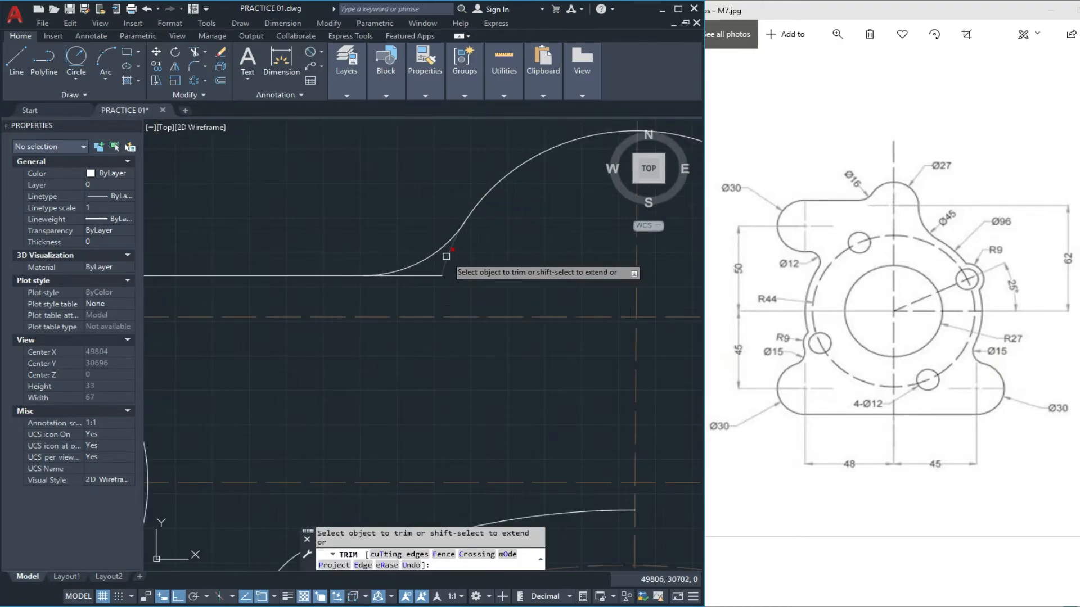
click(433, 275)
scroll(408, 305, down, 2)
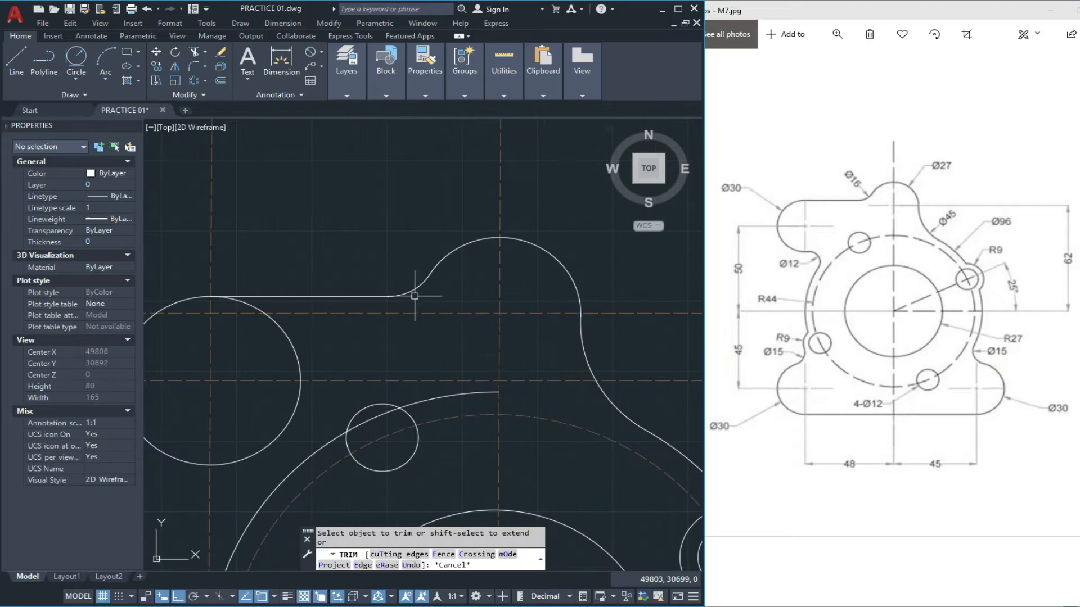
key(Escape)
key(Escape)
key(Escape)
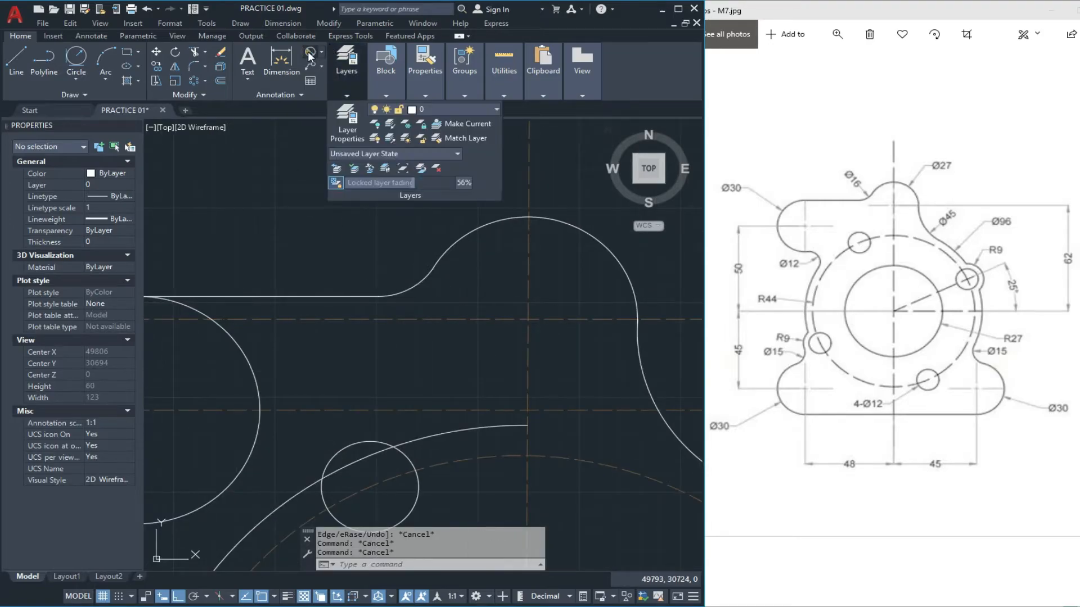
Check the diameter of the arc joining the top line to the 27 diameter boss with a temporary dimension
click(310, 53)
click(414, 283)
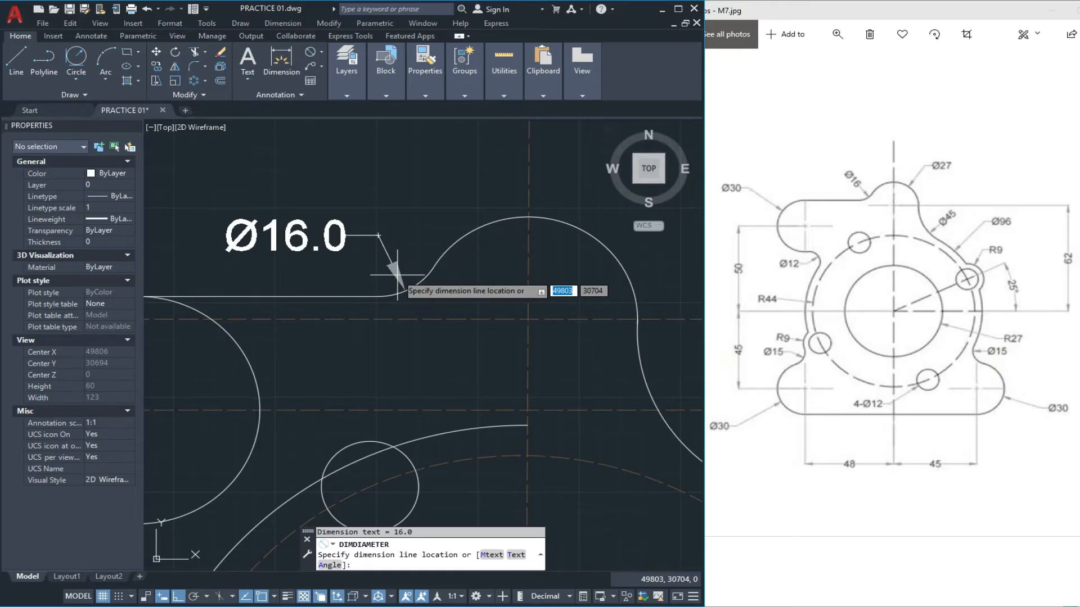
key(Escape)
key(Escape)
scroll(393, 258, down, 2)
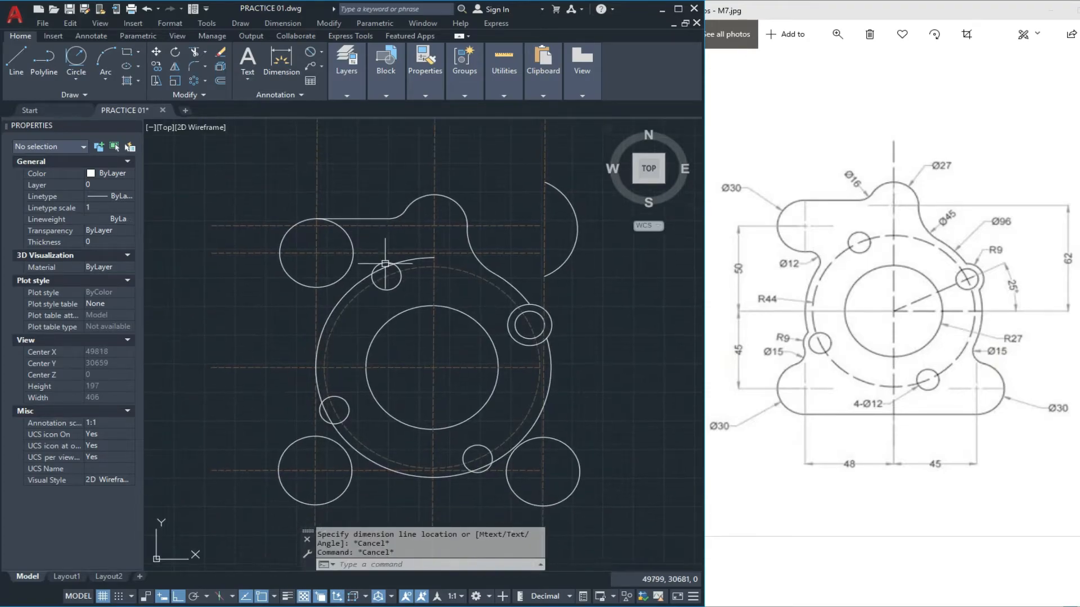
Try to trim away the right half of the upper-left 30 diameter circle, starting at the end of the top line
key(Escape)
text(tr)
key(Return)
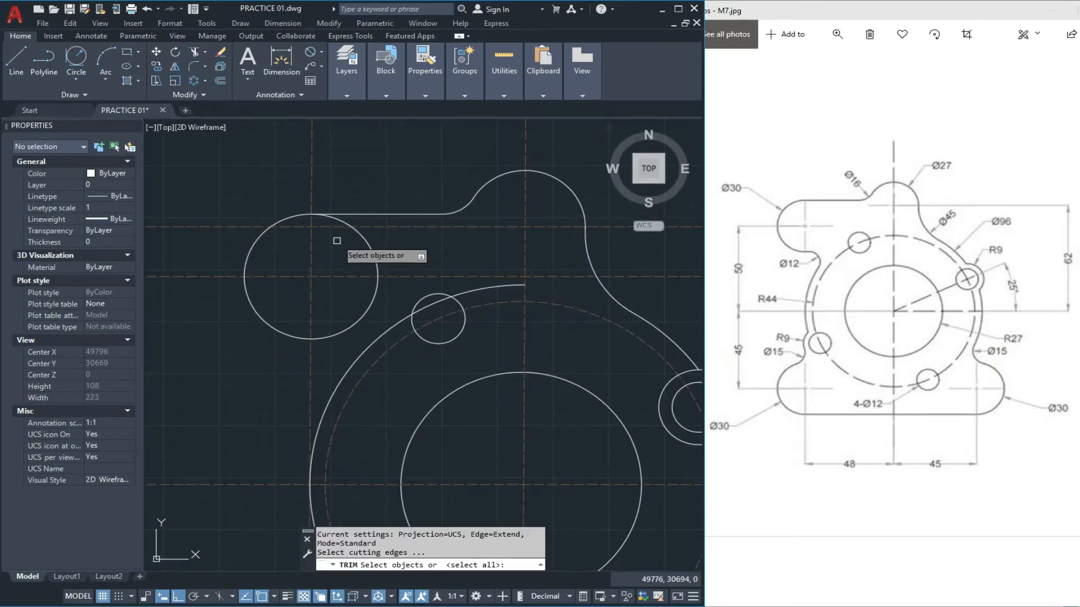
scroll(335, 220, up, 1)
middle_drag(325, 257, 335, 202)
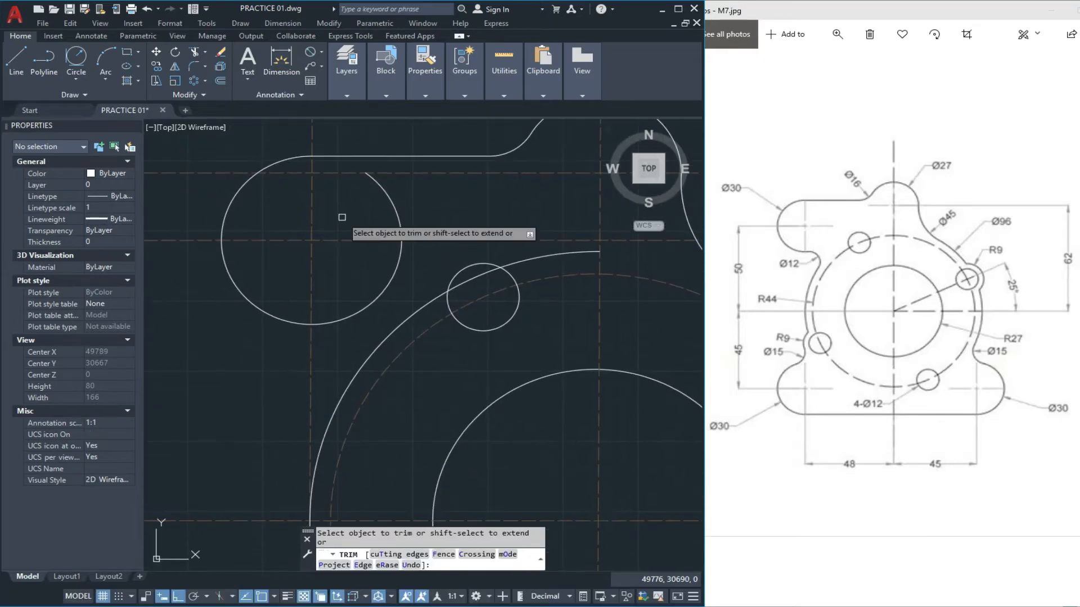
click(391, 204)
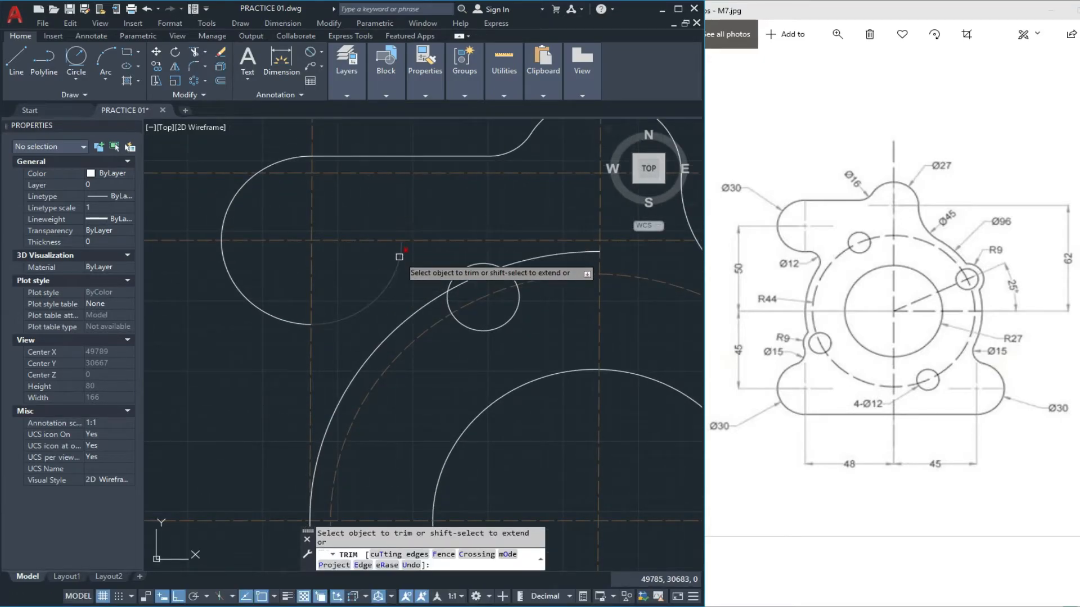
Undo the trimming of the upper-left 30 diameter circle
key(Escape)
scroll(330, 226, down, 3)
middle_drag(332, 274, 340, 247)
scroll(307, 248, up, 2)
key(ctrl+z)
key(ctrl+z)
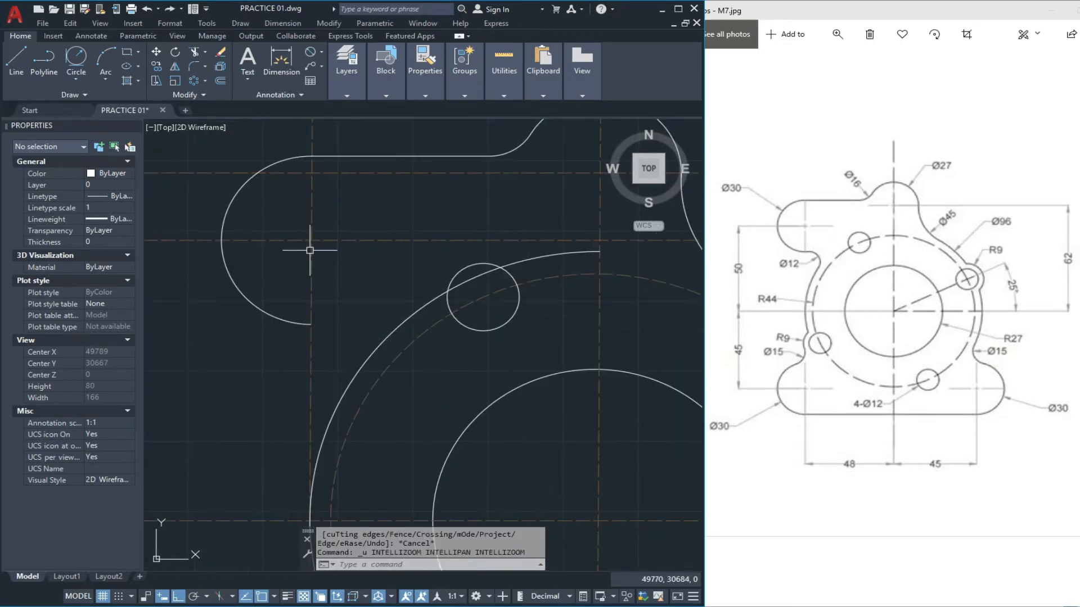
key(Escape)
key(Escape)
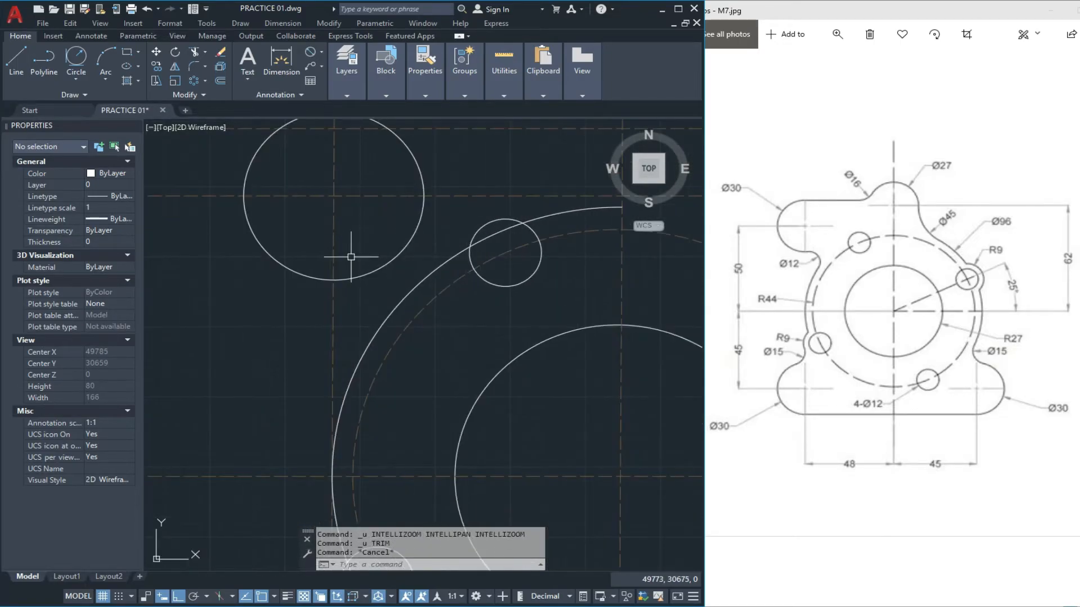
Draw a radius 6 circle tangent to the upper-left 30 diameter circle and the large outer arc below it
scroll(391, 222, up, 2)
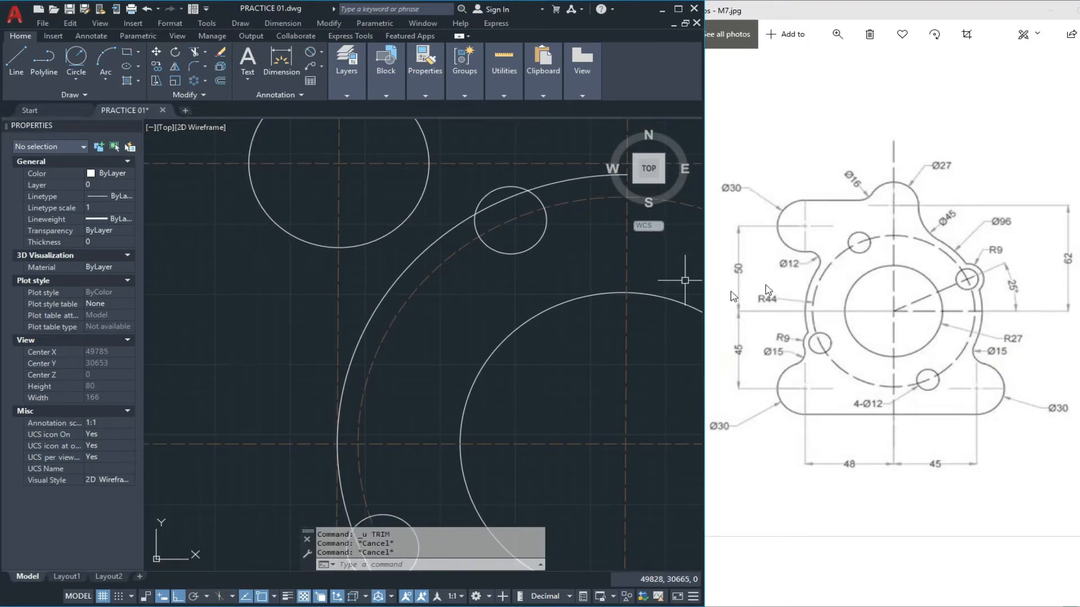
click(78, 59)
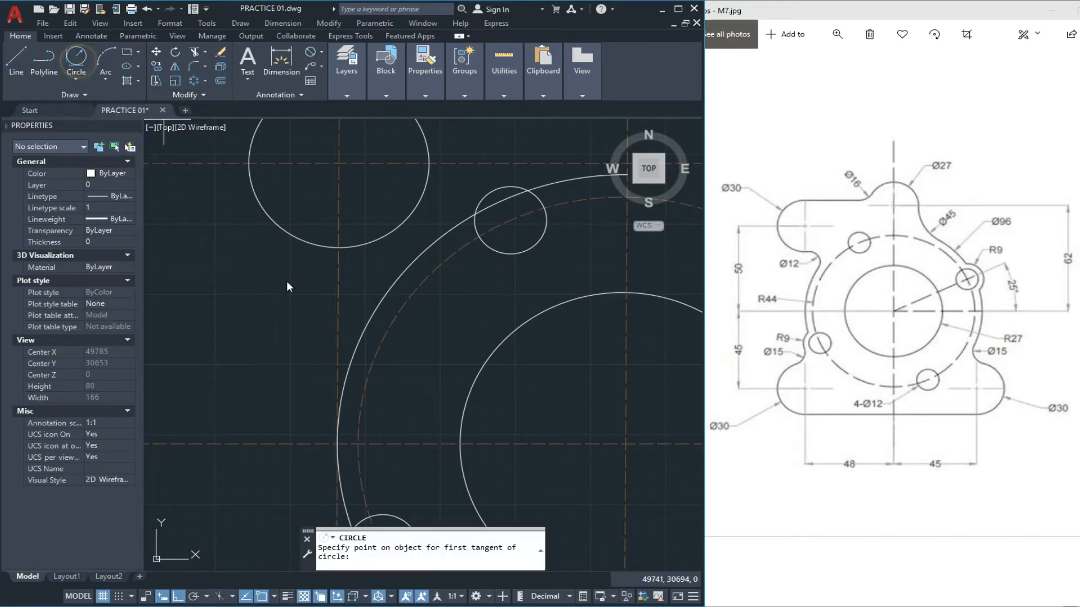
click(357, 246)
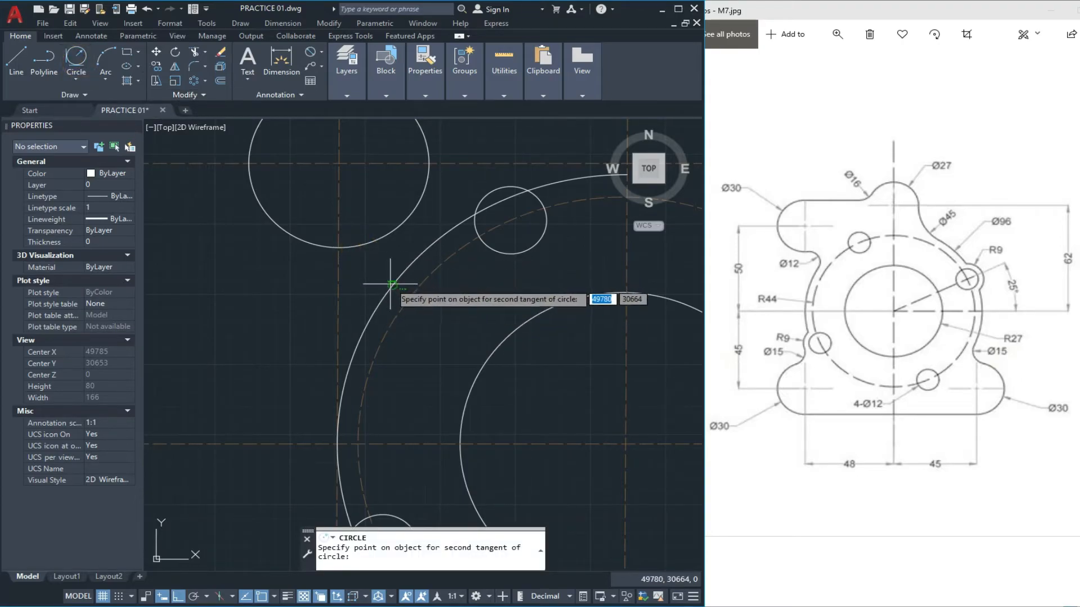
click(391, 285)
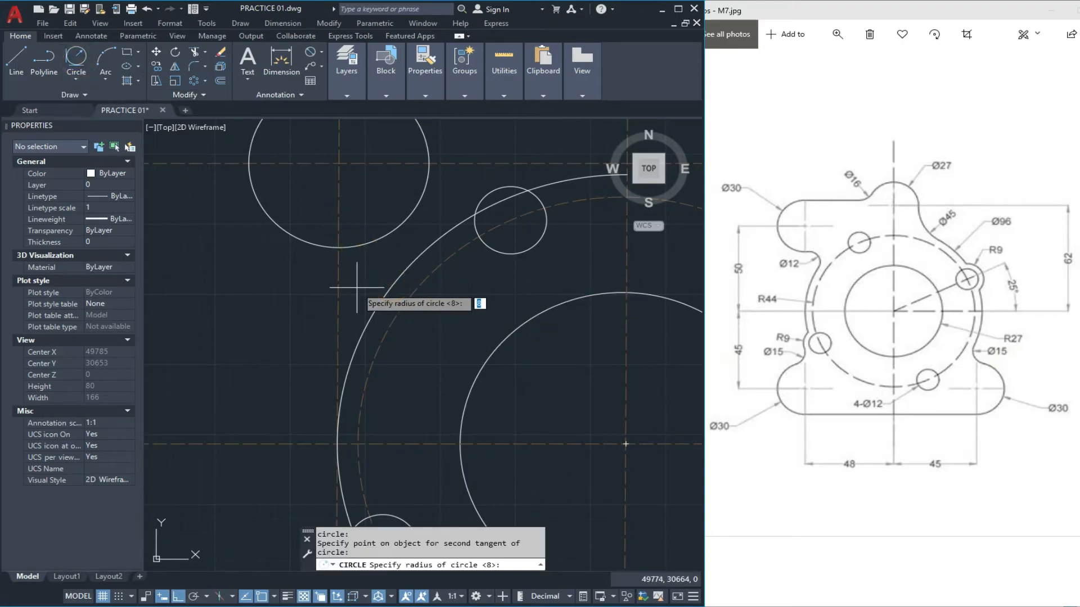
key(Return)
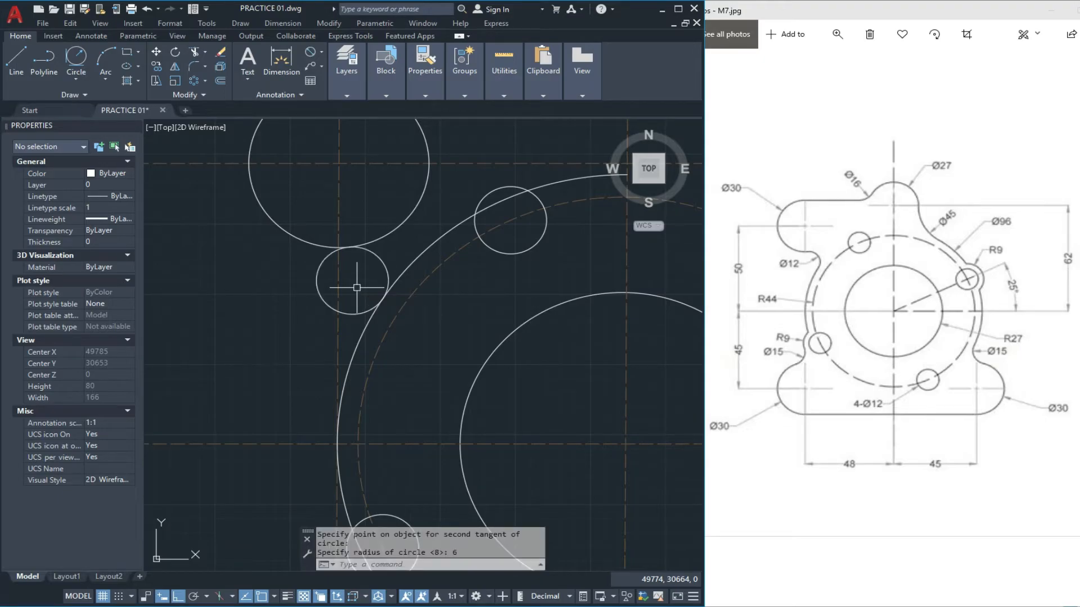
Trim away the right side of the upper-left 30 diameter circle between the top line and the radius 6 circle
text(tr)
key(Return)
key(Return)
middle_drag(356, 287, 356, 346)
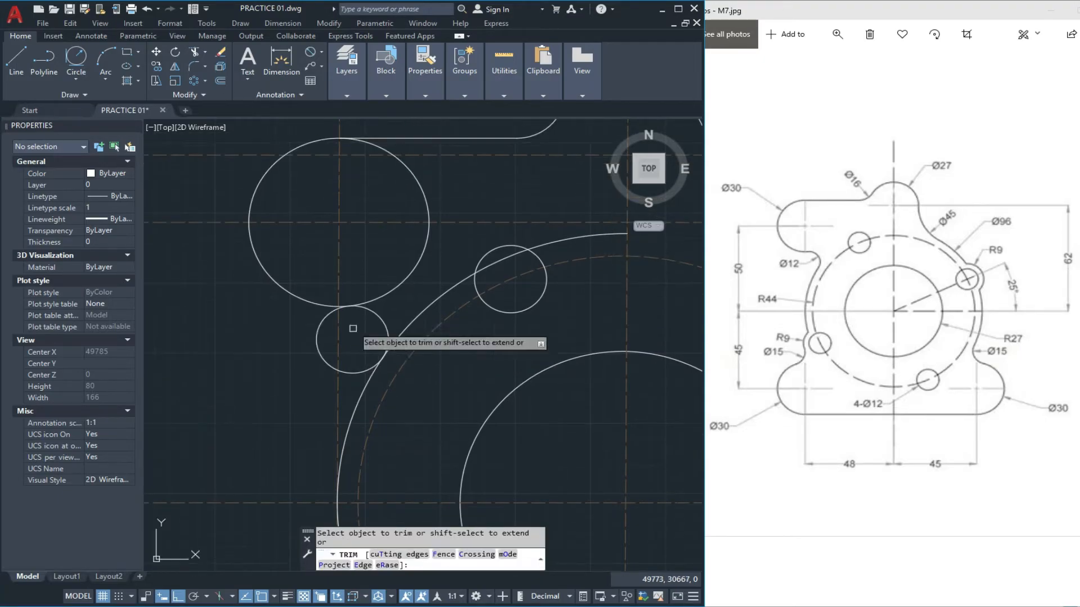
click(378, 294)
click(418, 182)
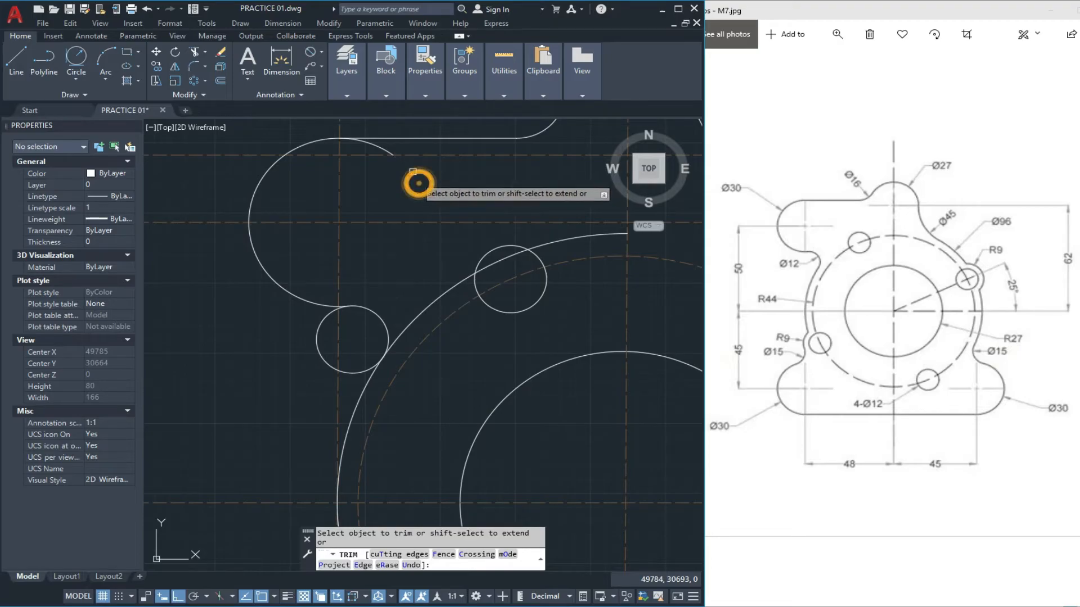
Trim the radius 6 circle to its joining arc and cut the large outer arc back to its tangent point
middle_drag(362, 317, 369, 264)
scroll(352, 280, up, 2)
click(330, 249)
scroll(337, 246, up, 2)
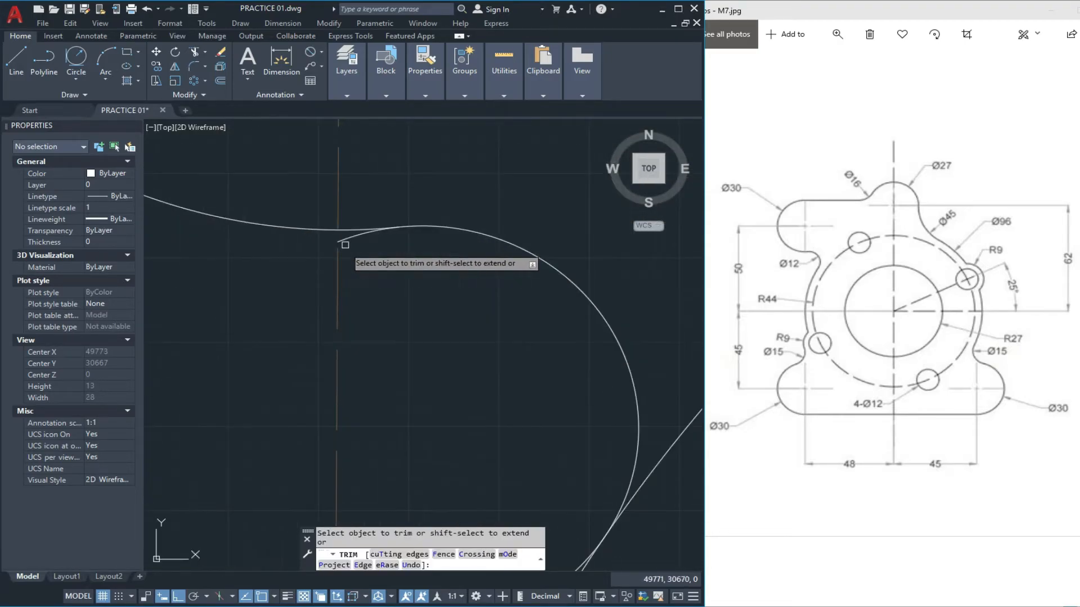
click(345, 243)
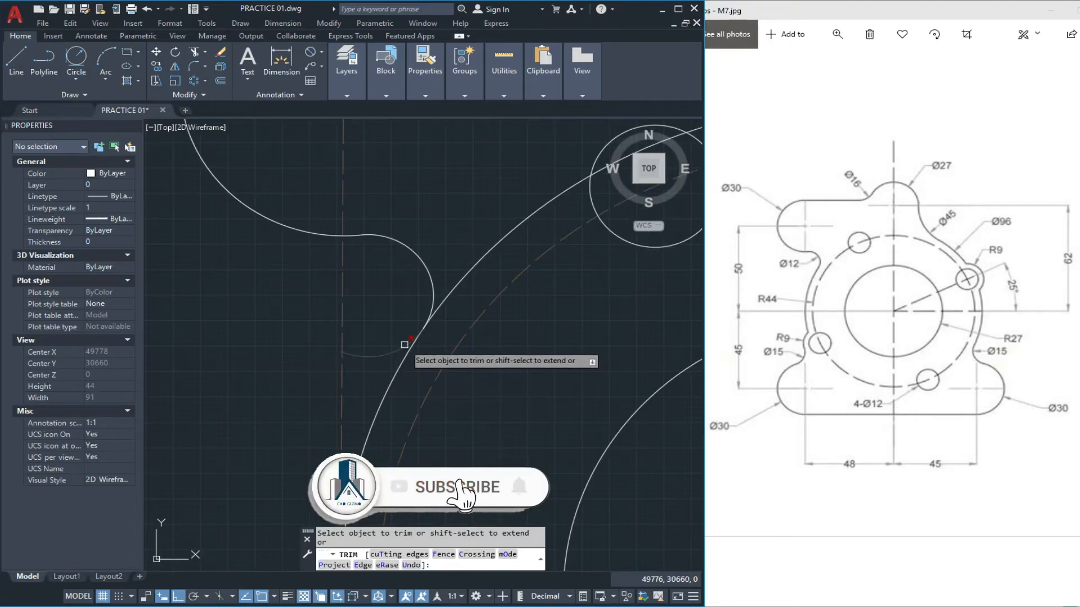
scroll(411, 332, down, 4)
middle_drag(413, 322, 382, 356)
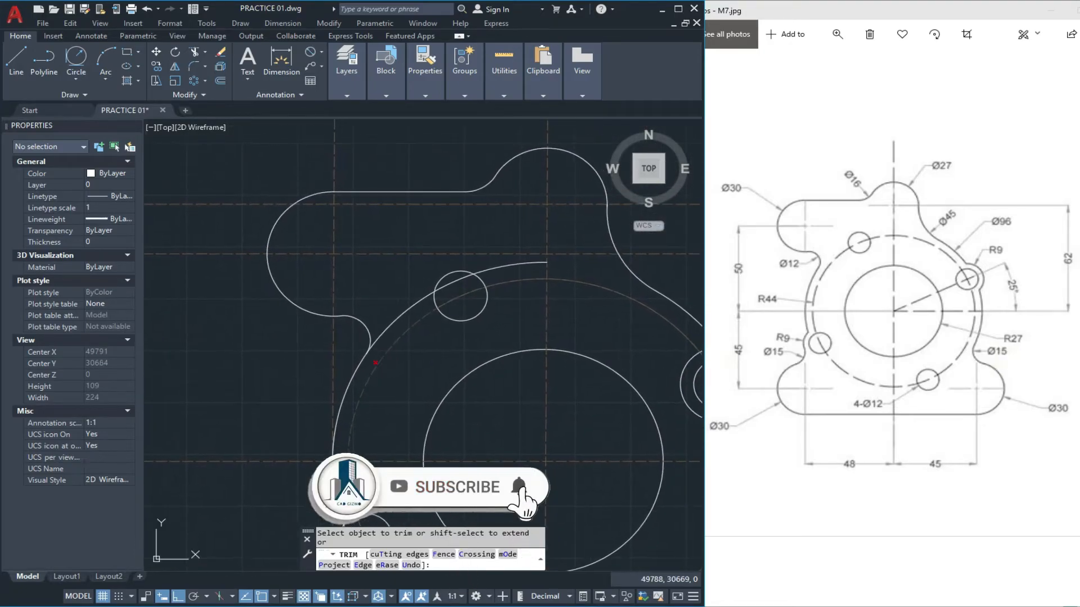
key(Escape)
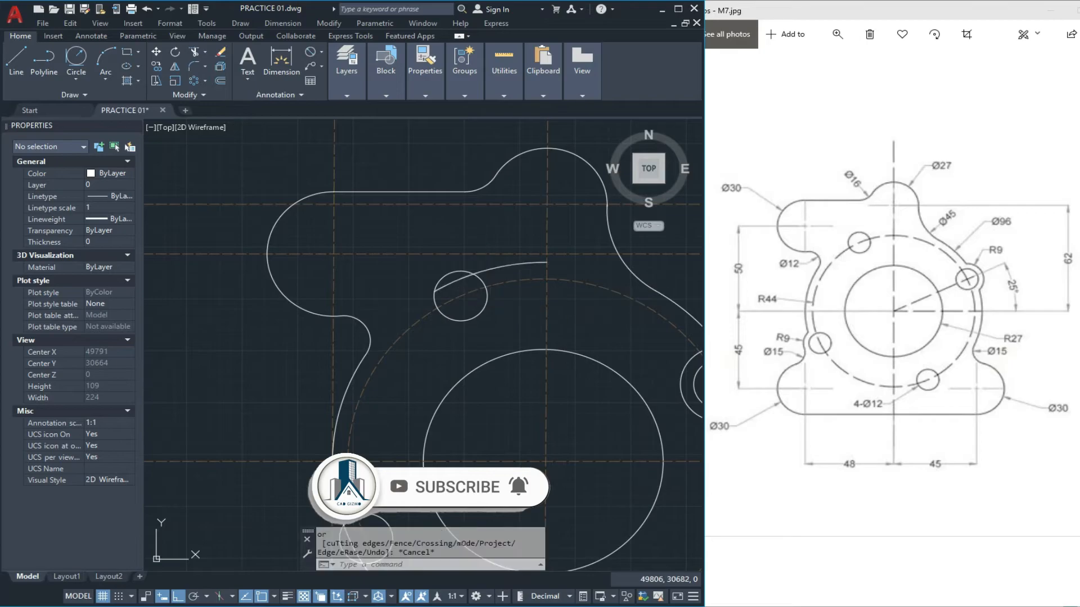
Erase the leftover outer arc piece over the upper-left hole and the stray radius 23 arc right of the flange
click(500, 271)
text(e)
key(Return)
scroll(413, 268, down, 3)
mouse_move(415, 322)
middle_down()
mouse_move(407, 297)
mouse_move(431, 304)
mouse_move(410, 312)
middle_up()
key(Escape)
click(582, 254)
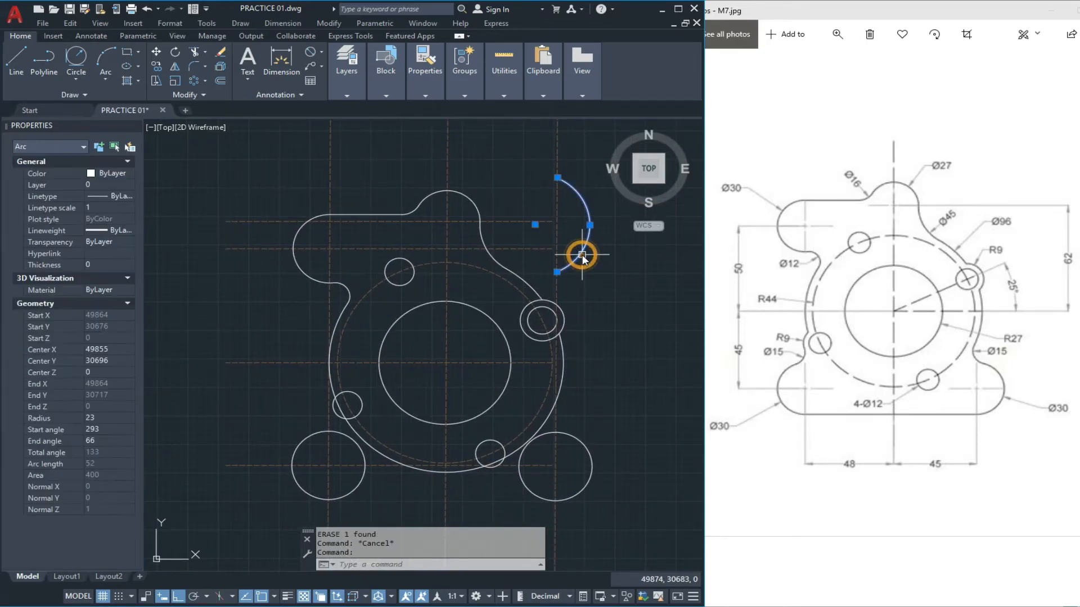
text(e)
key(Return)
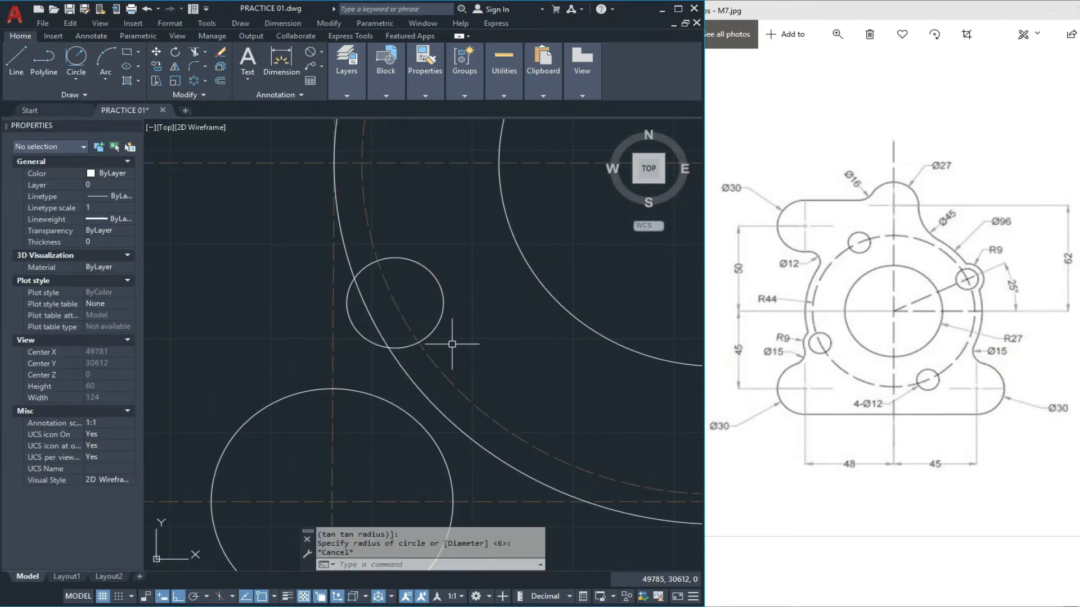
Draw a radius 9 circle concentric with the lower-left hole
key(Escape)
key(Escape)
key(Escape)
text(c)
key(Return)
click(395, 303)
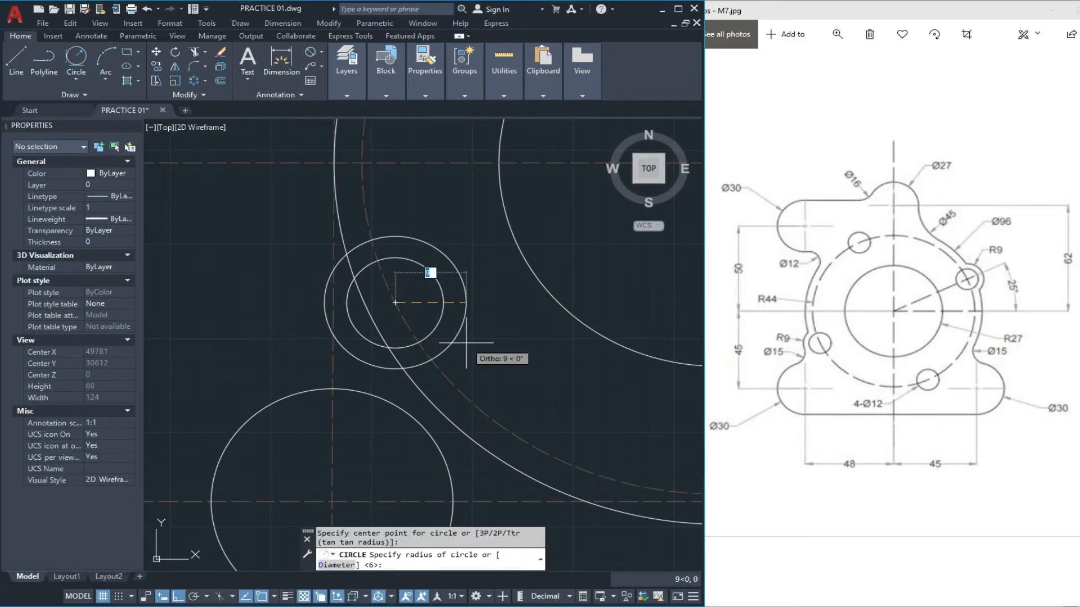
key(Return)
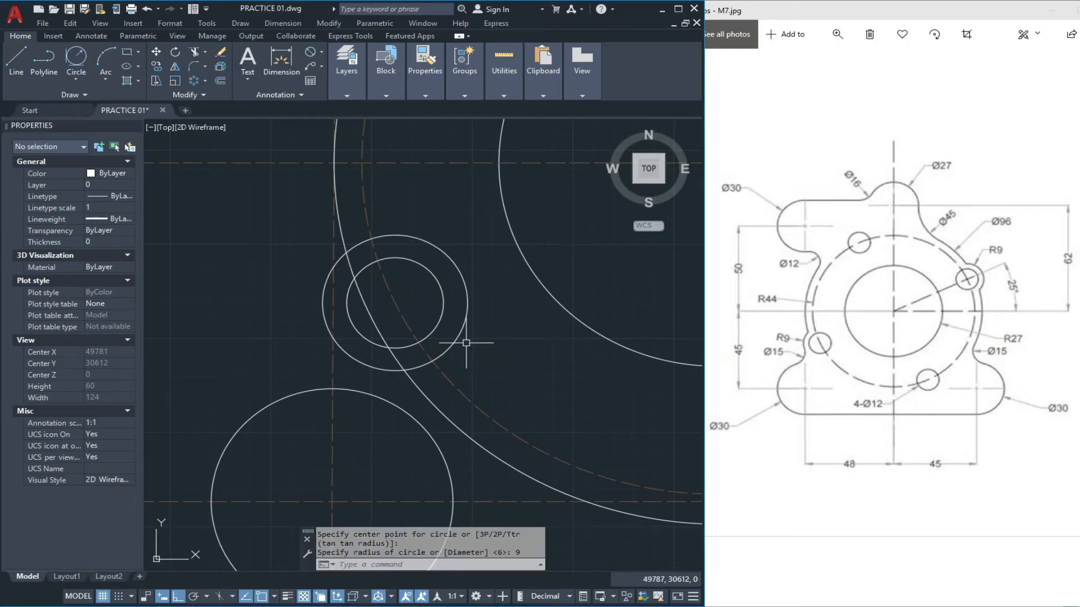
key(Escape)
key(Escape)
key(Escape)
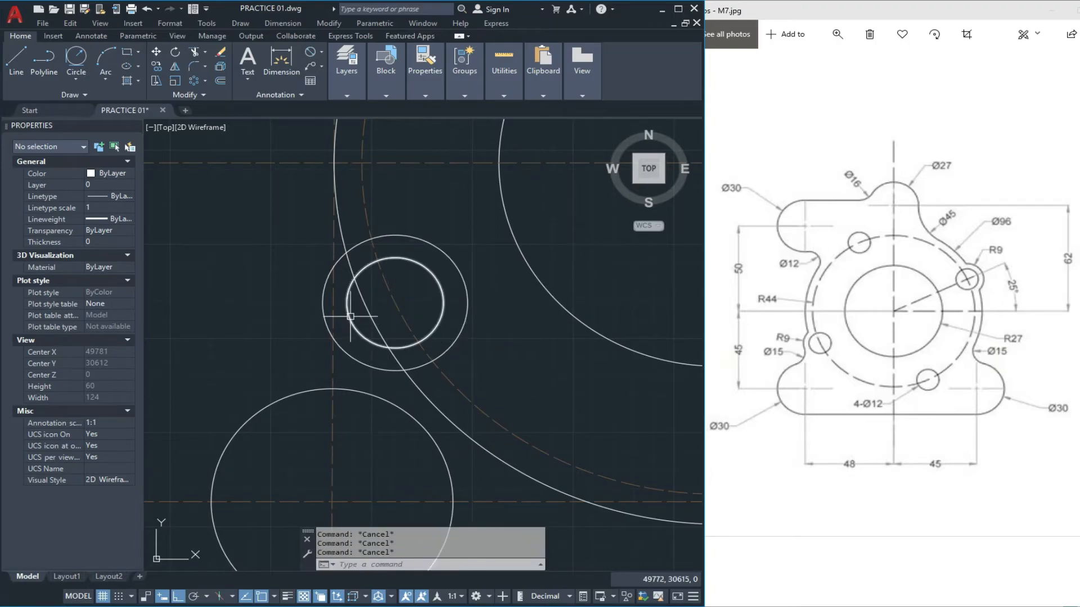
Trim the radius 9 circle and the large outer arc where they cross around the lower-left hole
middle_drag(400, 323, 397, 350)
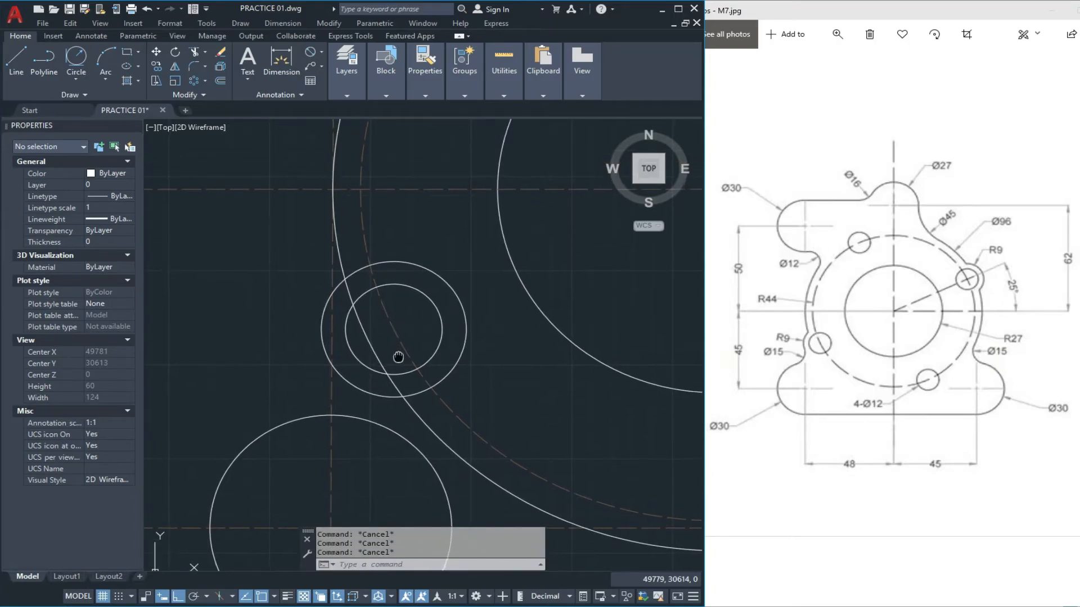
key(Return)
key(Return)
click(354, 275)
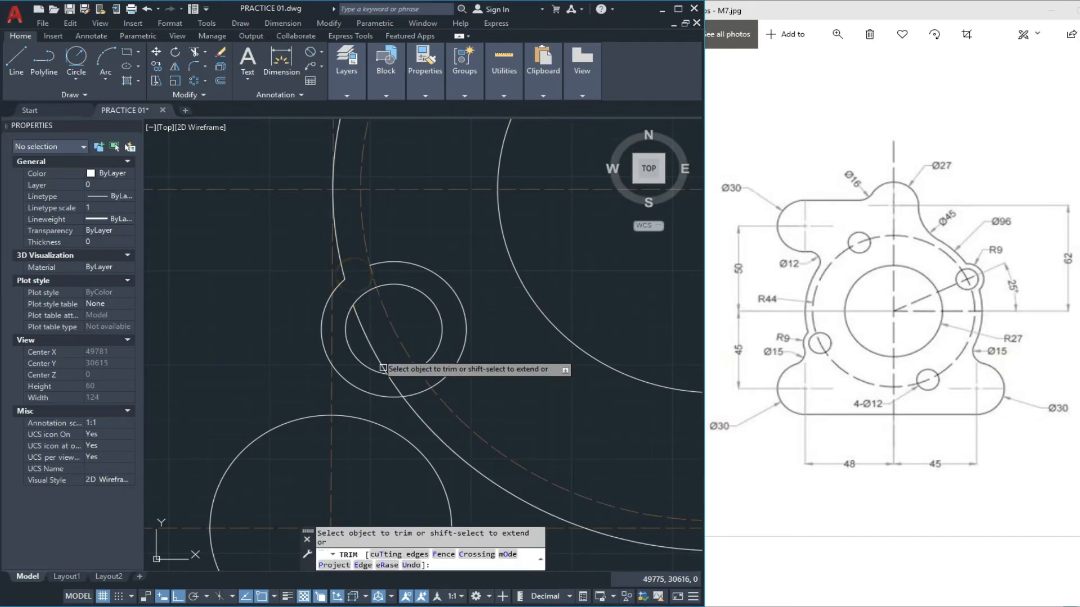
click(418, 394)
key(Escape)
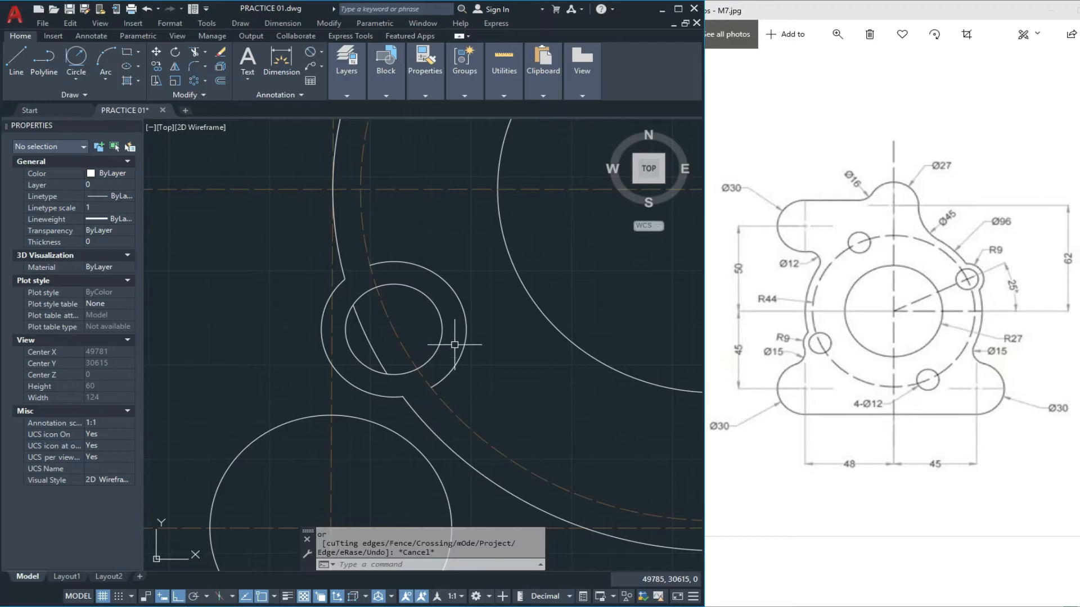
Erase the leftover inner part of the radius 9 circle and the outer arc piece inside the lower-left hole
click(466, 333)
text(e)
key(Return)
click(371, 340)
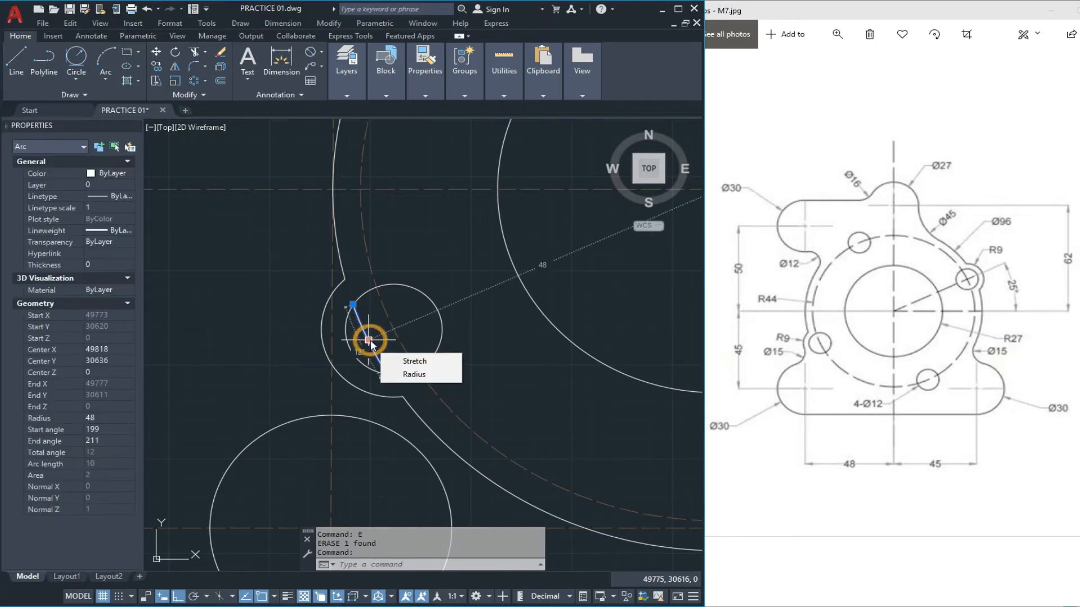
text(e)
key(Return)
key(Escape)
Draw a radius 7.5 circle tangent to the lower-left 30 diameter circle and the radius 9 arc
scroll(429, 331, down, 1)
scroll(419, 346, down, 1)
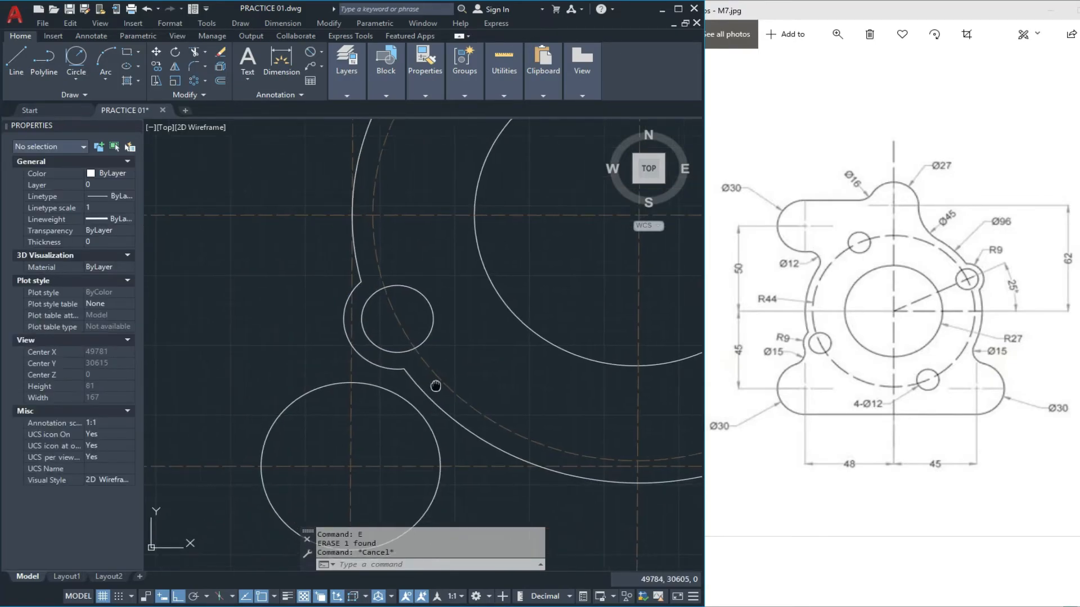
mouse_move(443, 410)
middle_down()
mouse_move(432, 378)
mouse_move(445, 407)
middle_up()
key(Escape)
key(Escape)
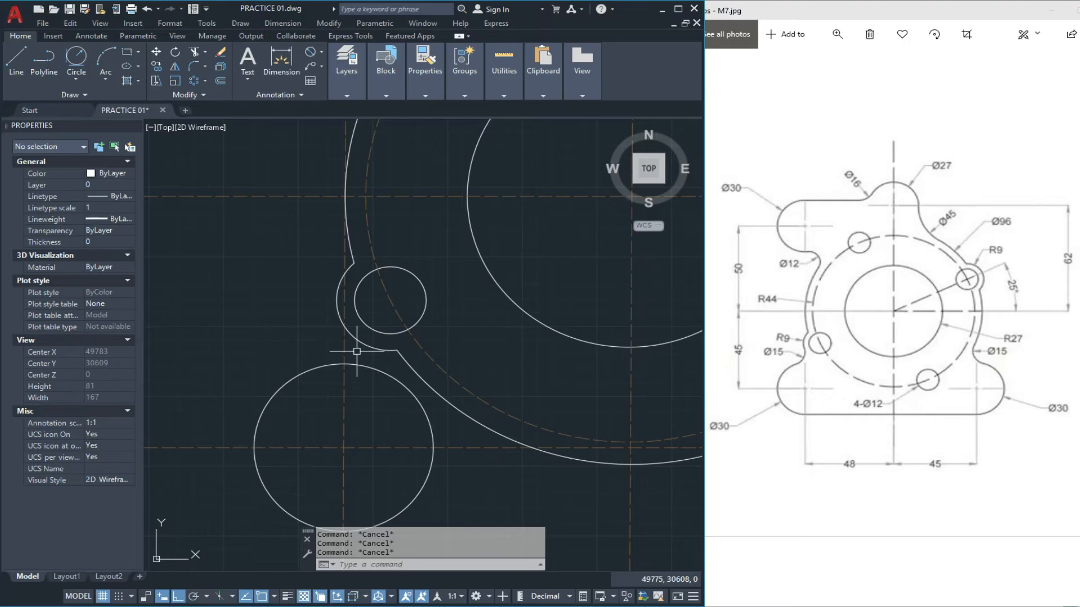
click(75, 57)
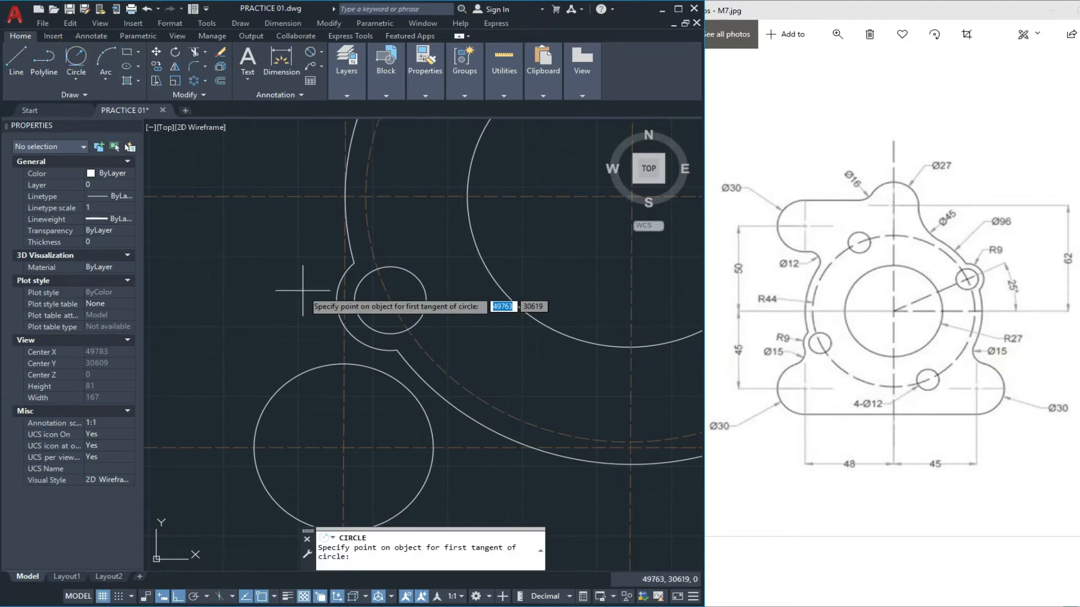
click(330, 363)
click(356, 339)
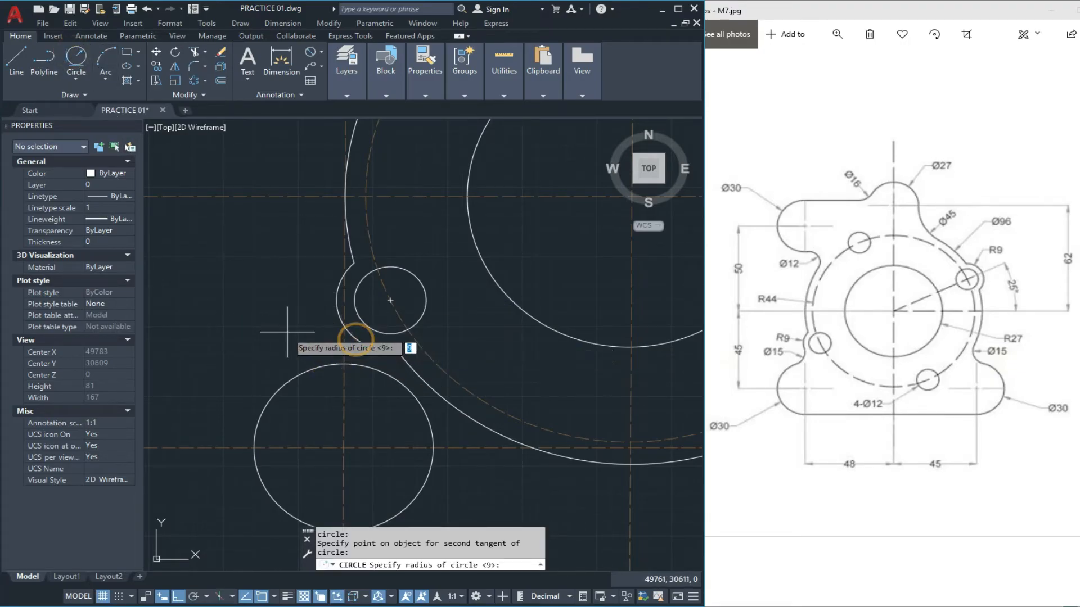
text(7.5)
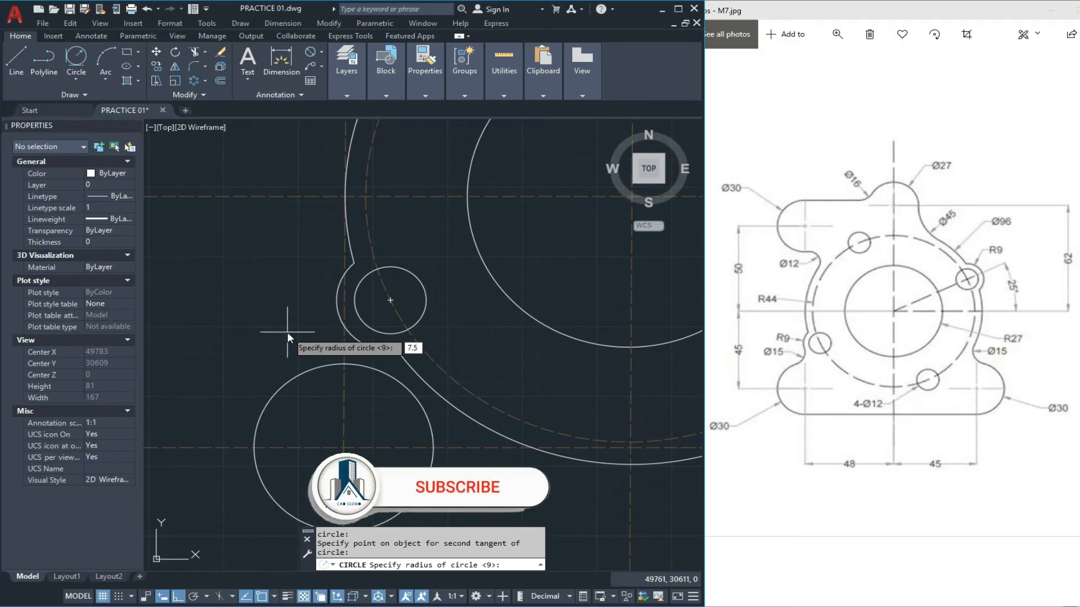
key(Return)
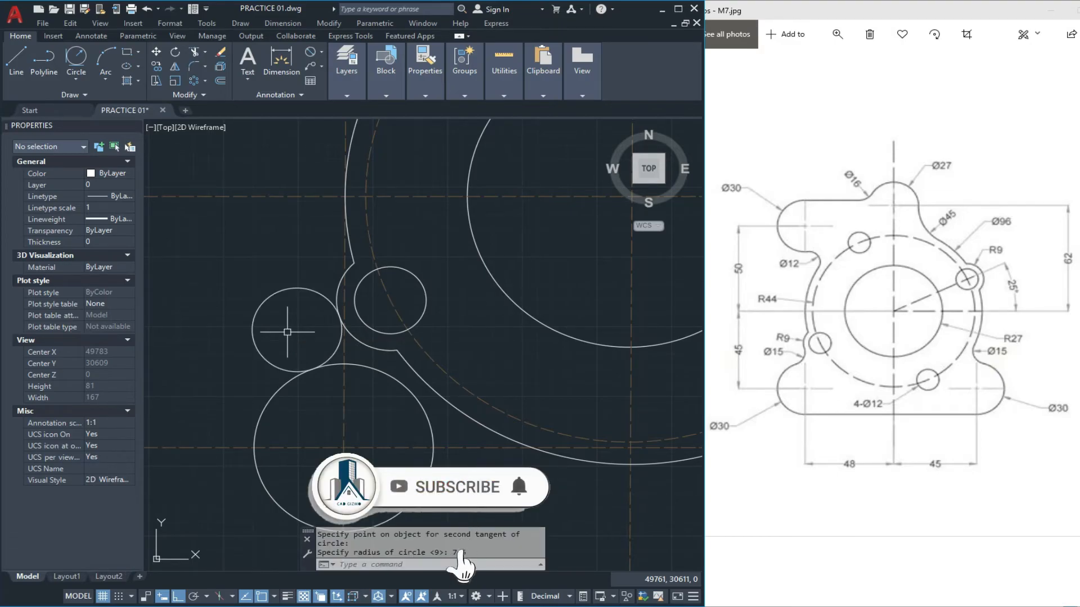
key(Escape)
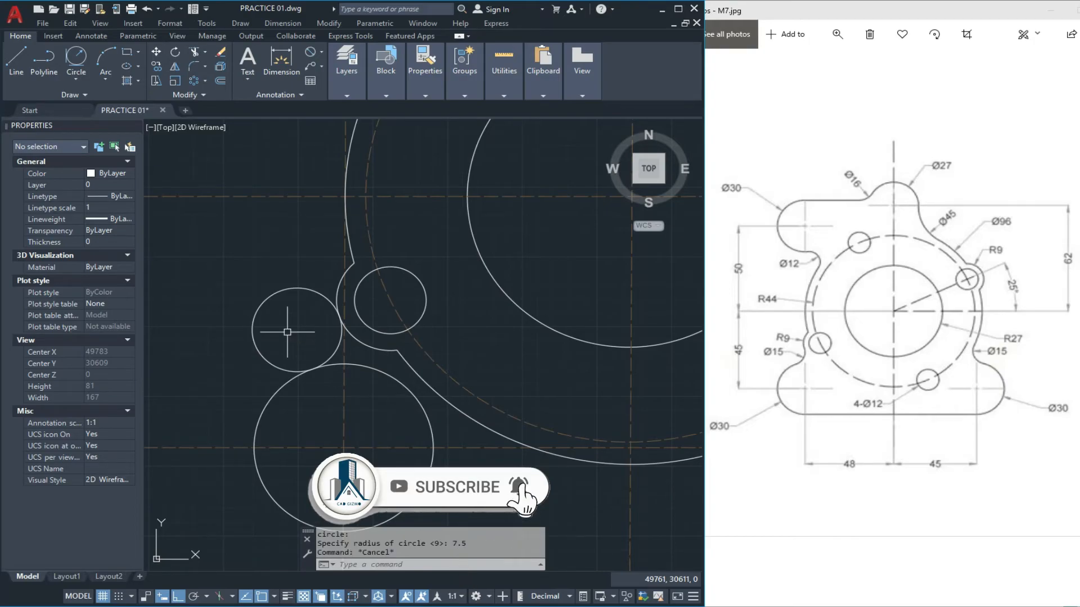
Trim the radius 7.5 circle to its joining arc and remove the radius 9 arc end and the lower-left circle's upper-right part
text(tr)
key(Return)
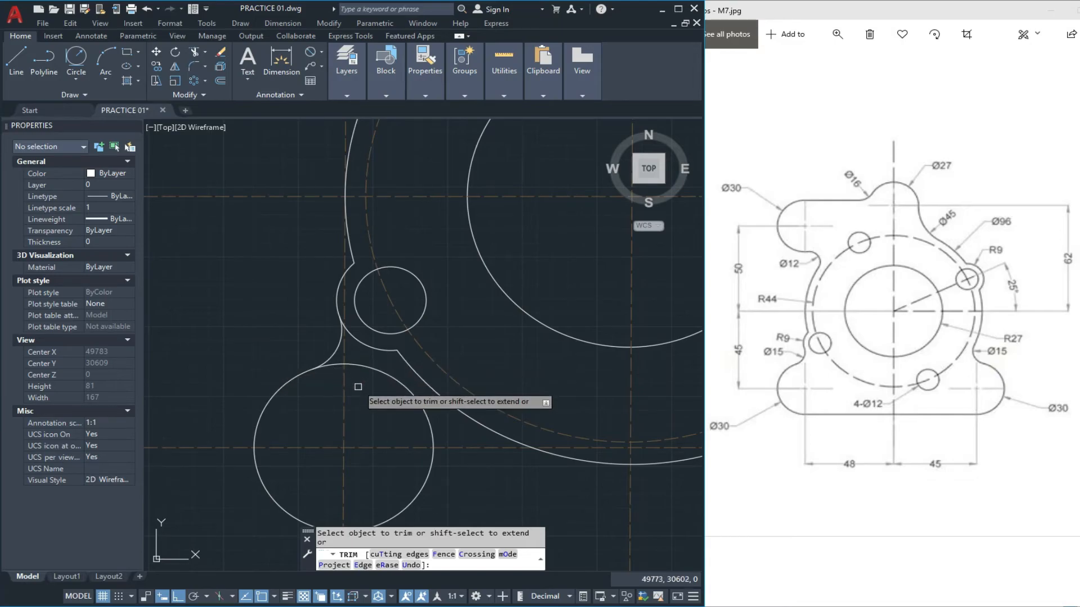
middle_drag(358, 388, 356, 404)
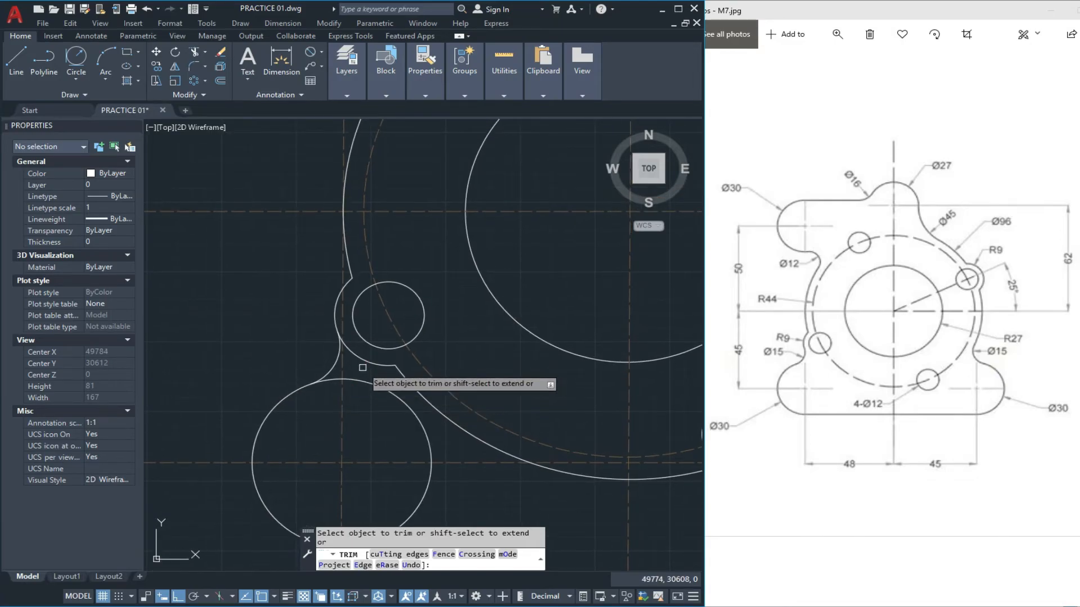
scroll(358, 356, up, 4)
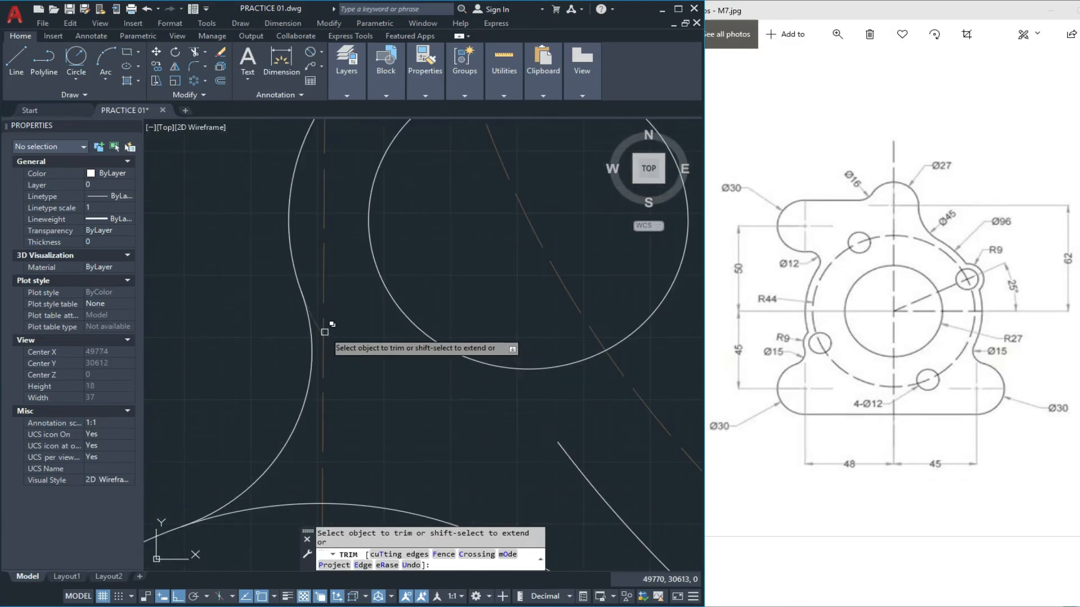
scroll(315, 324, down, 4)
middle_drag(342, 361, 342, 338)
mouse_move(330, 393)
middle_down()
mouse_move(330, 366)
mouse_move(329, 375)
middle_up()
scroll(318, 341, up, 4)
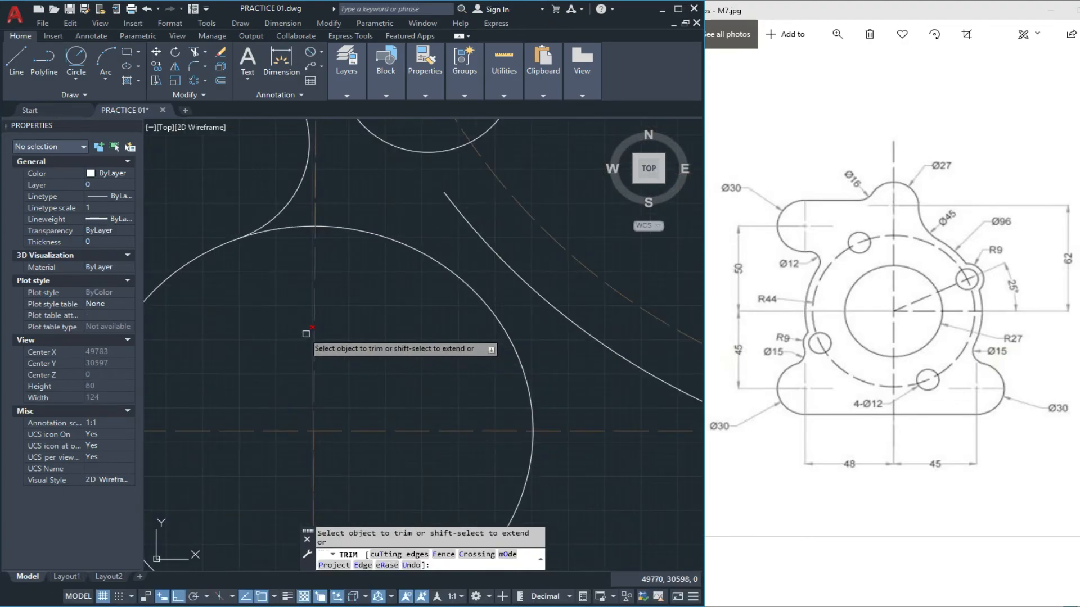
scroll(286, 229, down, 4)
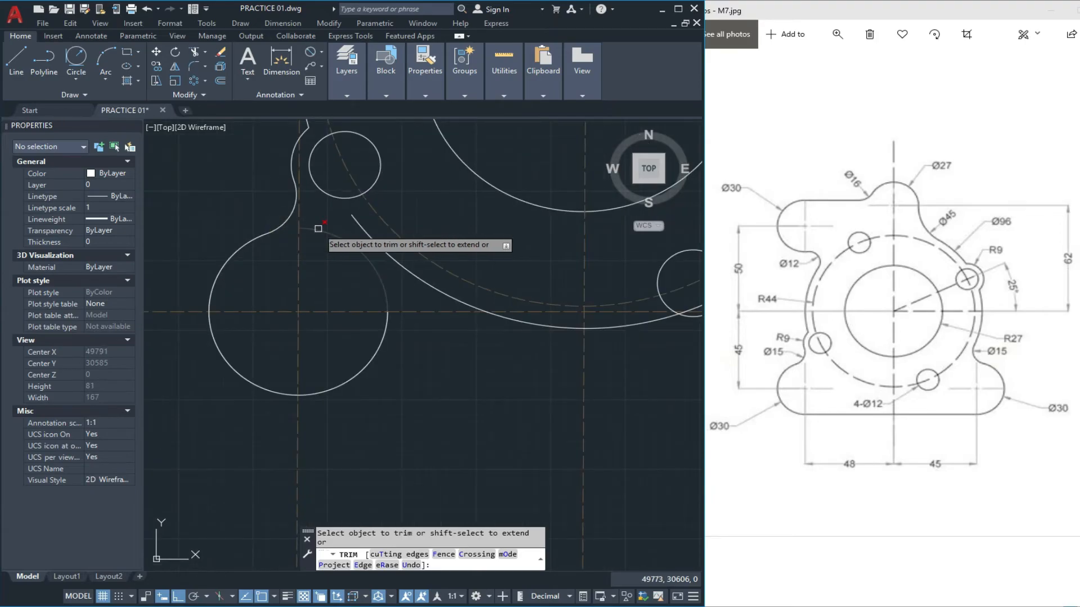
scroll(303, 337, down, 3)
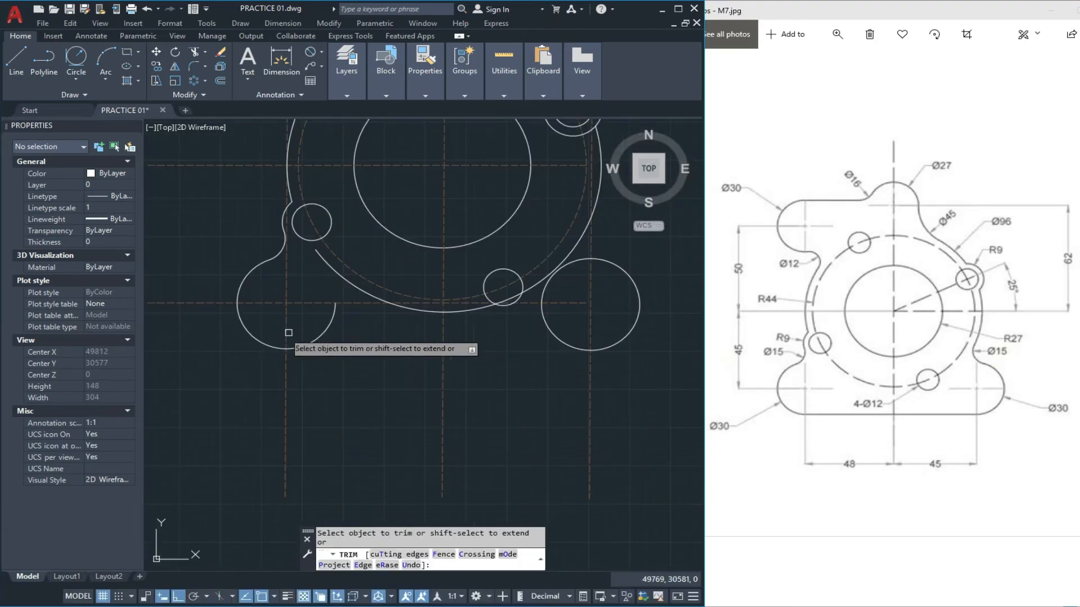
Draw a line joining the lowest points of the lower-left and lower-right 30 diameter circles
key(Escape)
key(Escape)
key(Escape)
text(l)
key(Return)
click(282, 382)
click(586, 384)
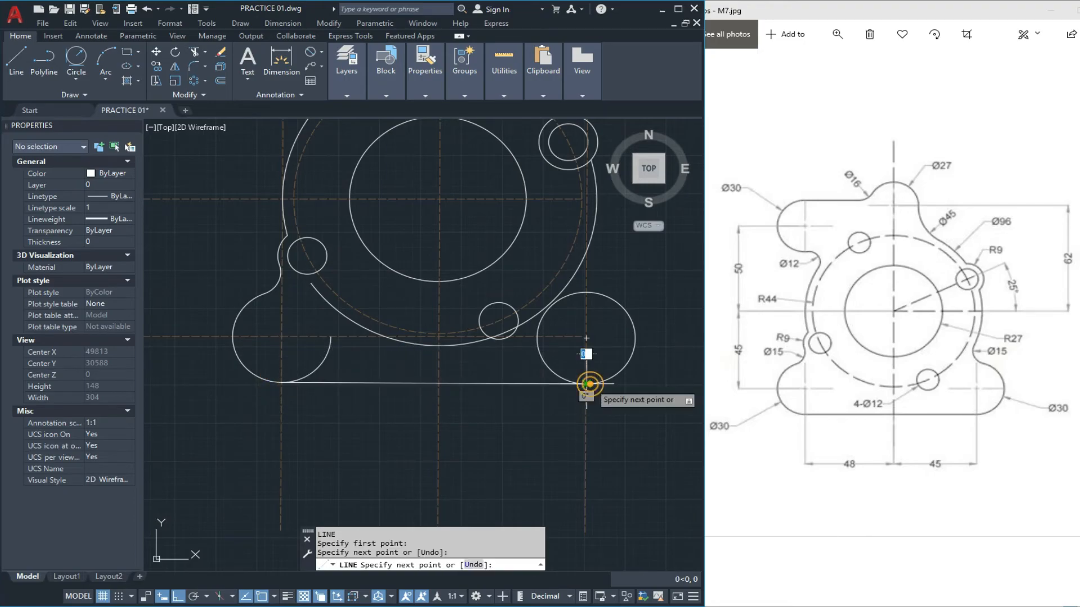
key(Escape)
key(Escape)
key(Escape)
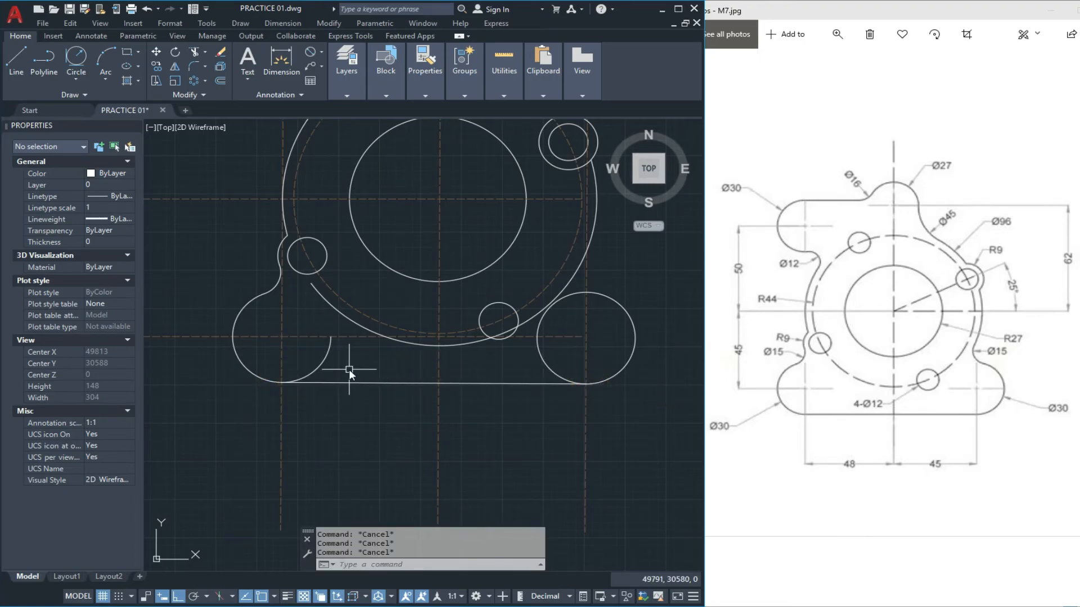
Trim away the inner arcs of the lower-left and lower-right 30 diameter circles above the bottom line
text(tr)
key(Return)
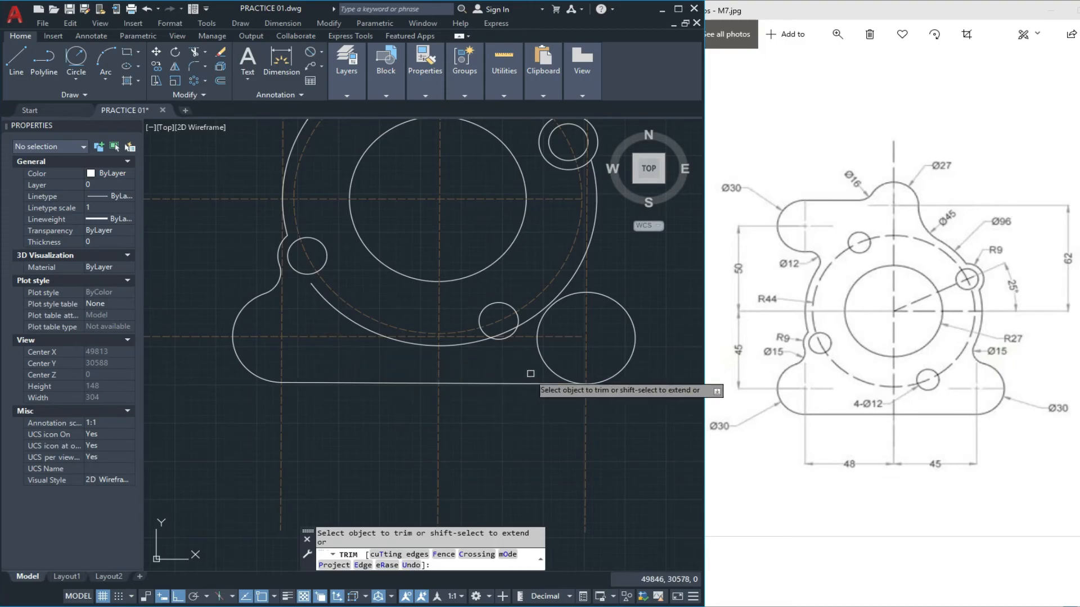
click(552, 366)
mouse_move(525, 361)
middle_down()
mouse_move(483, 407)
mouse_move(496, 408)
middle_up()
key(Escape)
key(Escape)
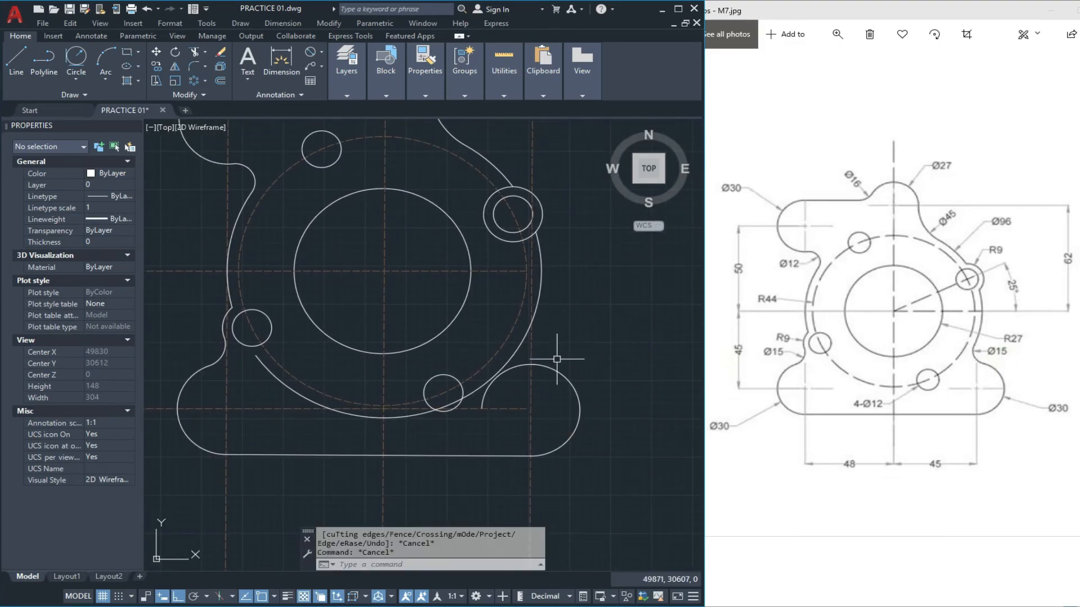
key(Escape)
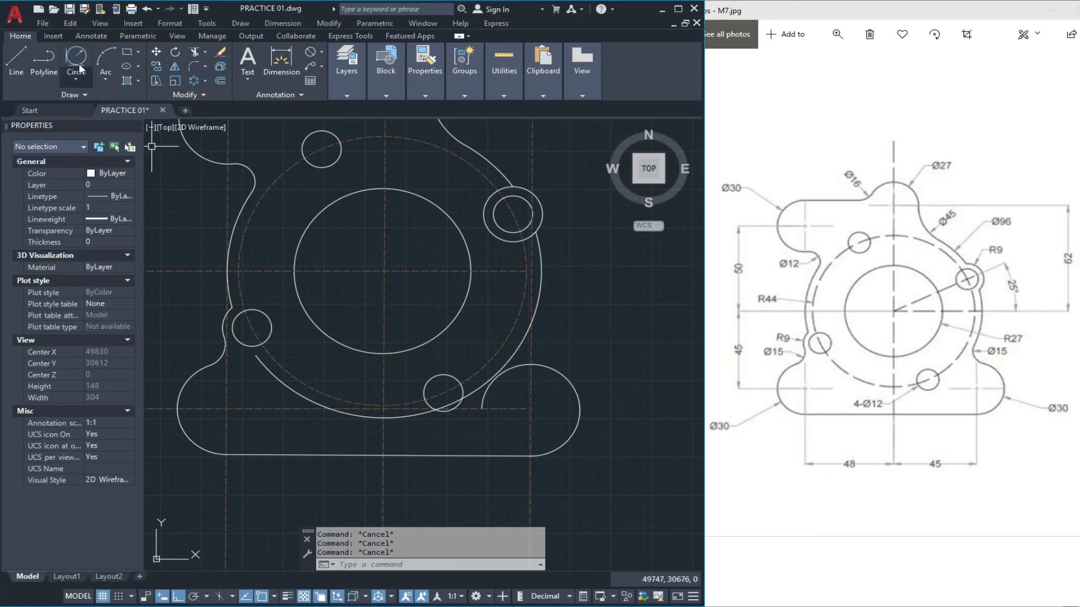
Draw a radius 7.5 circle tangent to the large outer circle and the lower-right 30 diameter circle
click(79, 69)
click(535, 336)
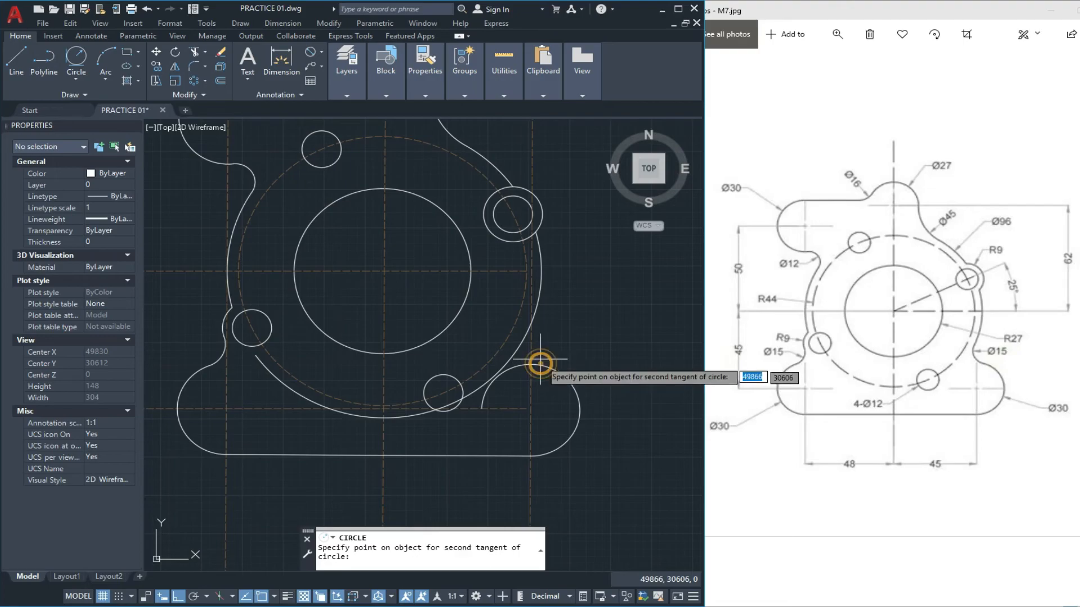
click(540, 362)
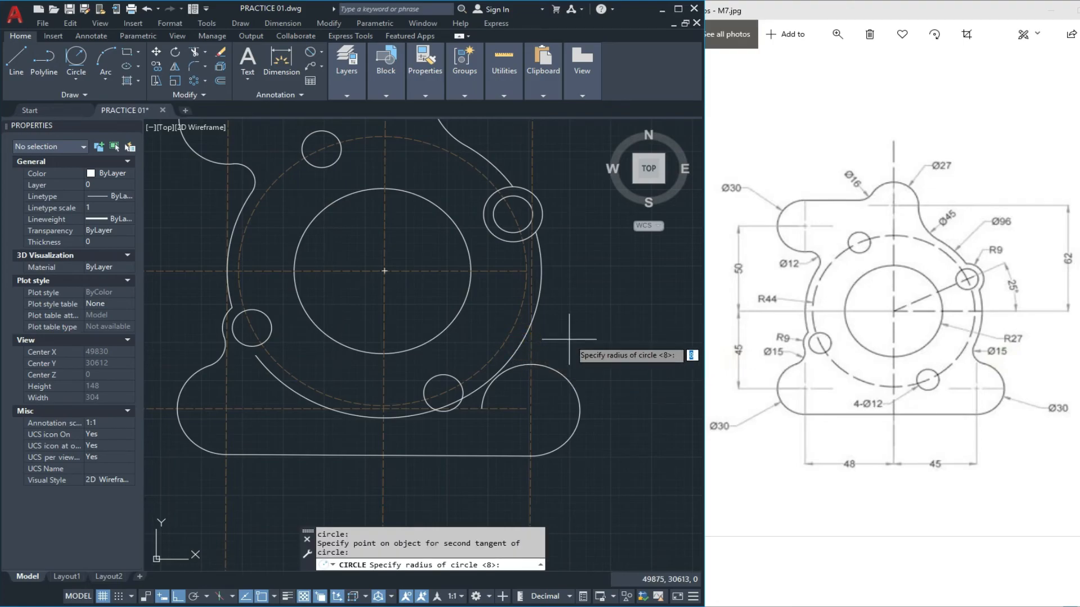
text(7.5)
key(Return)
scroll(569, 338, up, 3)
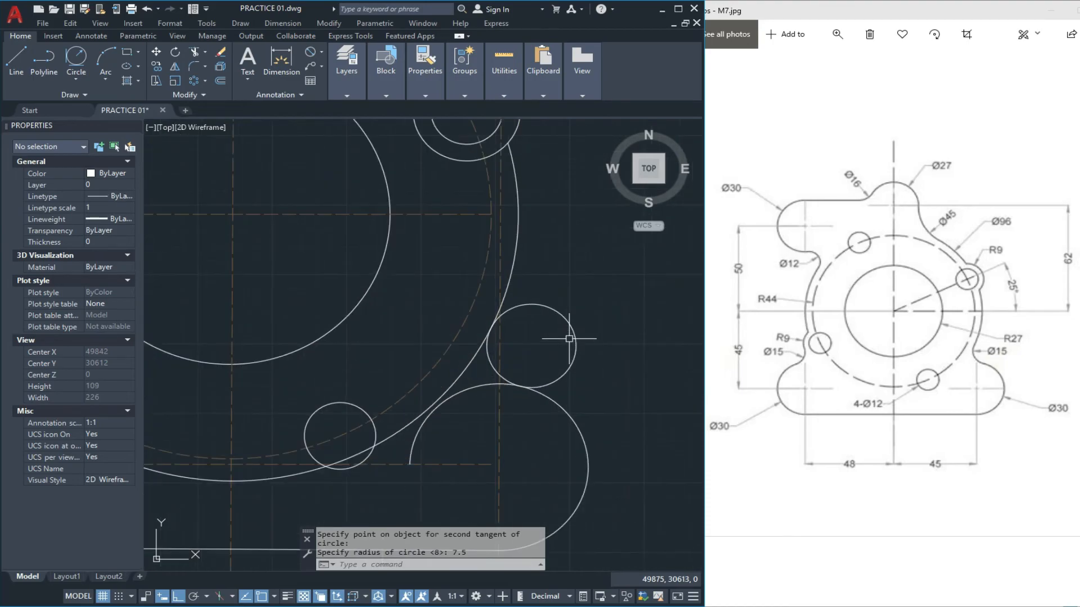
Trim the radius 7.5 circle to its joining arc and cut the large outer circle from there back to the lower-right hole
key(Escape)
key(Escape)
text(tr)
key(Return)
key(Return)
scroll(497, 315, up, 4)
click(497, 299)
click(464, 351)
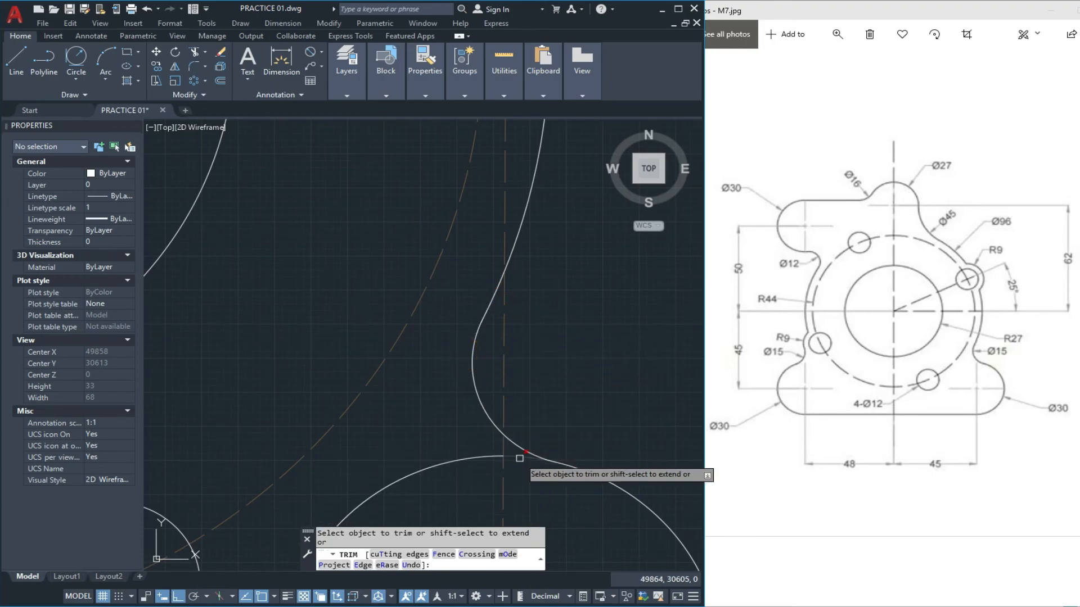
key(Escape)
Erase the leftover upper-left arc of the lower-right 30 diameter circle and the large outer circle's remaining bottom arc
click(497, 457)
text(E)
key(Return)
scroll(475, 396, down, 5)
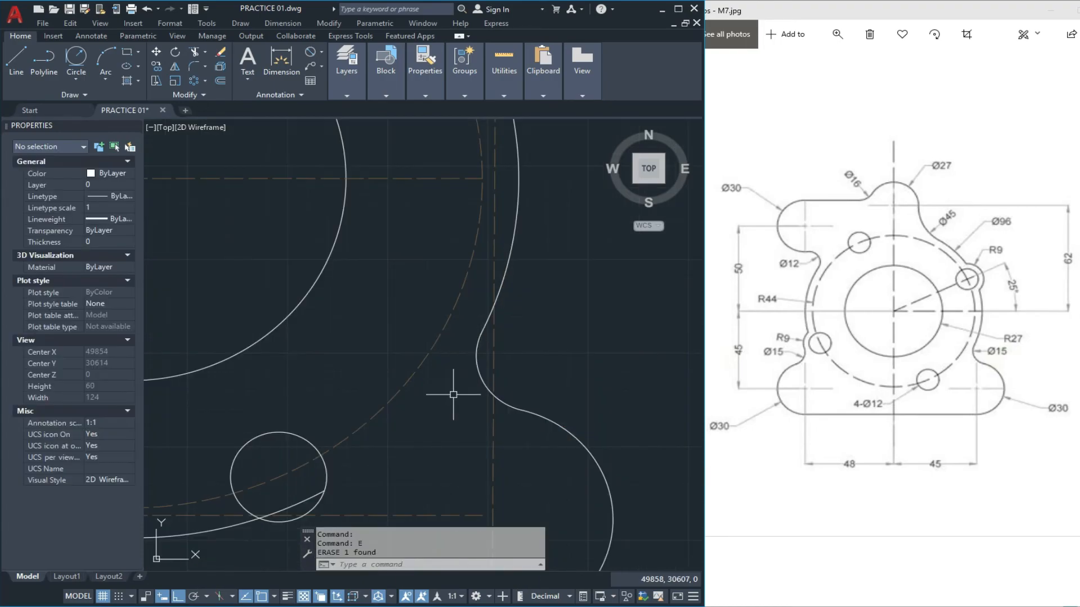
mouse_move(468, 362)
middle_down()
mouse_move(489, 354)
mouse_move(491, 397)
mouse_move(475, 379)
mouse_move(514, 378)
middle_up()
scroll(493, 373, down, 2)
scroll(481, 359, down, 1)
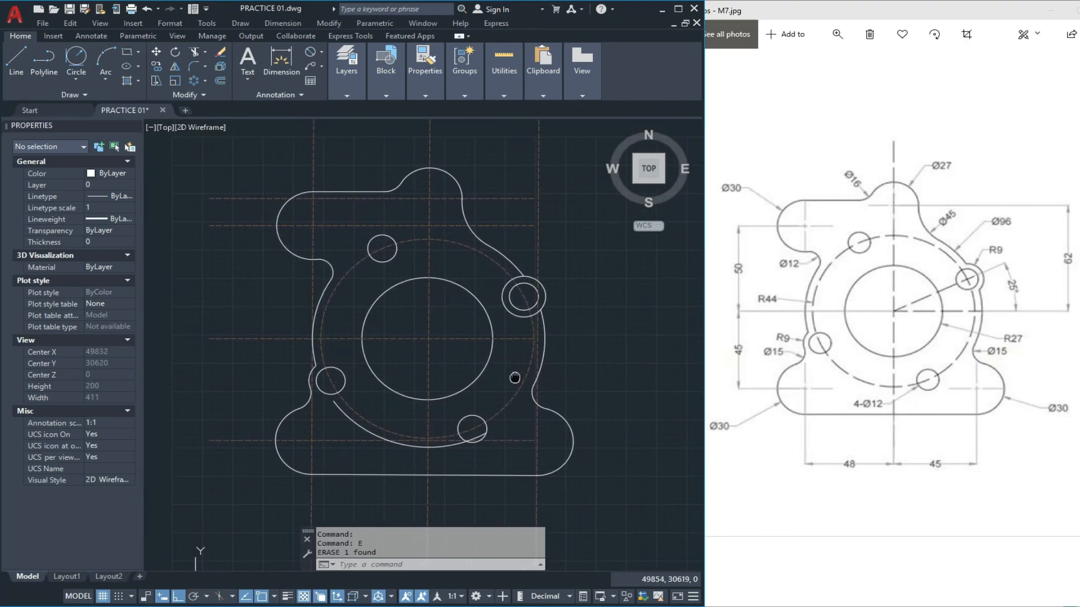
click(352, 424)
key(Delete)
scroll(394, 394, up, 1)
scroll(394, 394, down, 1)
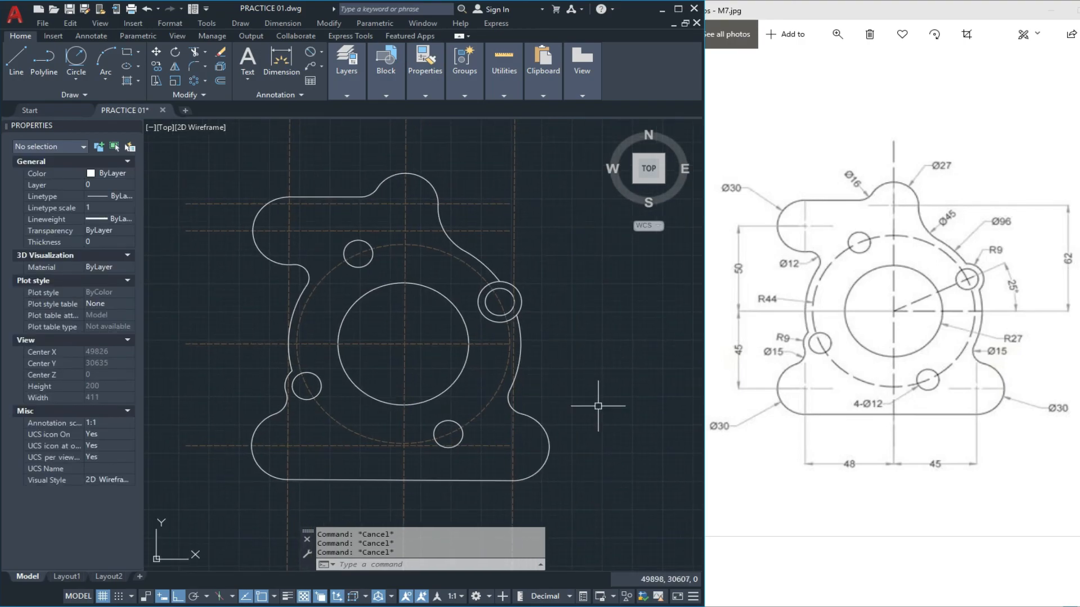